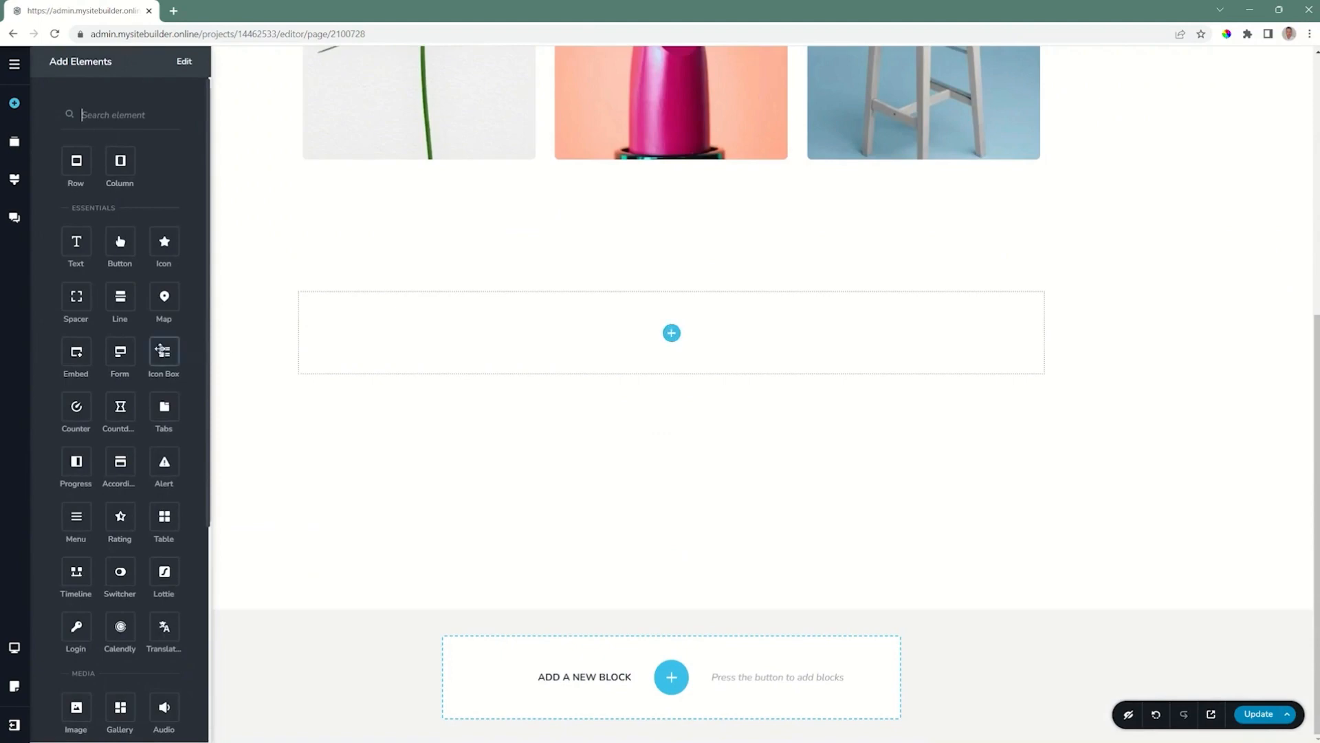
Add an Image element to the empty block below the product pictures.
scroll(77, 502, "down", 4)
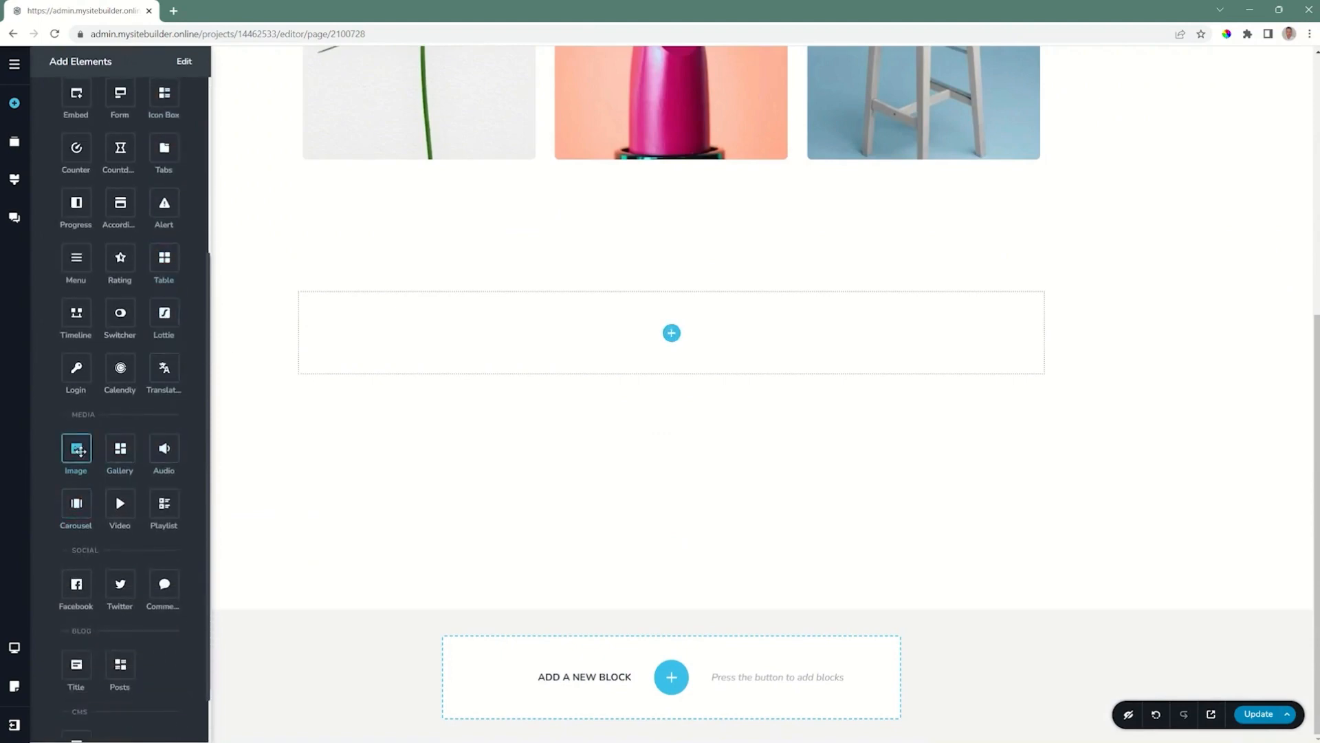
left_click_drag(76, 450, 672, 349)
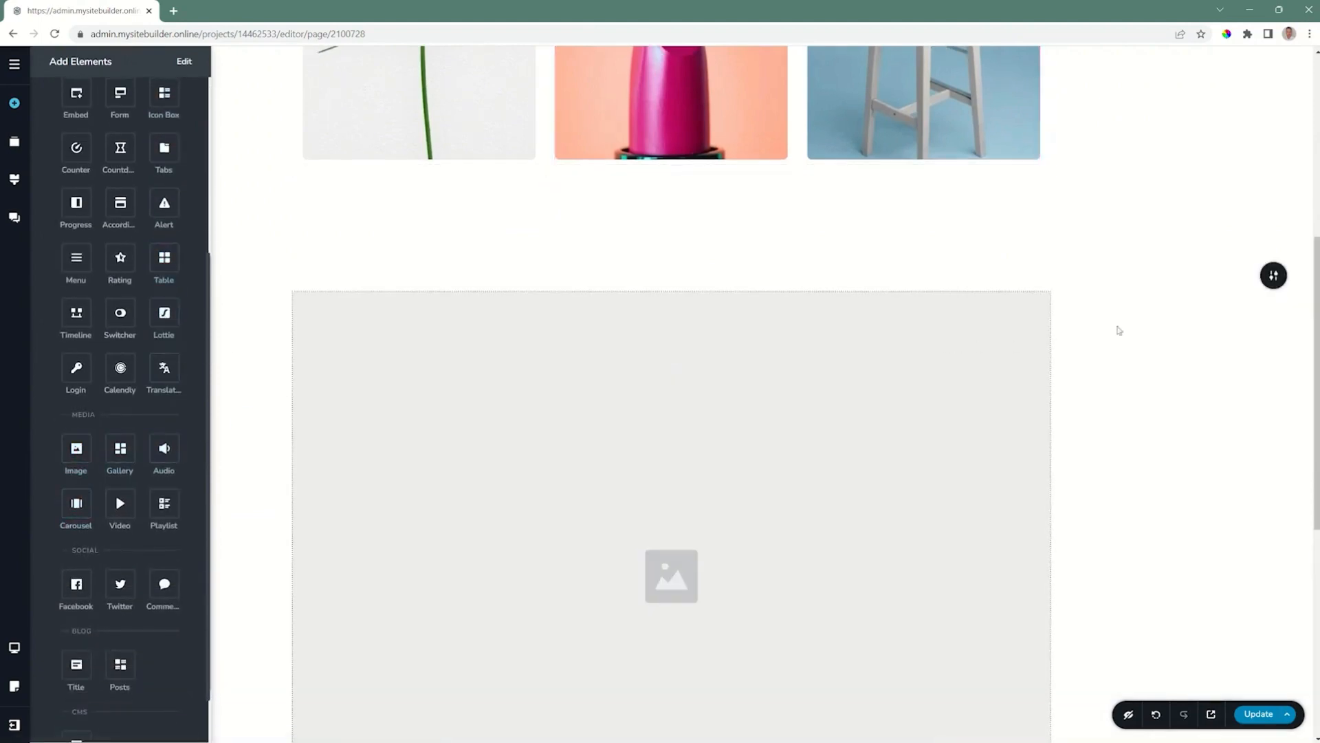
scroll(1158, 322, "down", 3)
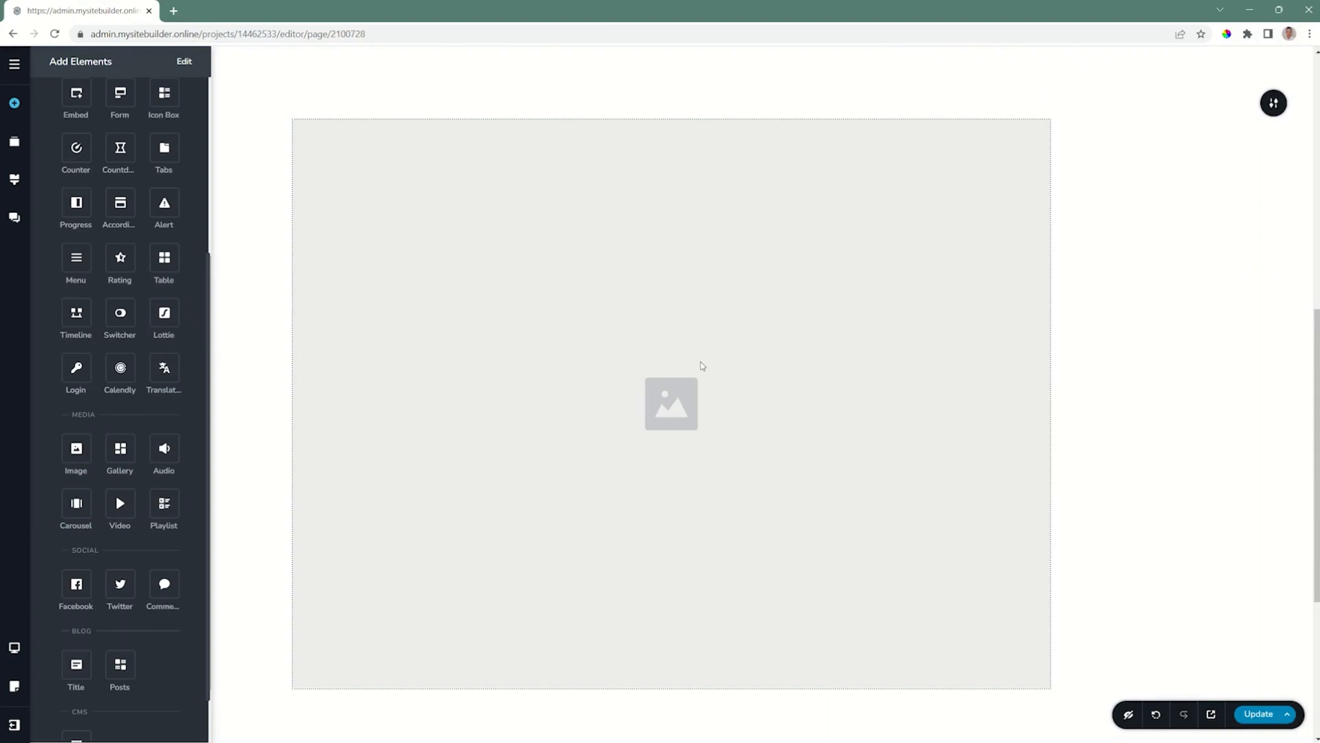
Add a two-column row above the image placeholder and move the placeholder into the first column.
scroll(151, 358, "up", 4)
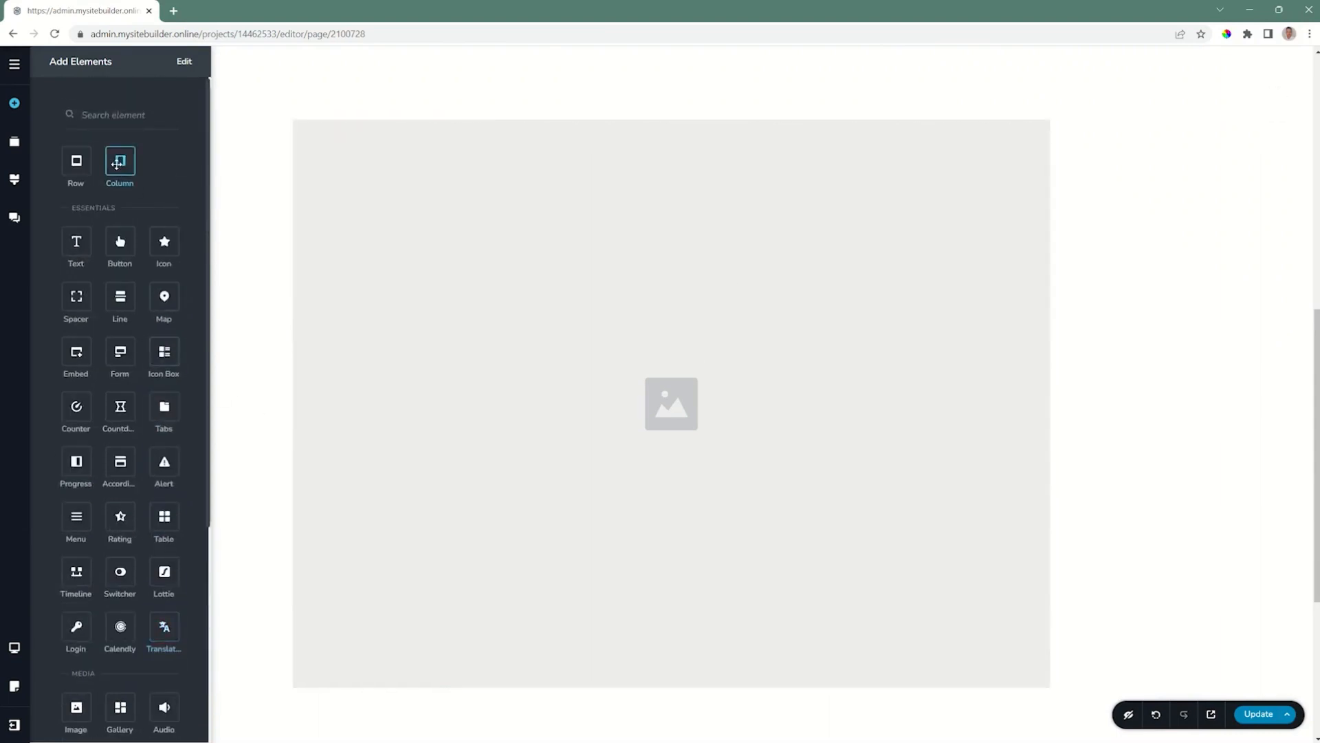
left_click_drag(119, 160, 533, 137)
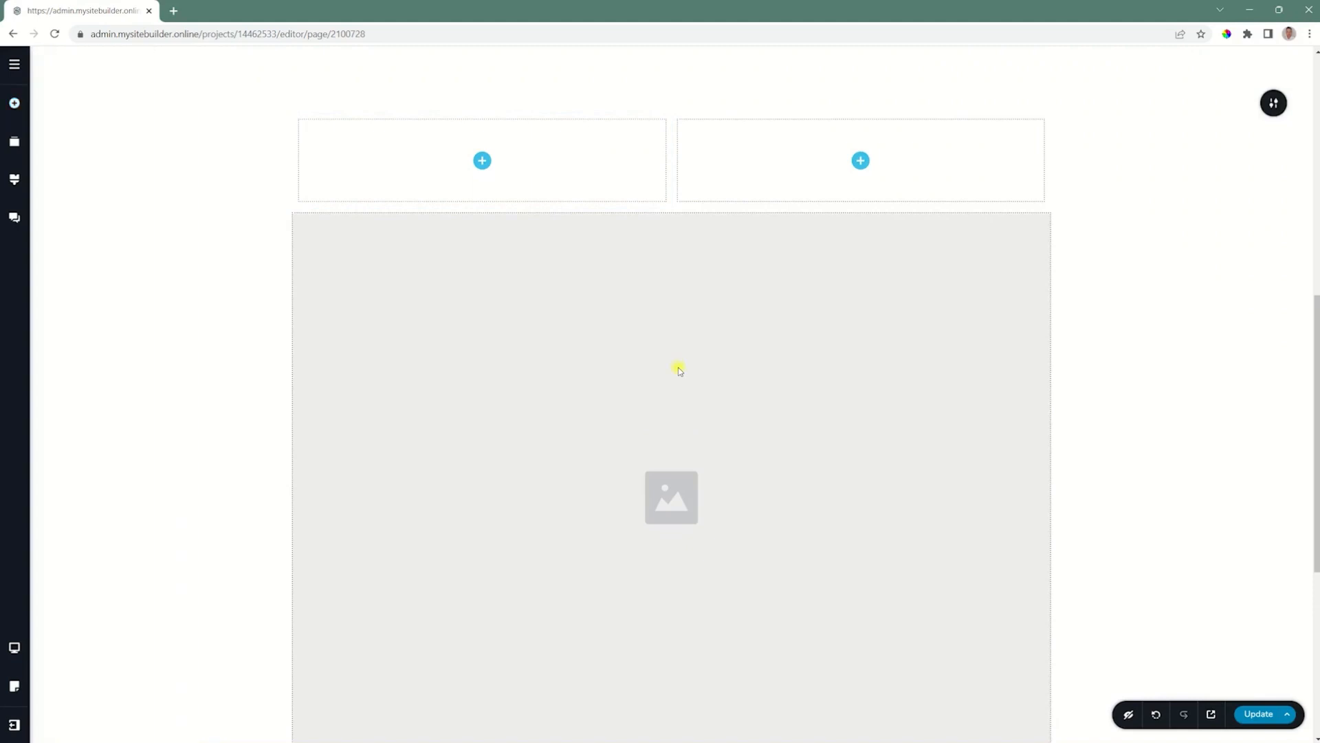
left_click_drag(678, 368, 479, 163)
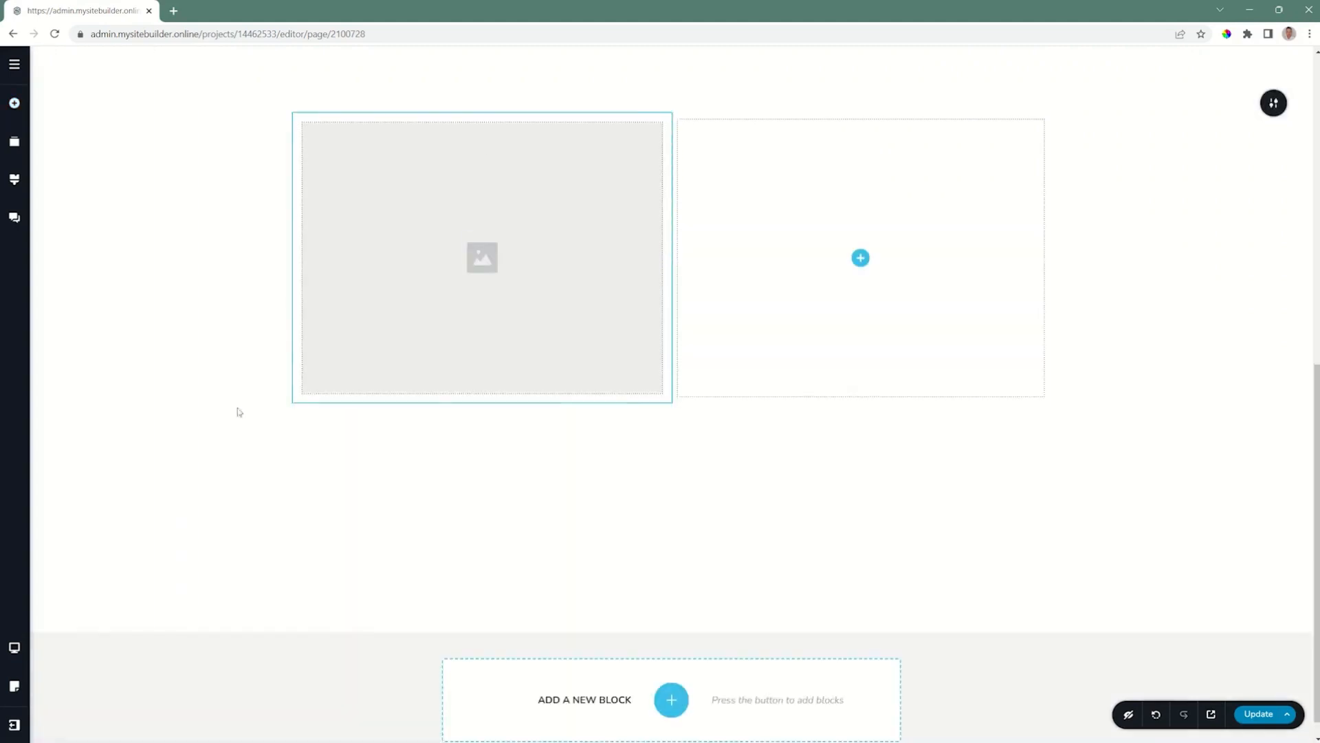
Fill the image placeholder with the file Carousel 01.
left_click(476, 284)
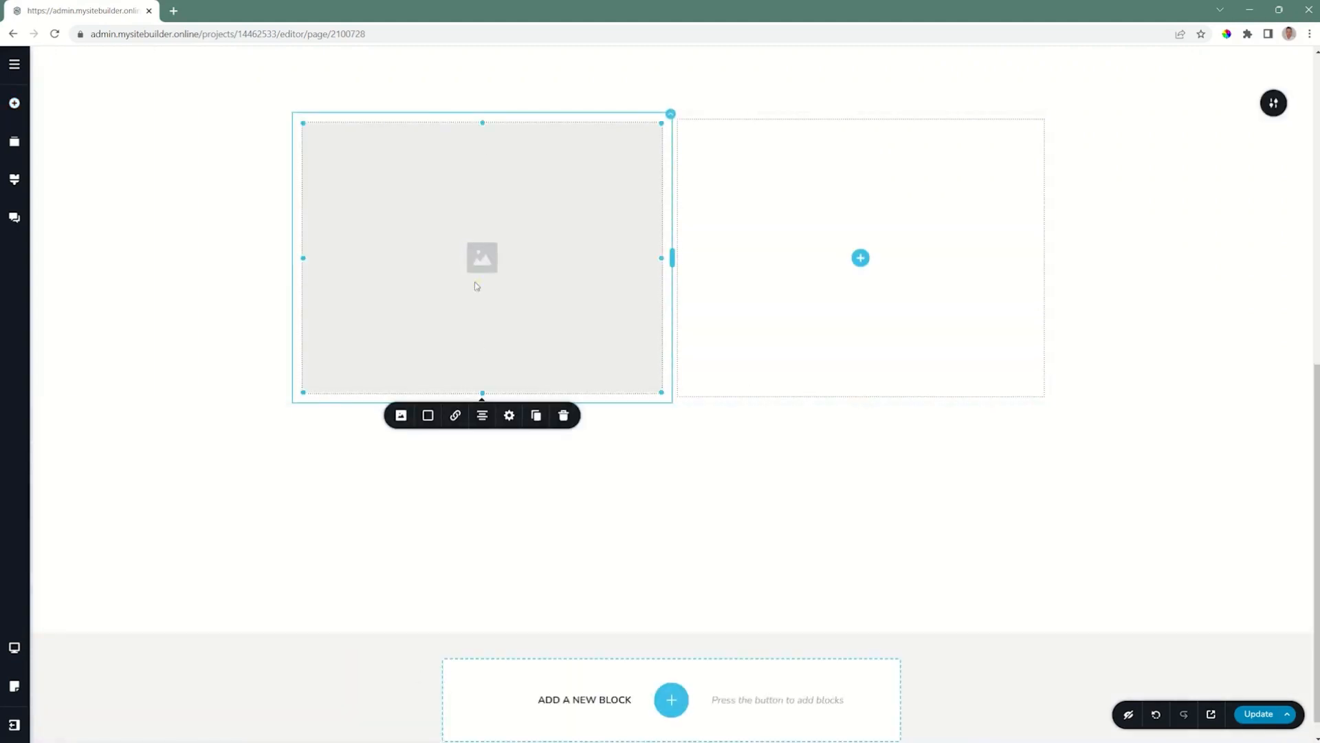
left_click(401, 416)
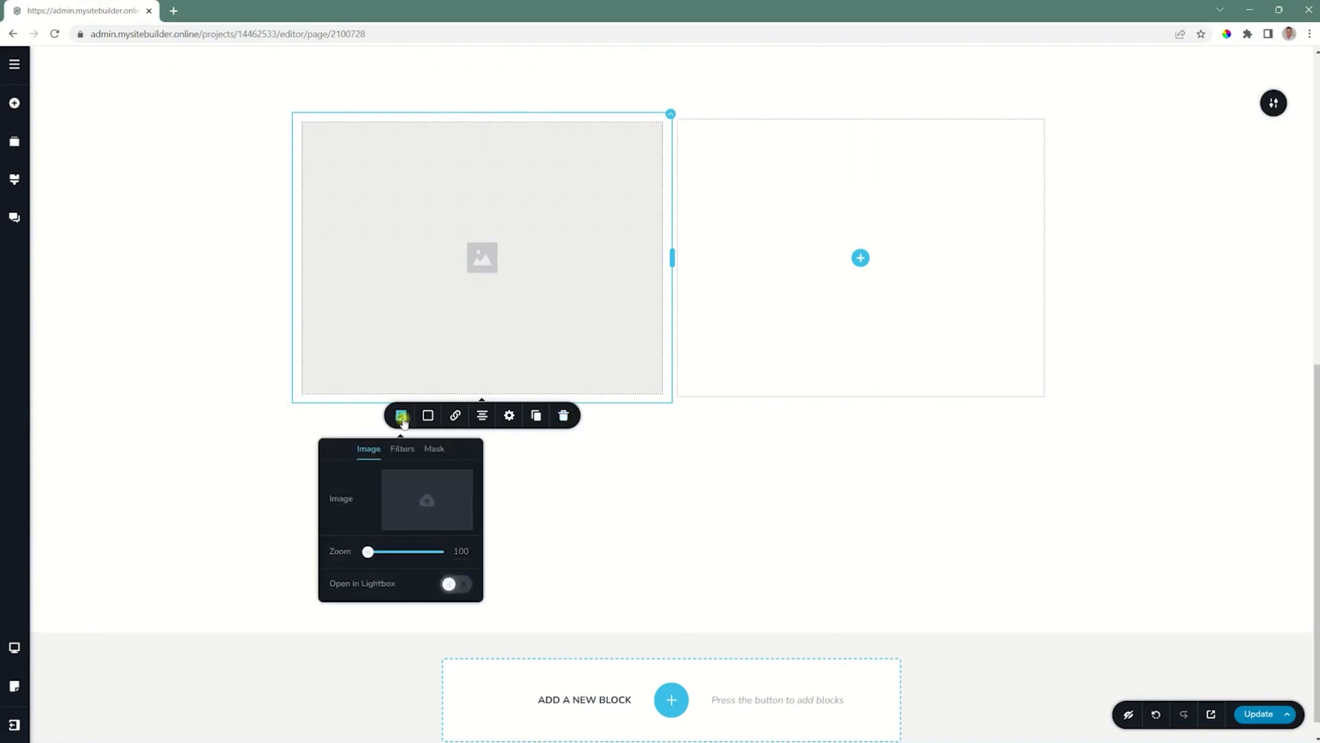
left_click(427, 501)
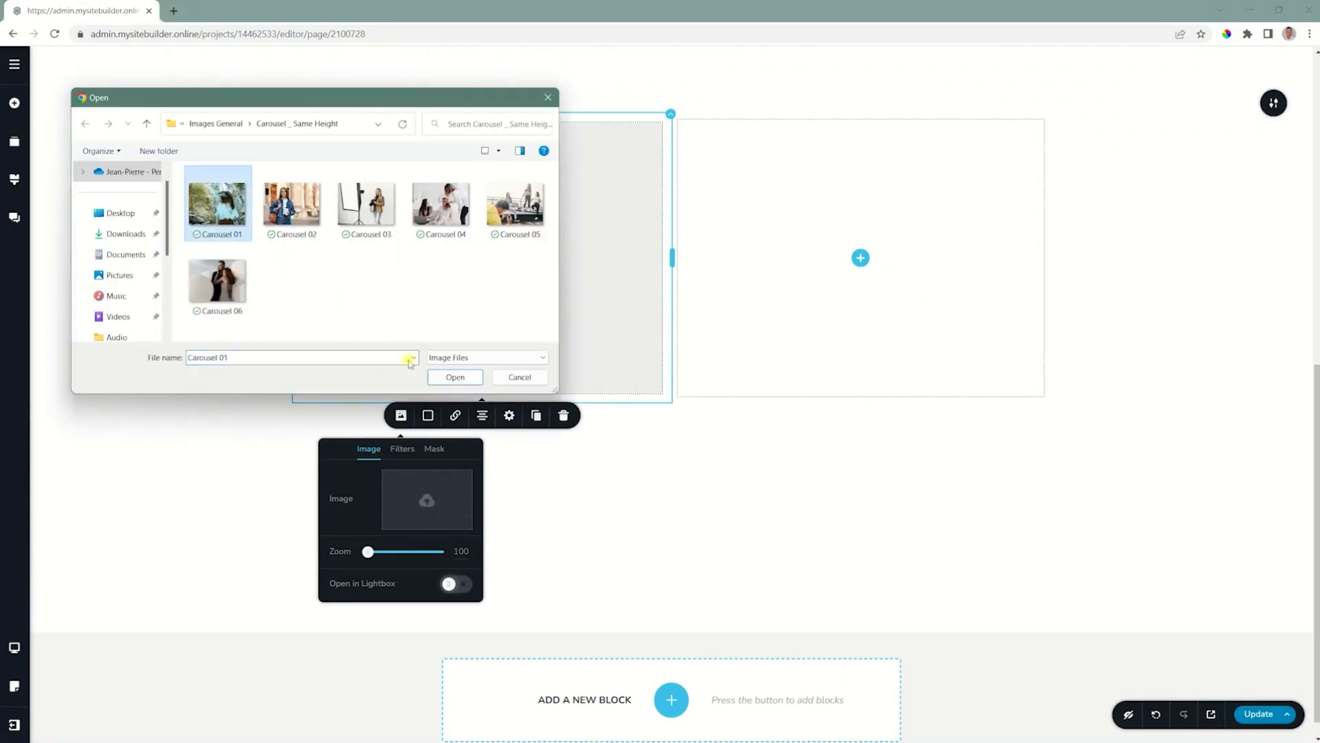
left_click(455, 377)
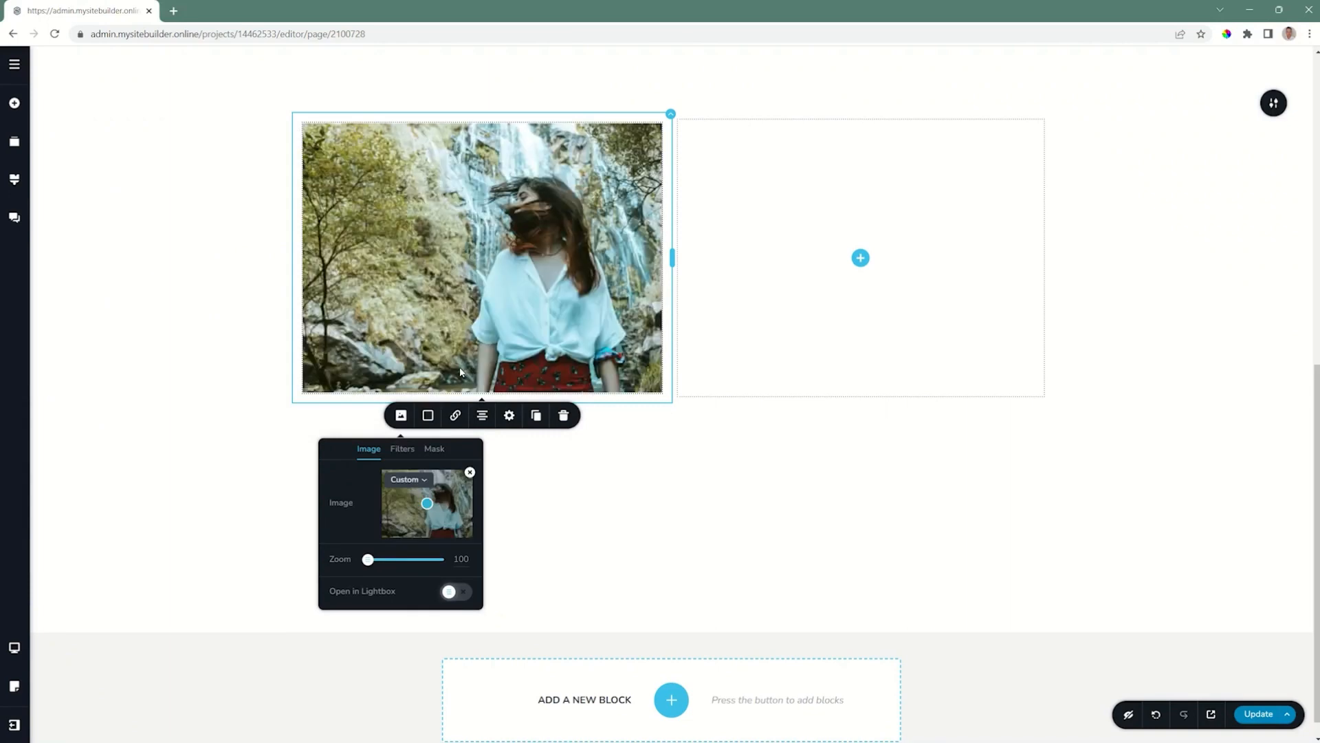
Resize the image with its edge and corner handles to about 62% width and 104% height.
left_click(509, 266)
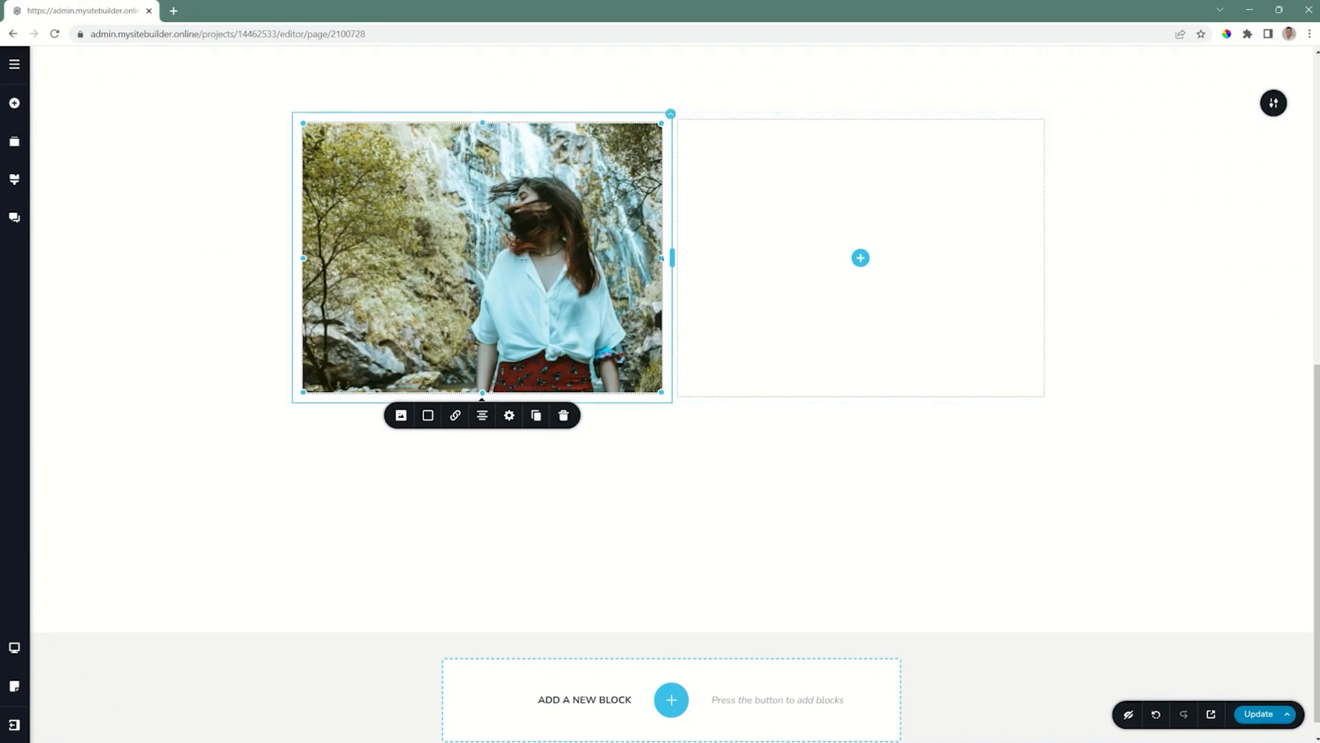
mouse_move(661, 259)
left_mouse_down()
mouse_move(551, 258)
mouse_move(675, 253)
left_mouse_up()
left_click_drag(482, 123, 482, 155)
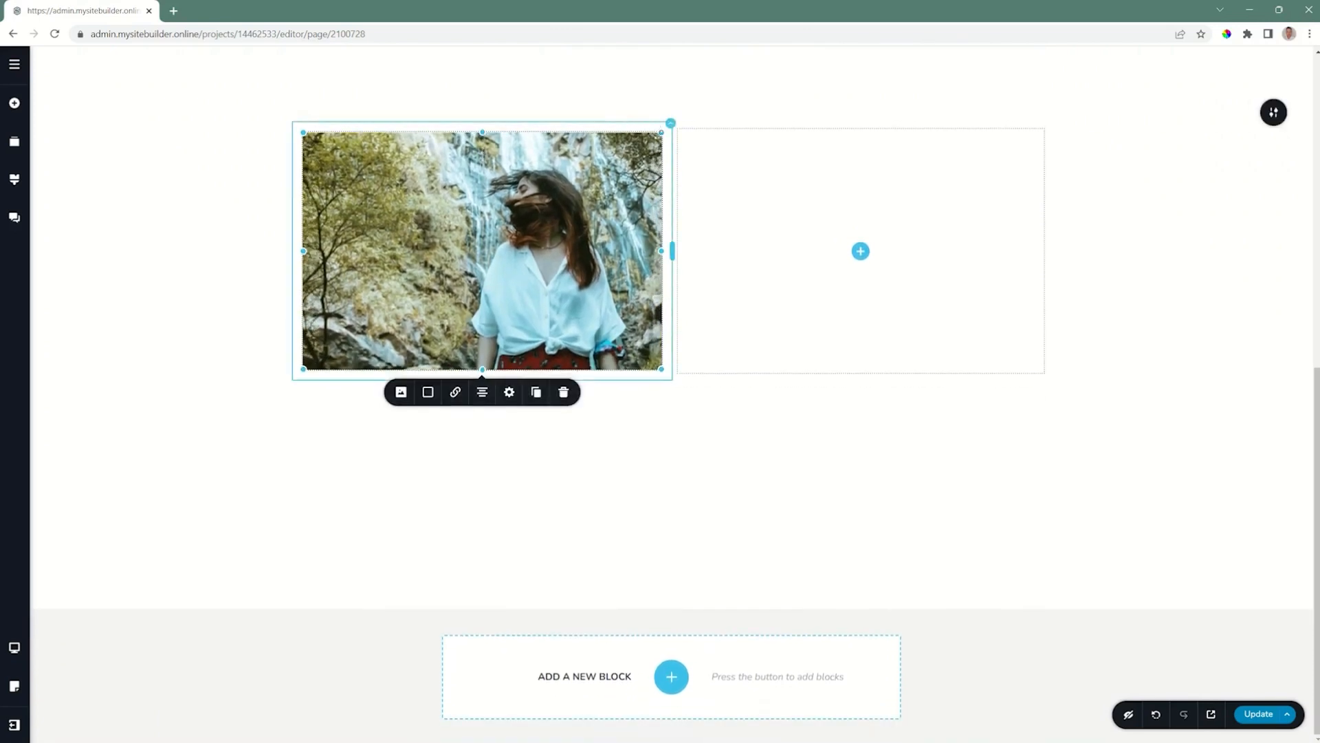
left_click_drag(671, 123, 728, 112)
left_click_drag(661, 369, 633, 368)
left_click_drag(482, 369, 483, 342)
left_click_drag(635, 283, 594, 282)
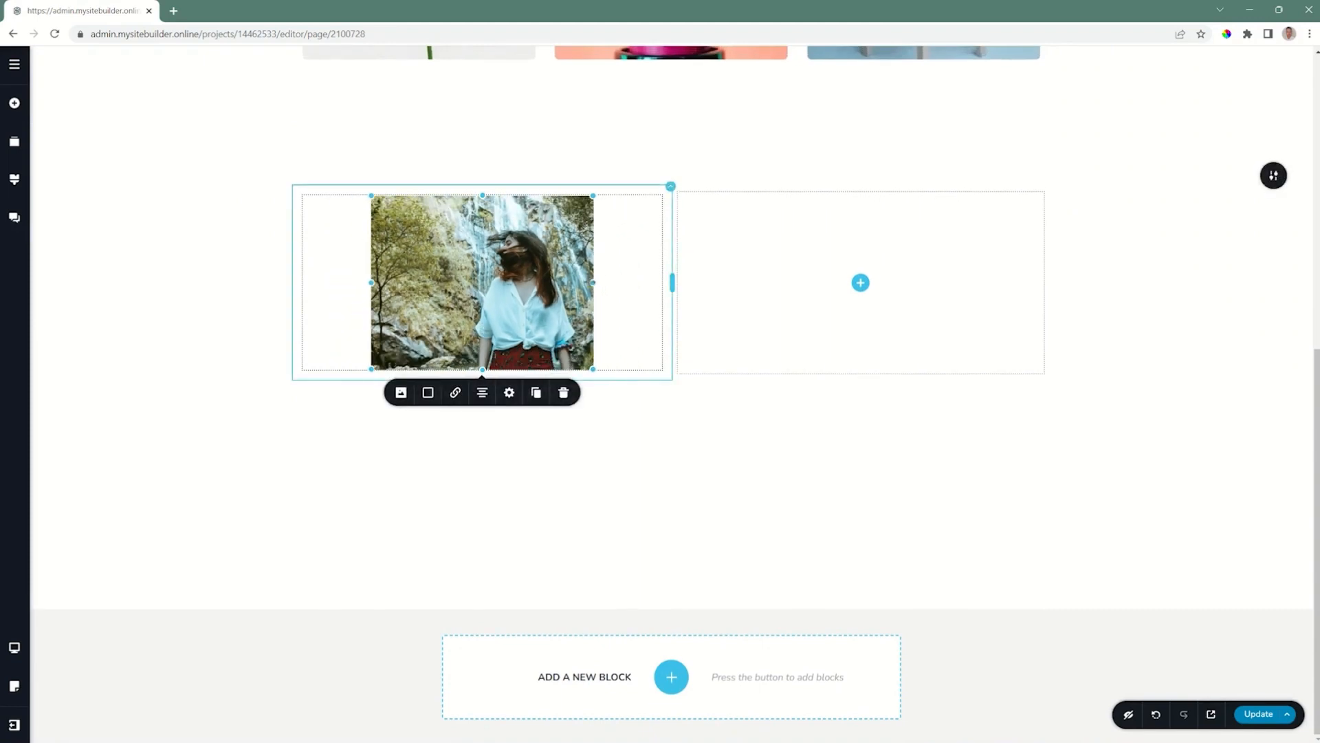
Set the image's width and height to 100% in its size settings.
left_click(510, 391)
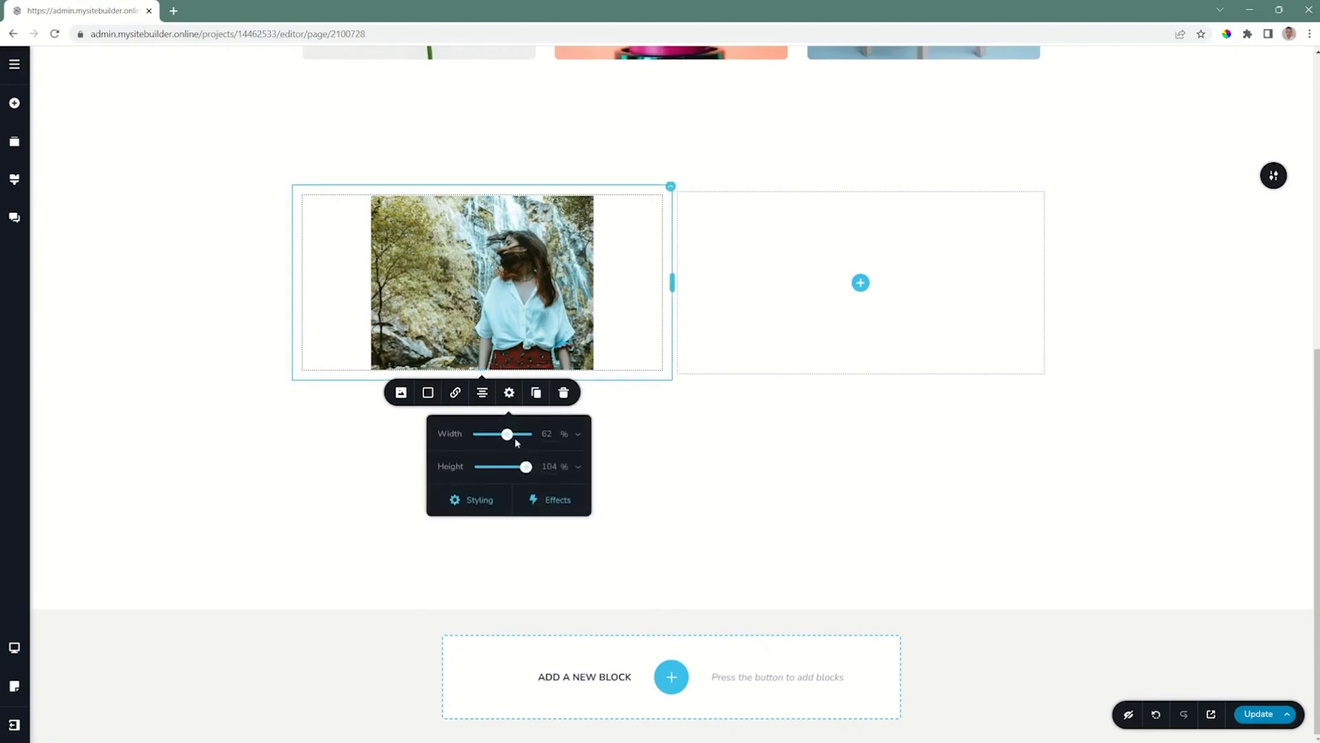
left_click_drag(509, 434, 544, 436)
double_click(547, 465)
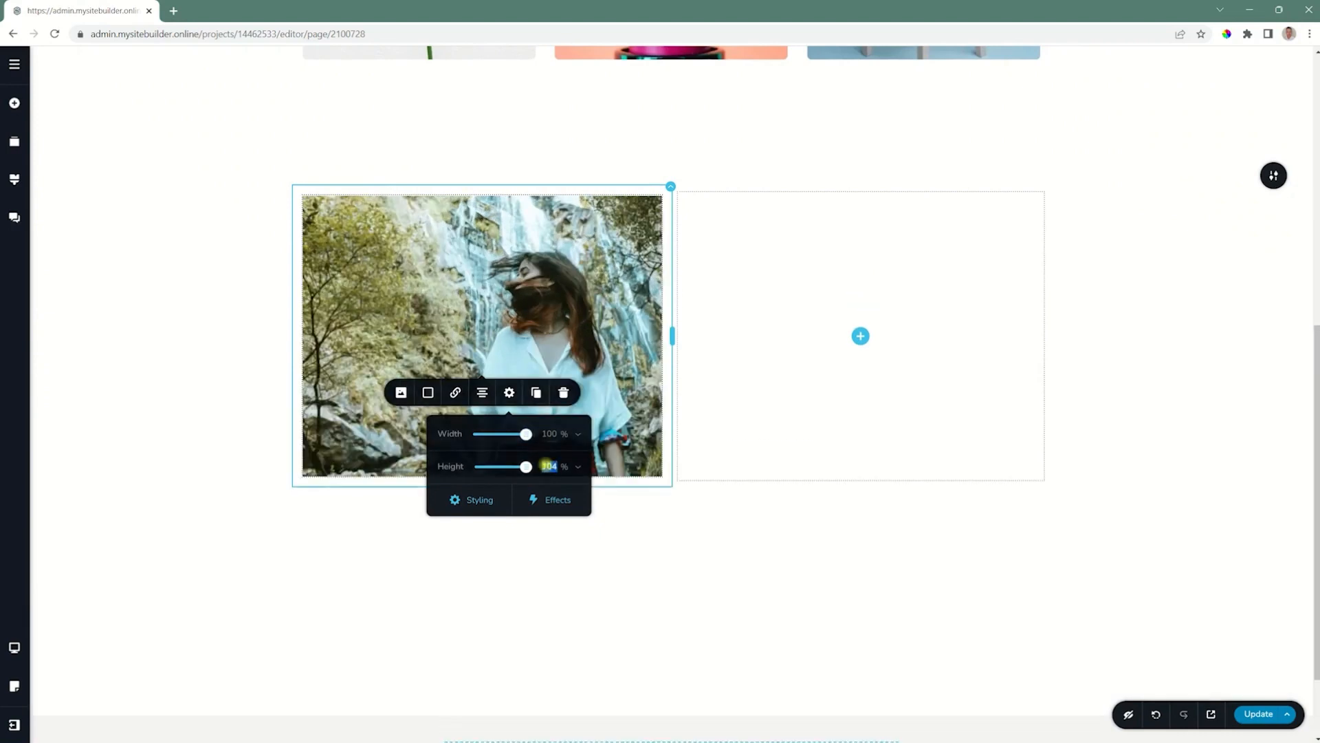
type("100")
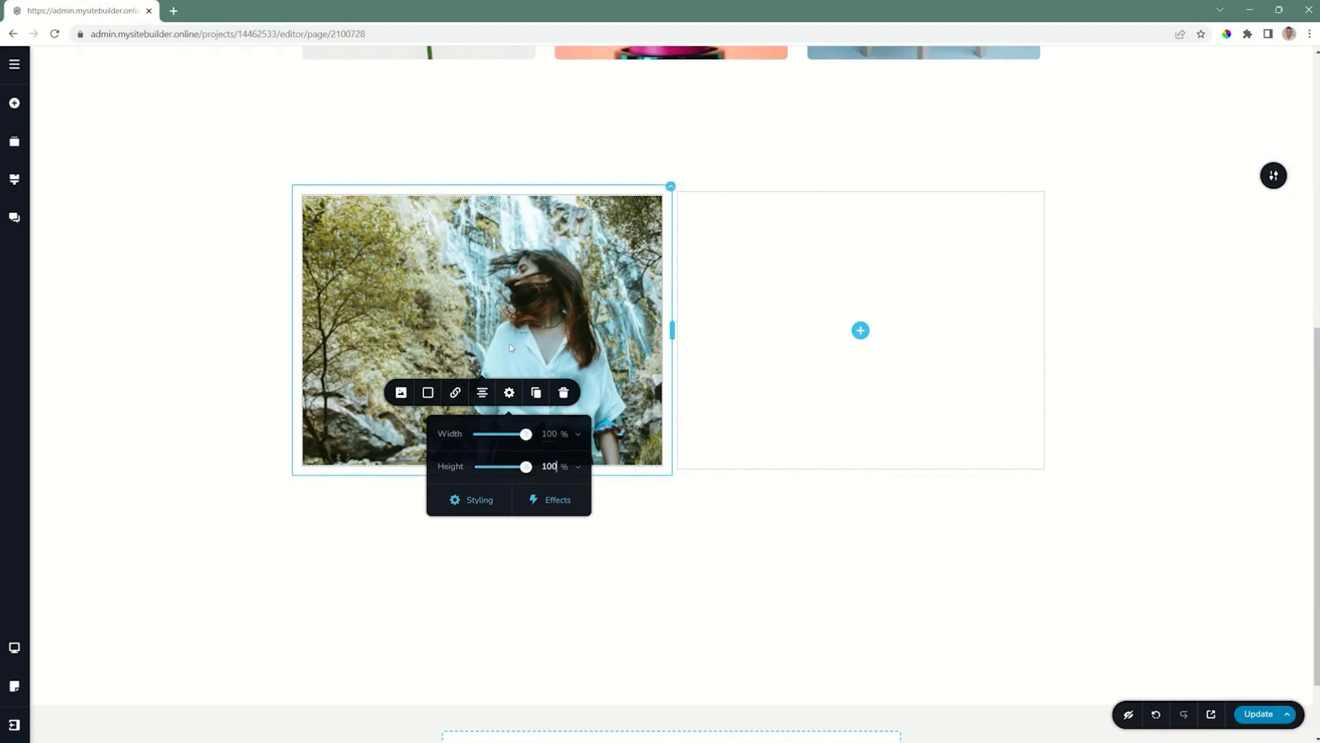
Narrow the image's column slightly and check the image's width and height settings.
mouse_move(671, 333)
left_mouse_down()
mouse_move(853, 332)
mouse_move(550, 333)
mouse_move(766, 339)
mouse_move(781, 371)
mouse_move(662, 329)
left_mouse_up()
left_click(561, 369)
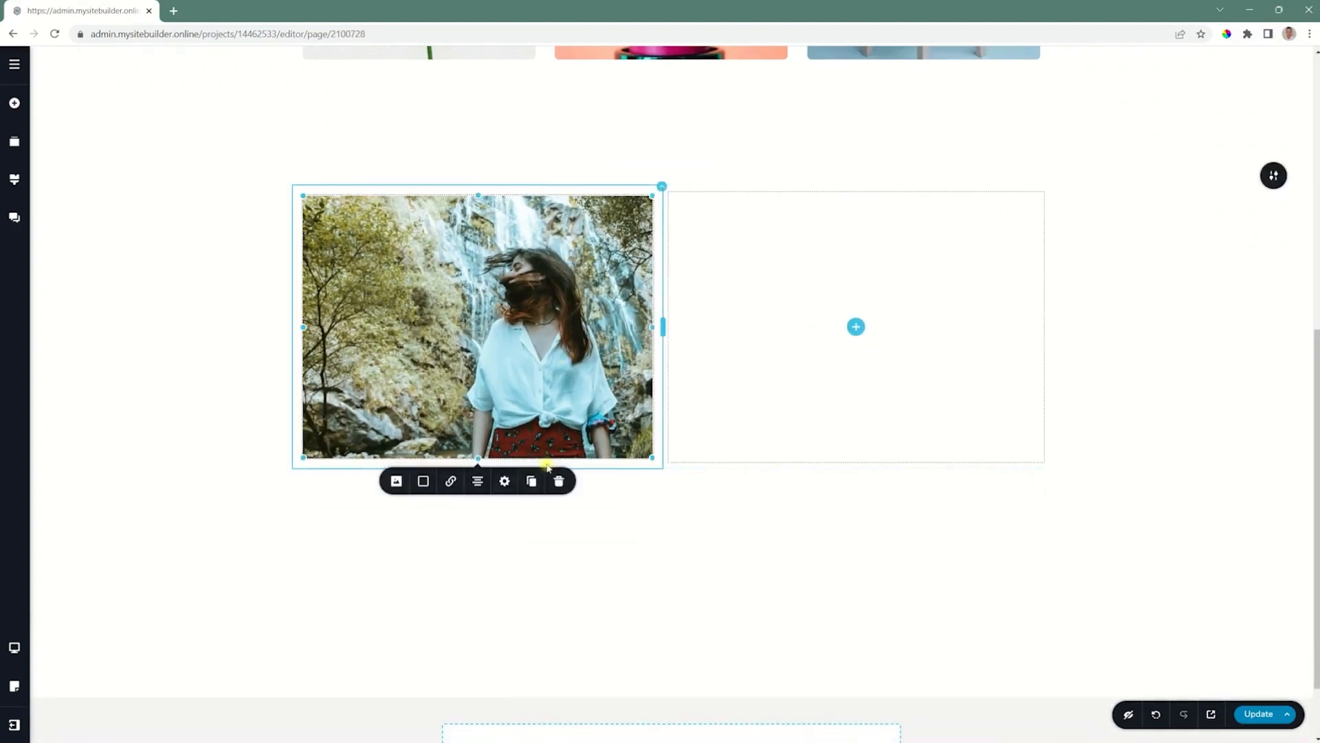
left_click(504, 482)
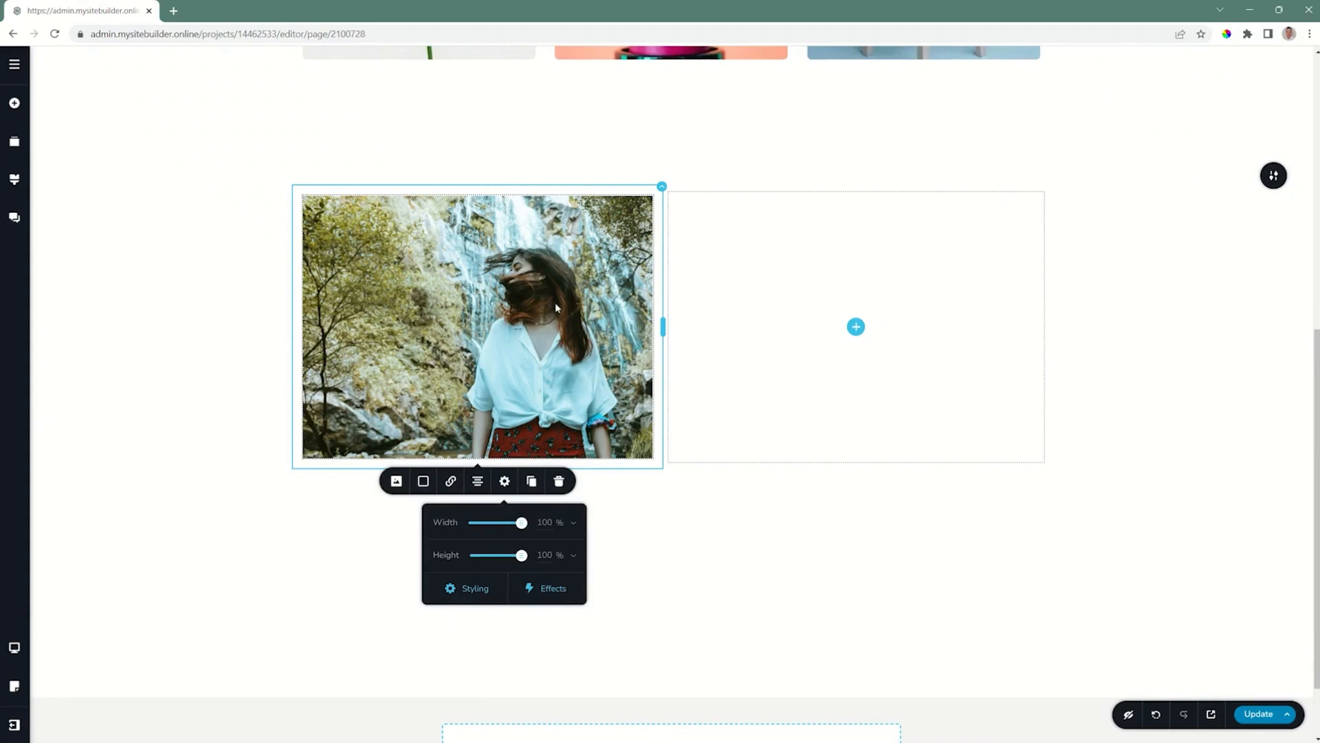
left_click(485, 305)
left_click_drag(649, 455, 715, 469)
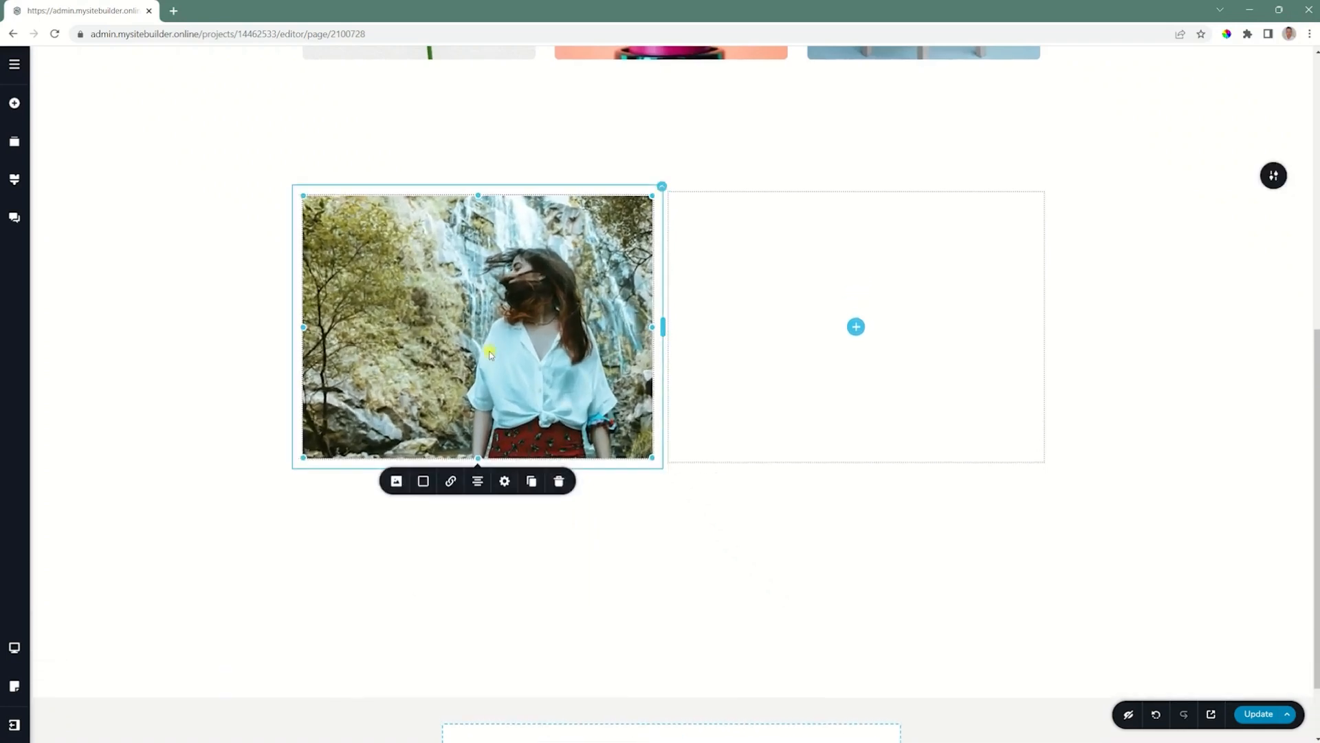
Switch the image's width unit to px and enlarge the image proportionally to about 540 px wide.
left_click(507, 481)
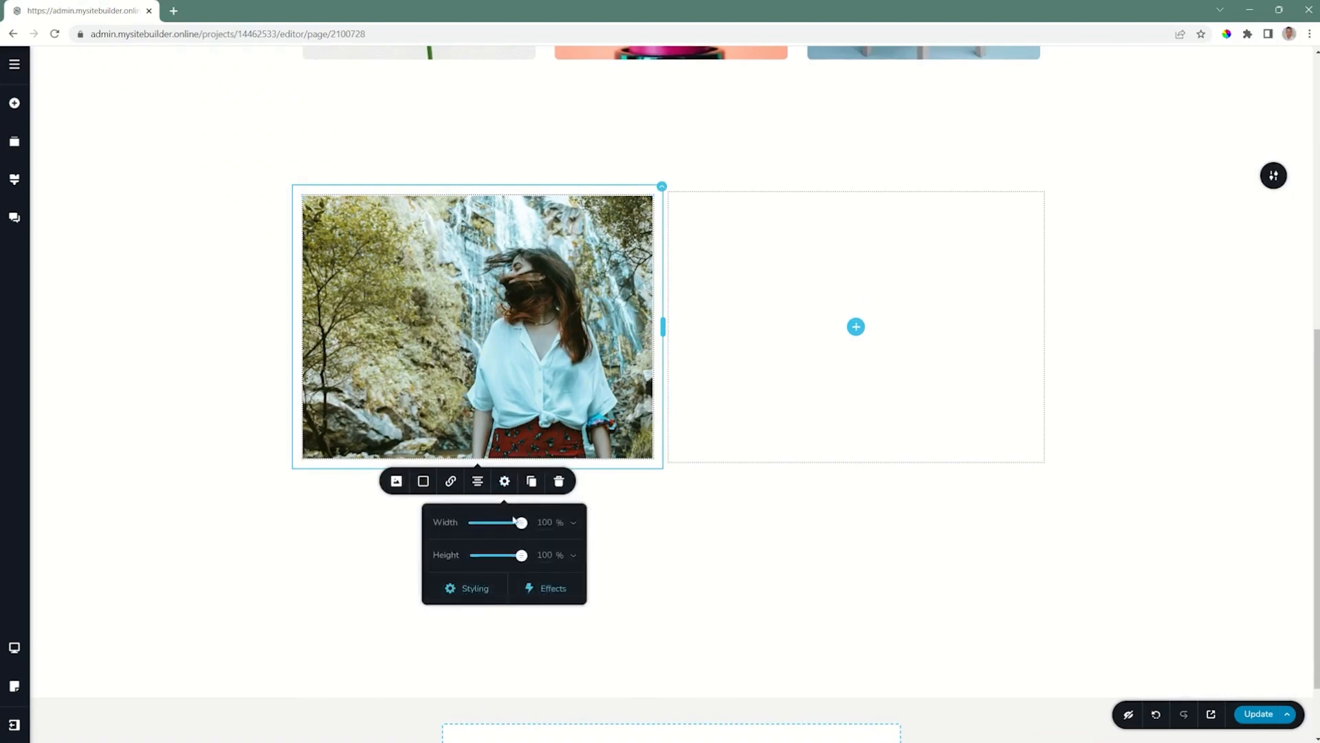
left_click(573, 521)
left_click(567, 547)
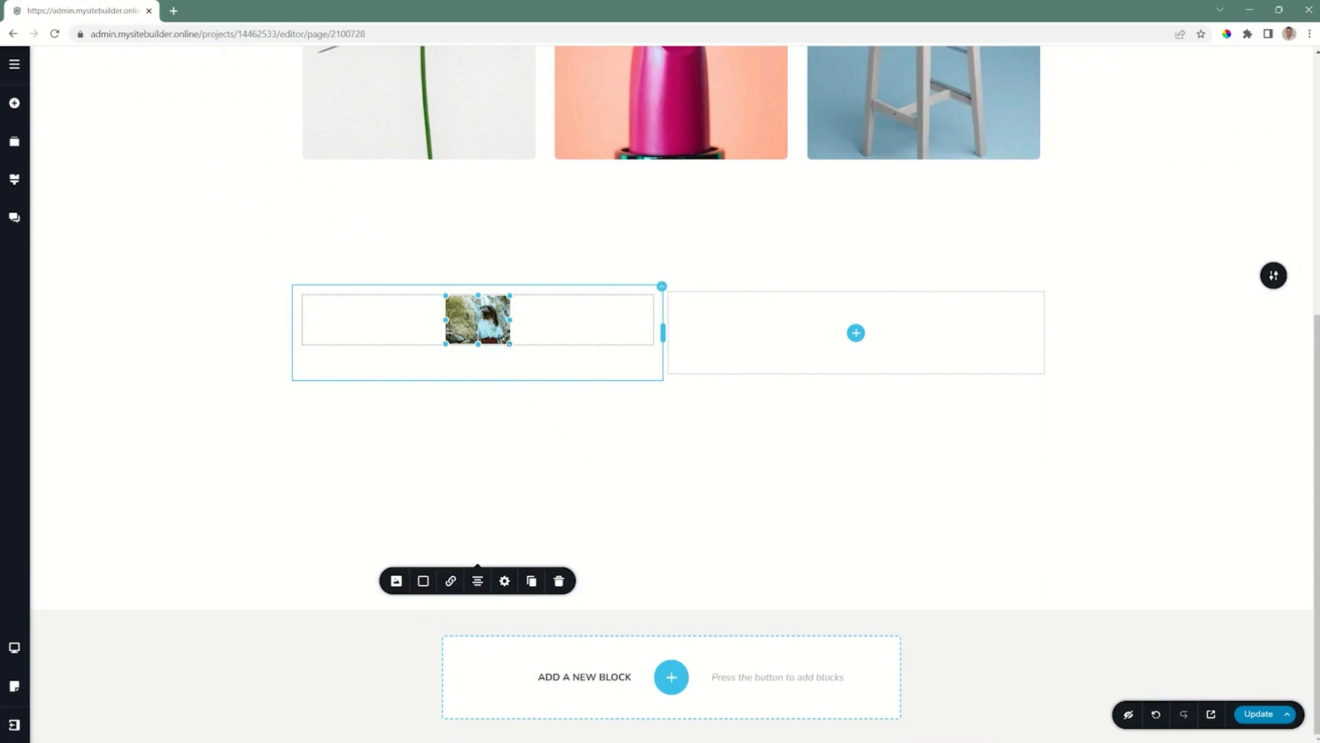
left_click_drag(511, 344, 884, 559)
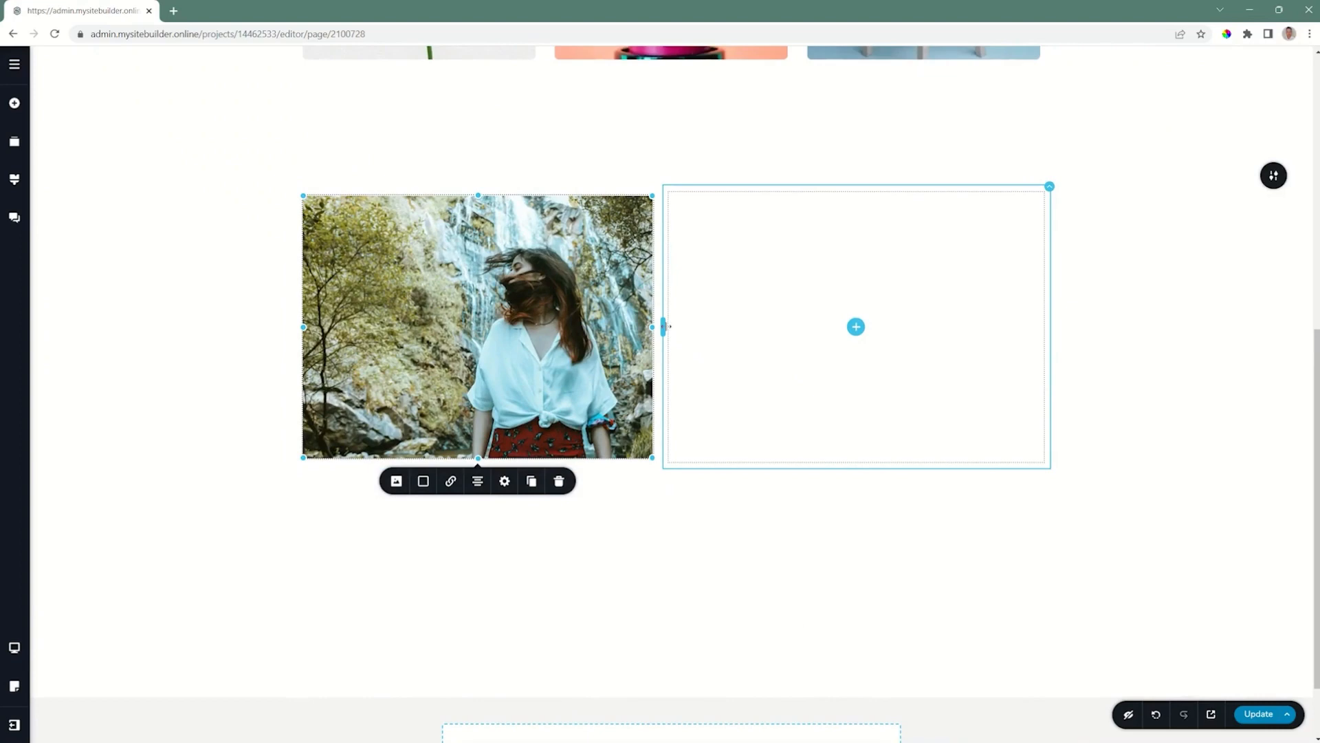
Widen the image's column and stretch the image to fill it, about 846 px wide.
left_click_drag(658, 327, 856, 342)
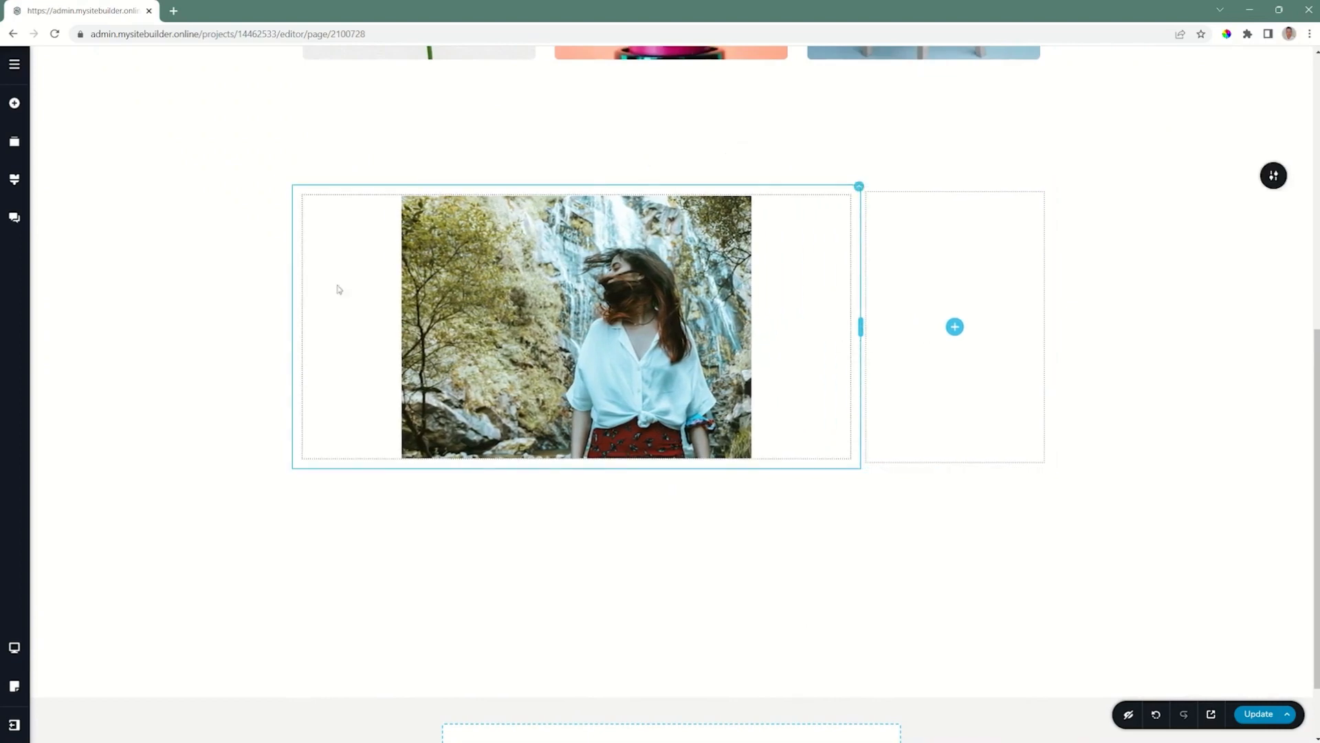
left_click(603, 331)
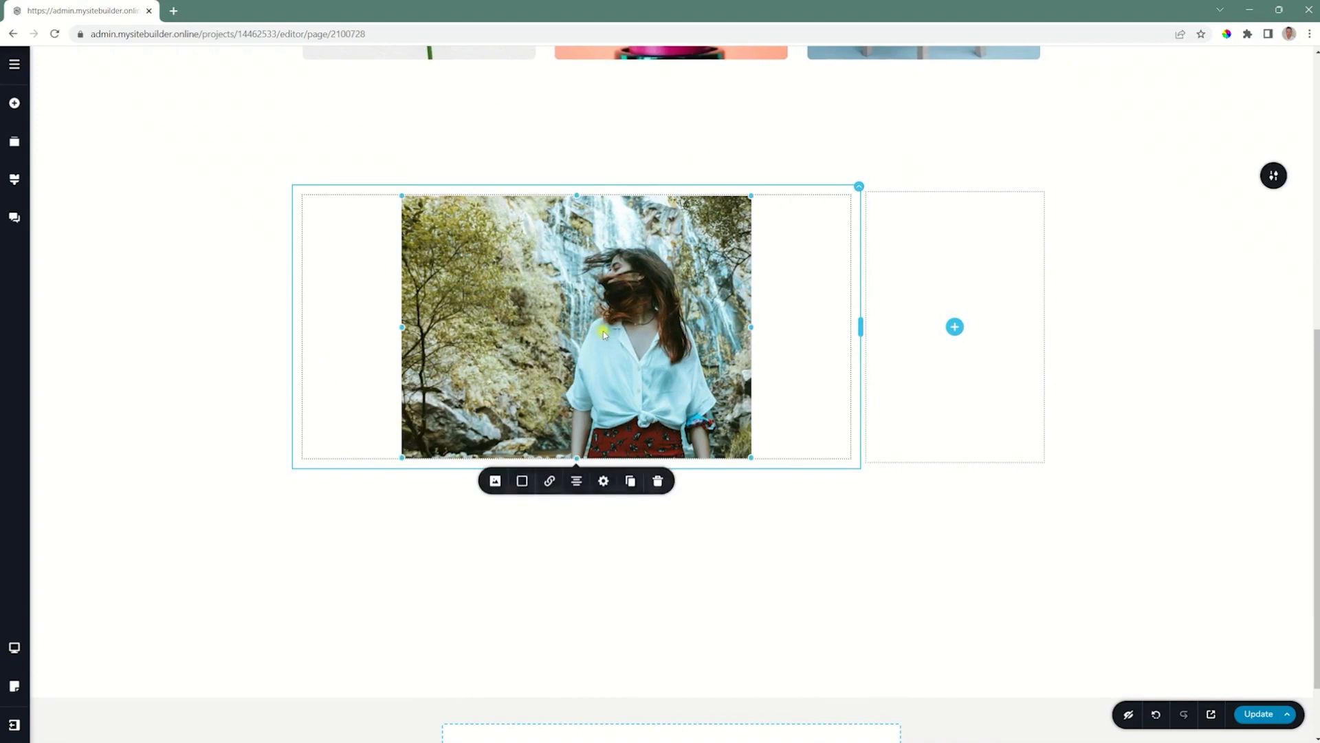
left_click(603, 481)
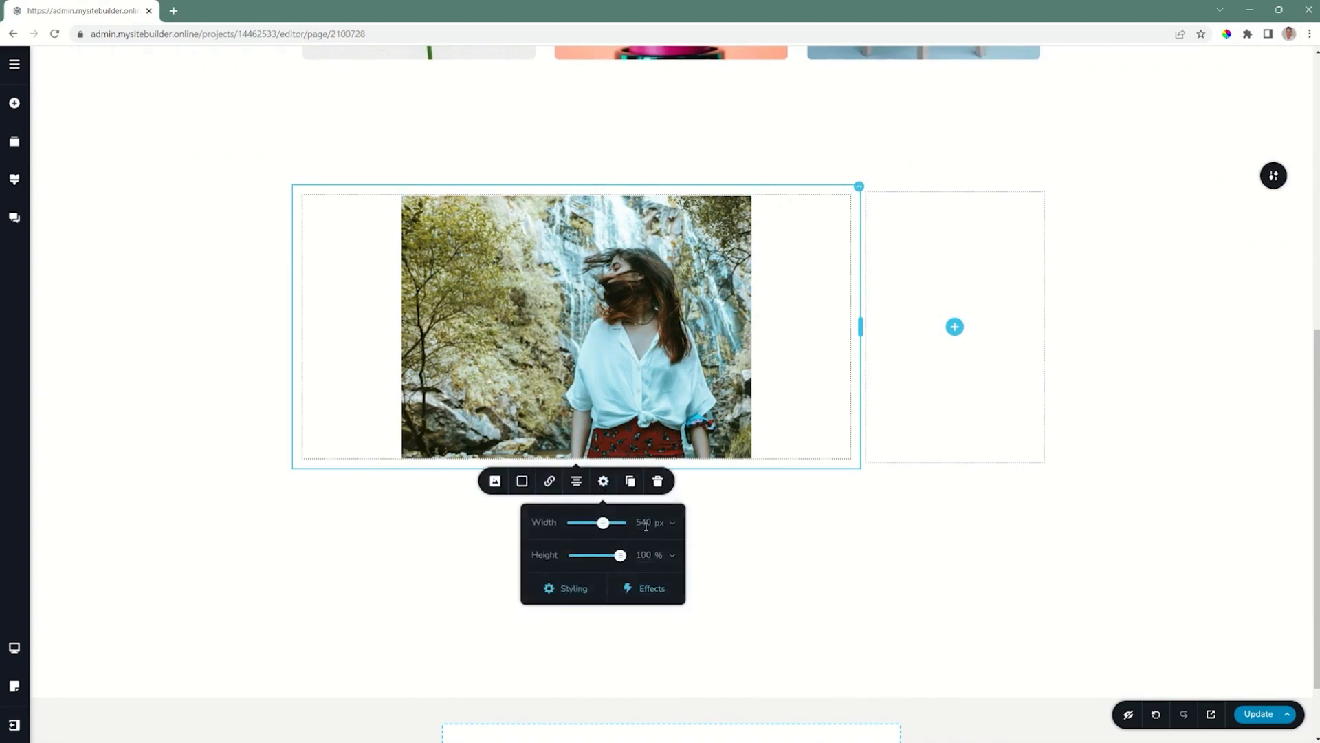
left_click(643, 351)
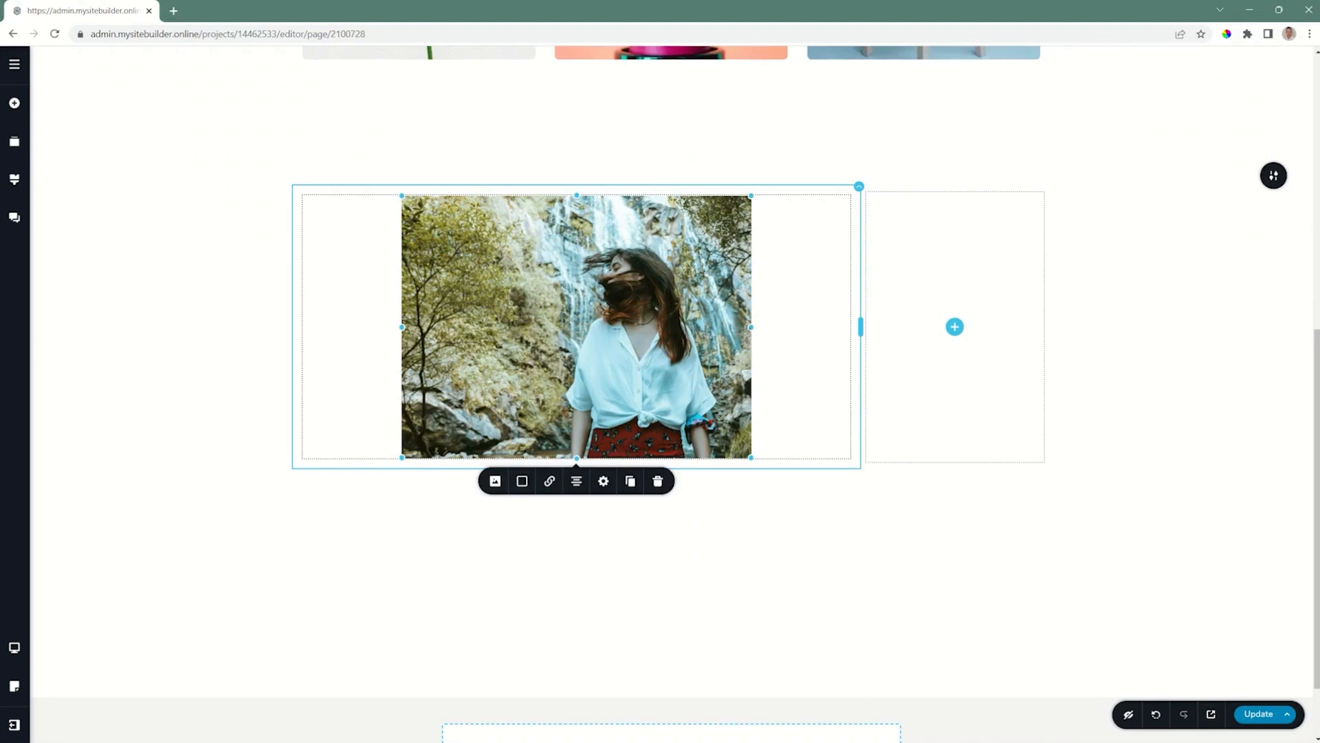
left_click_drag(751, 328, 862, 334)
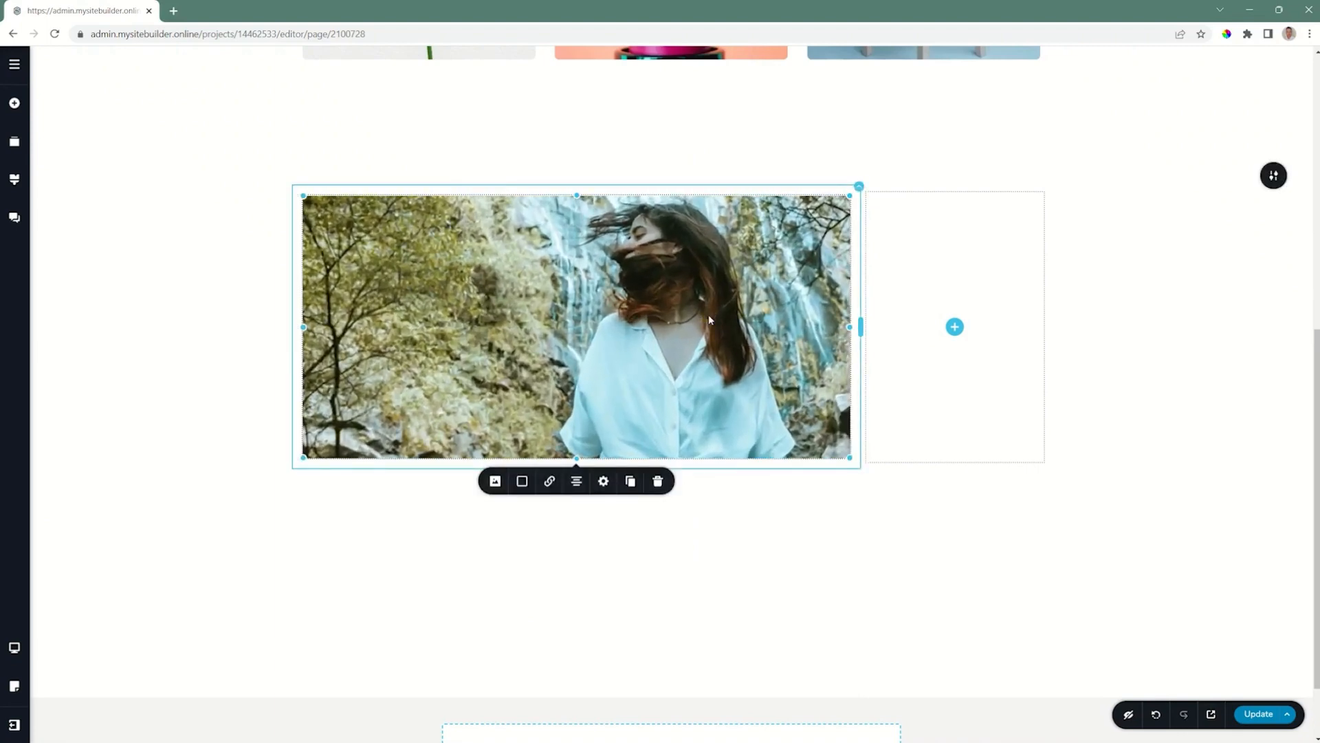
Set the image's width and height to 100%, using percent units, and resize the two columns to about 56.2% and 43.8%.
left_click(603, 482)
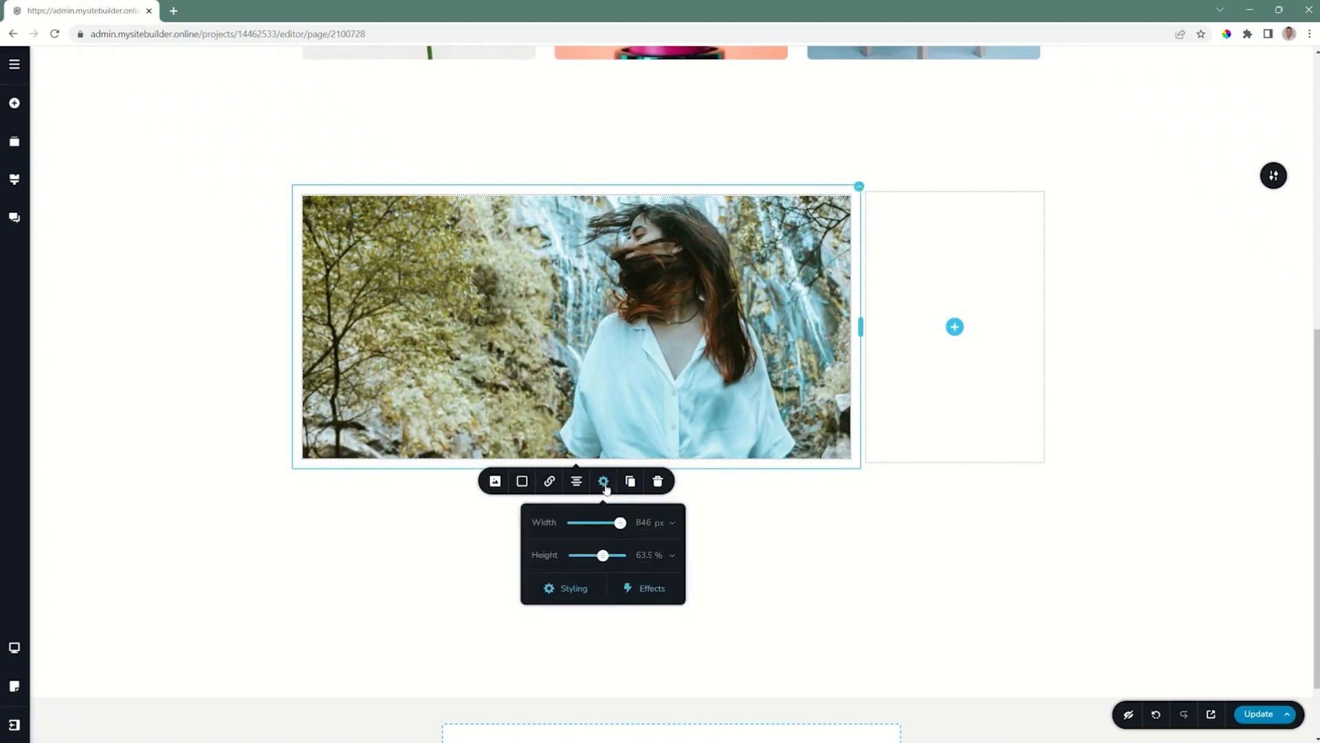
left_click(667, 555)
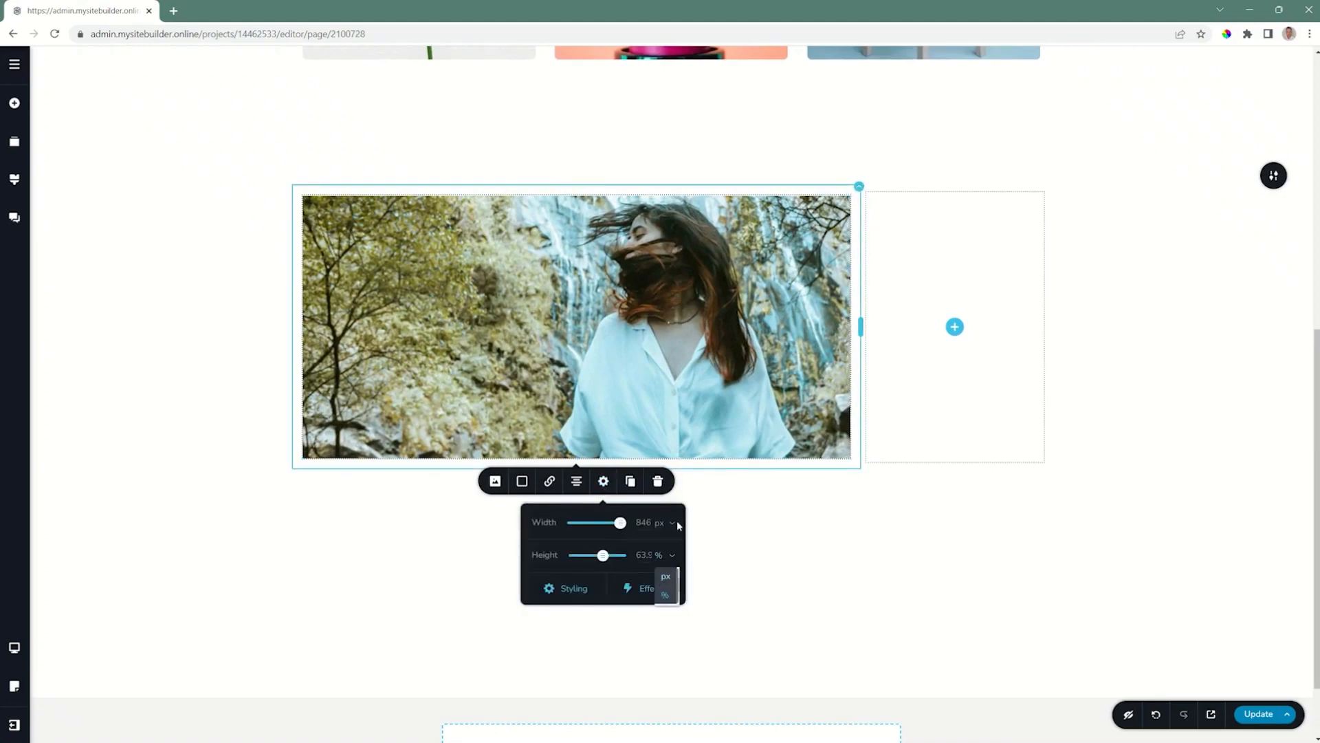
left_click(672, 523)
left_click(662, 567)
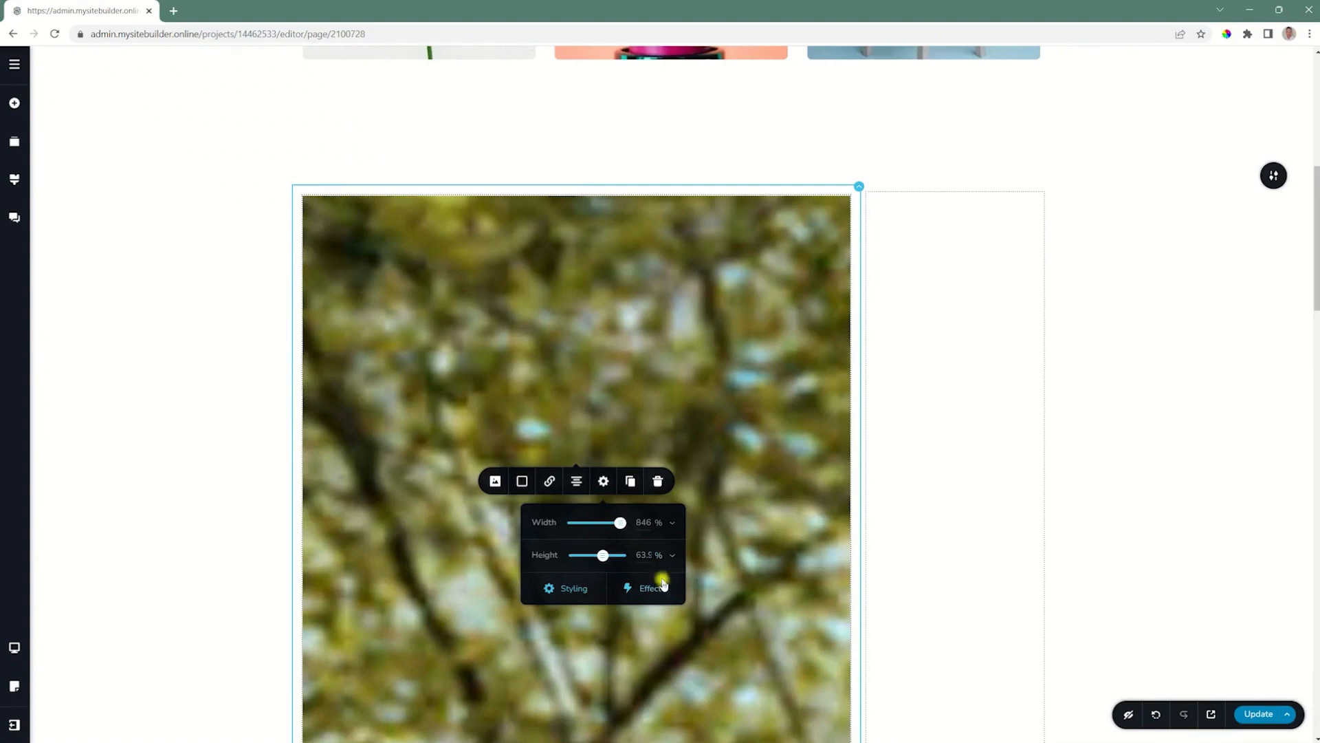
double_click(643, 523)
type("100")
double_click(644, 555)
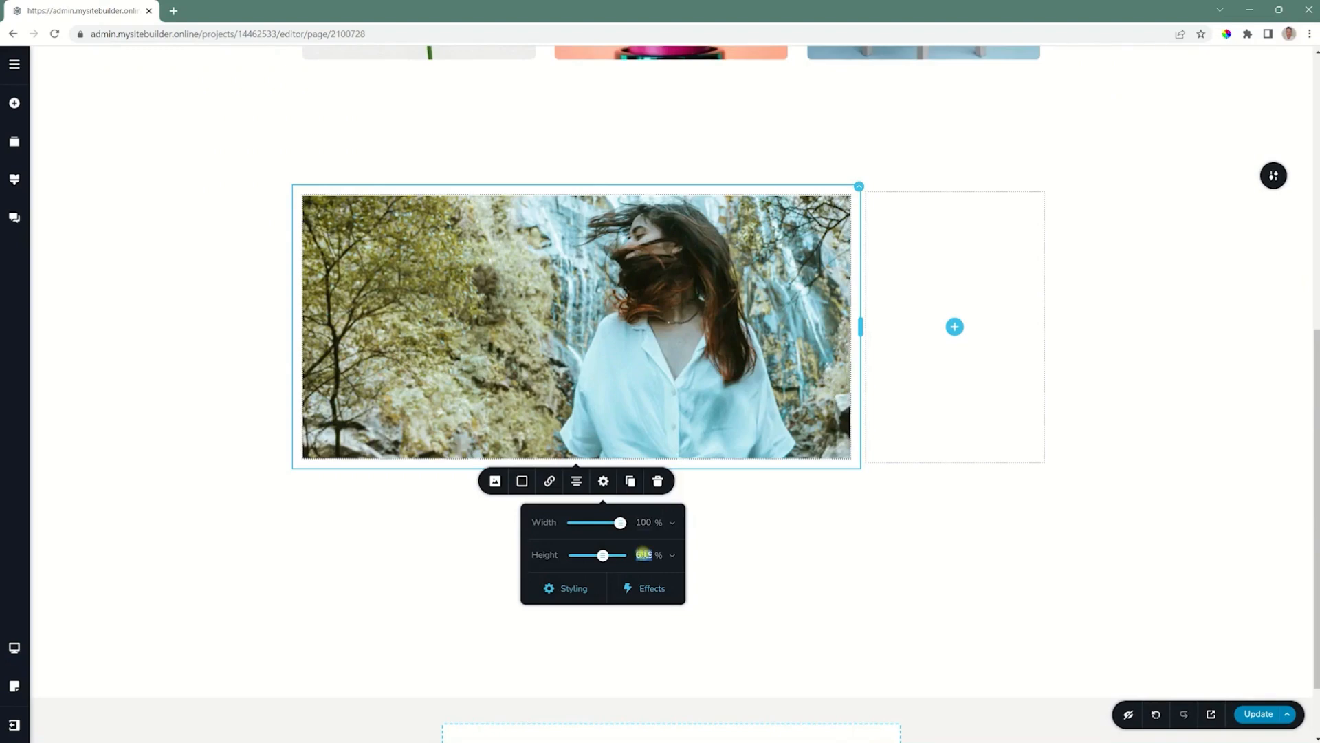
type("100")
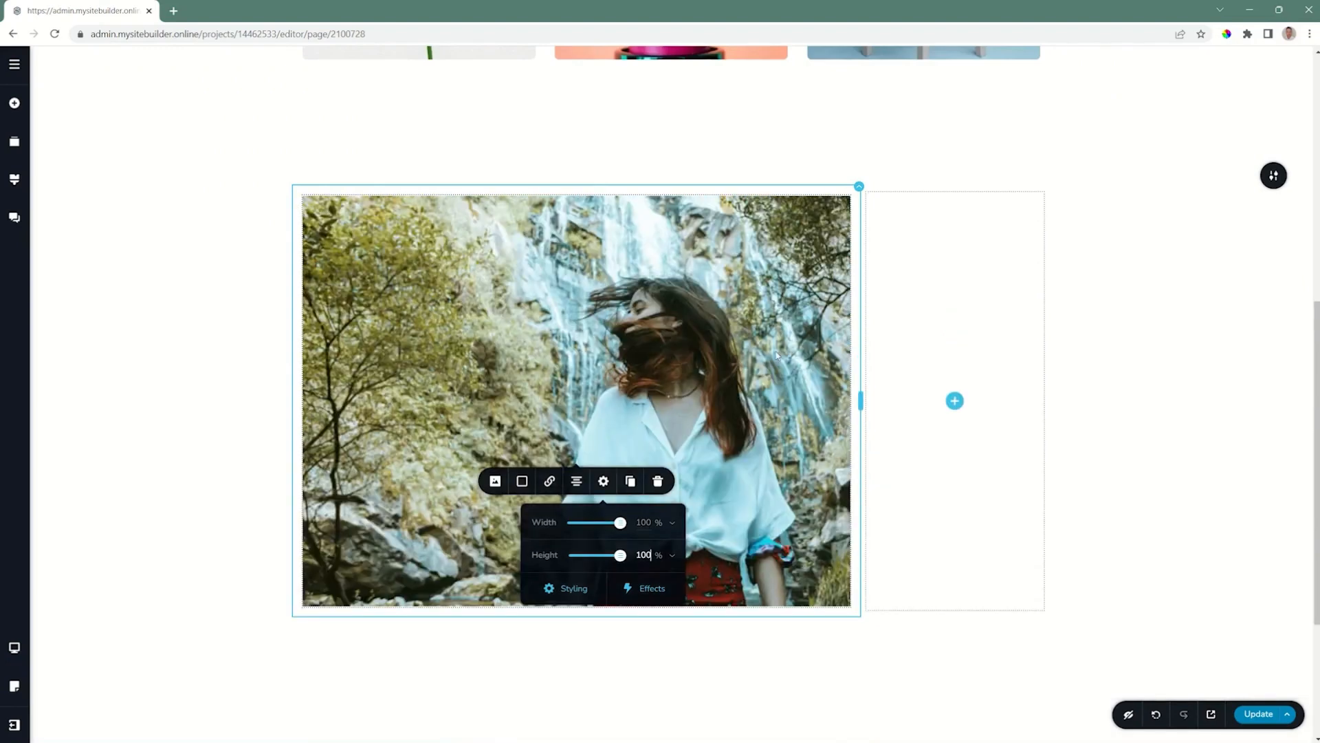
left_click_drag(860, 398, 717, 372)
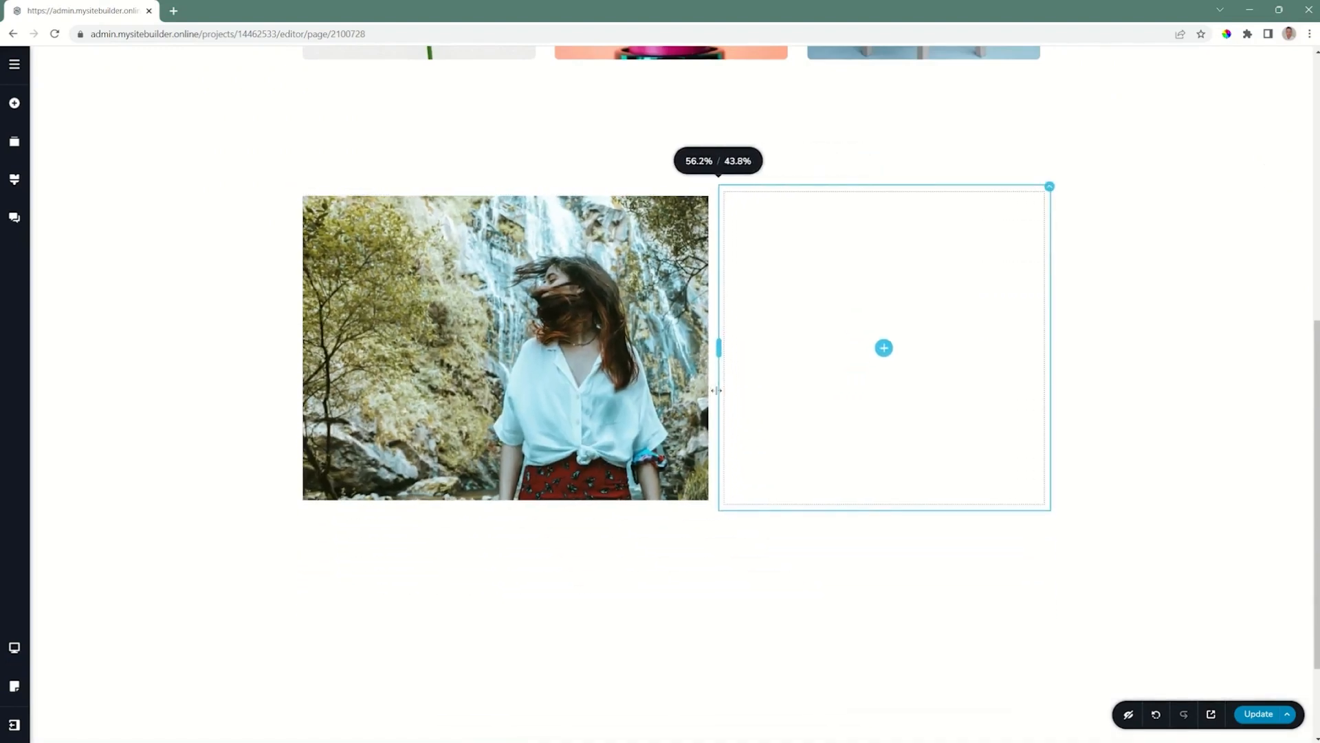
Select the waterfall photo and open its image settings.
scroll(545, 205, "down", 1)
left_click(545, 204)
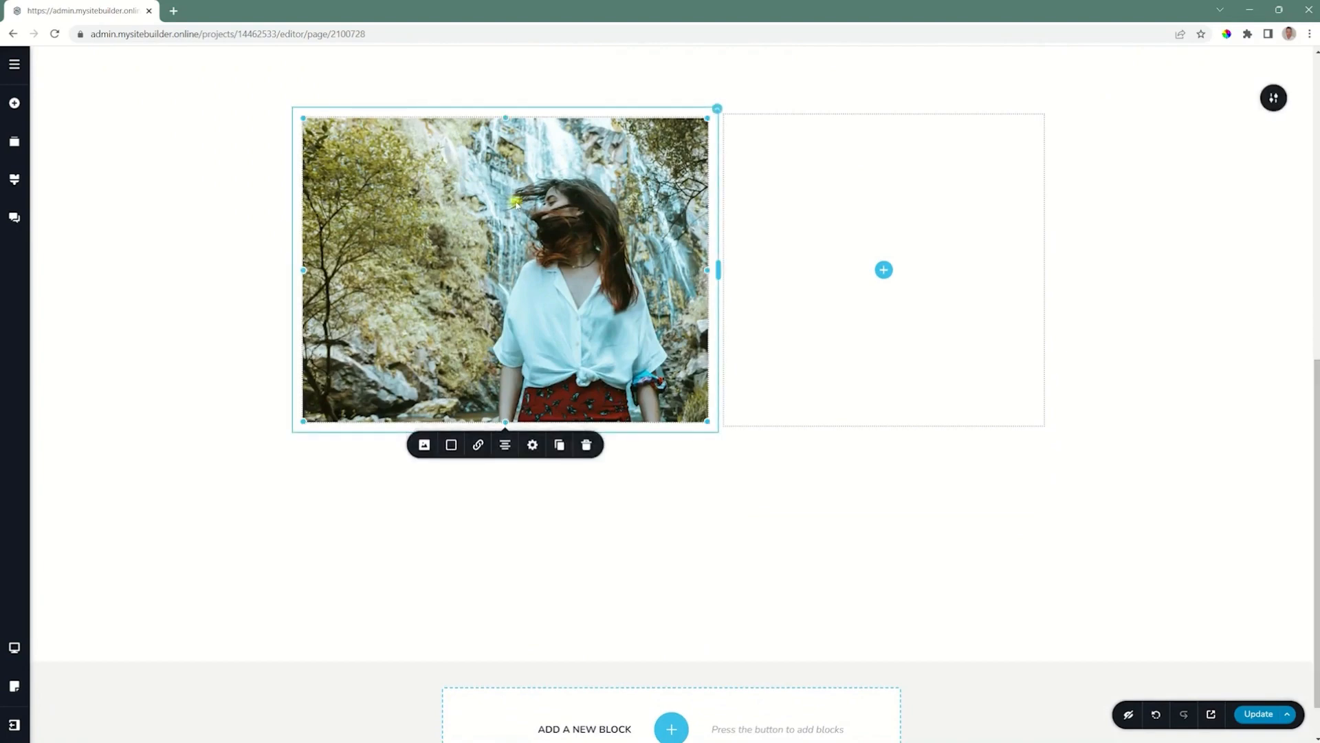
left_click(424, 445)
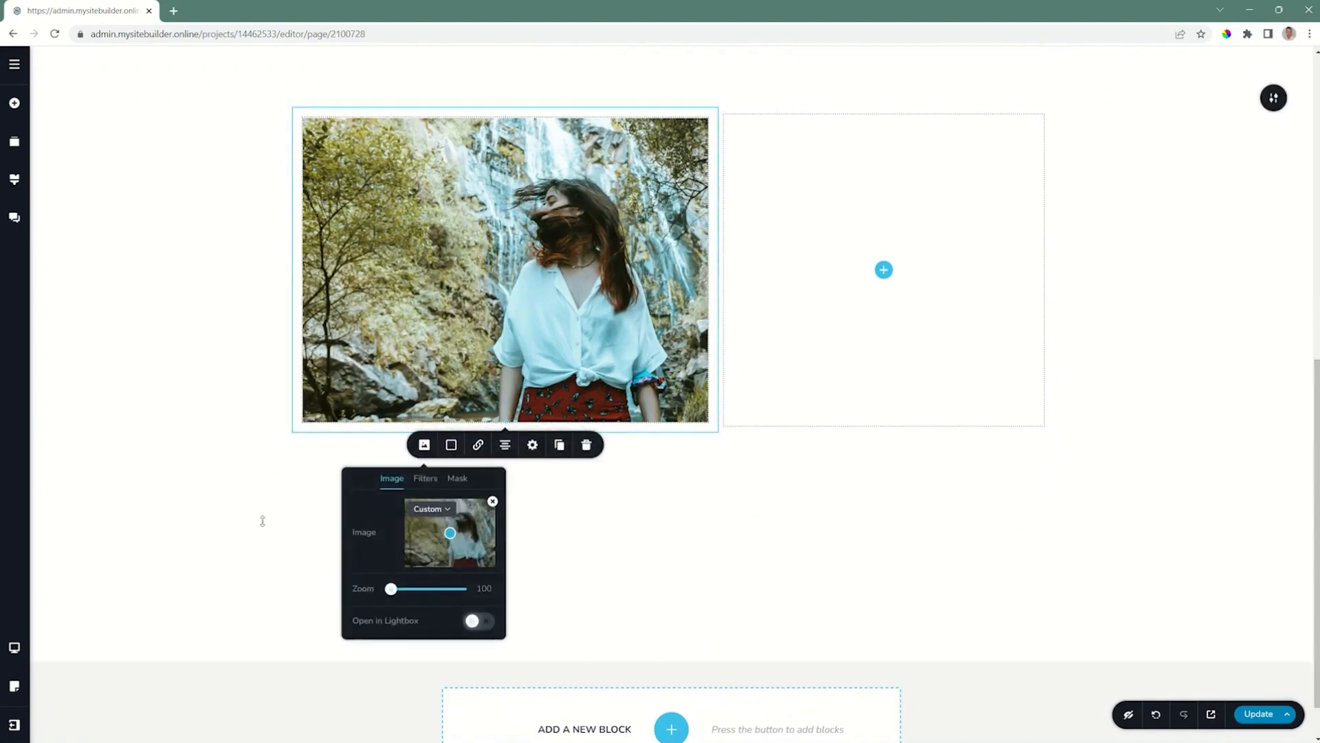
Try the Original image size option and return it to Custom.
left_click(428, 509)
left_click(425, 541)
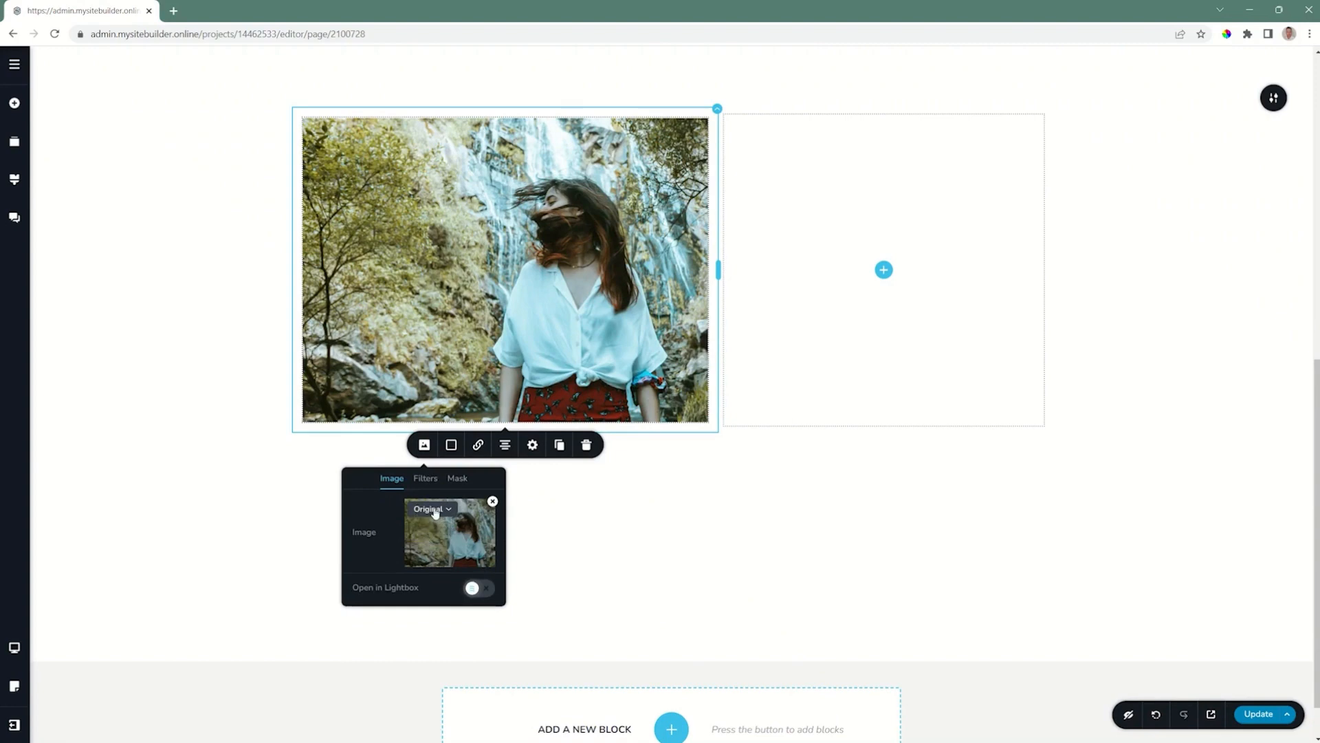
left_click(432, 509)
left_click(427, 525)
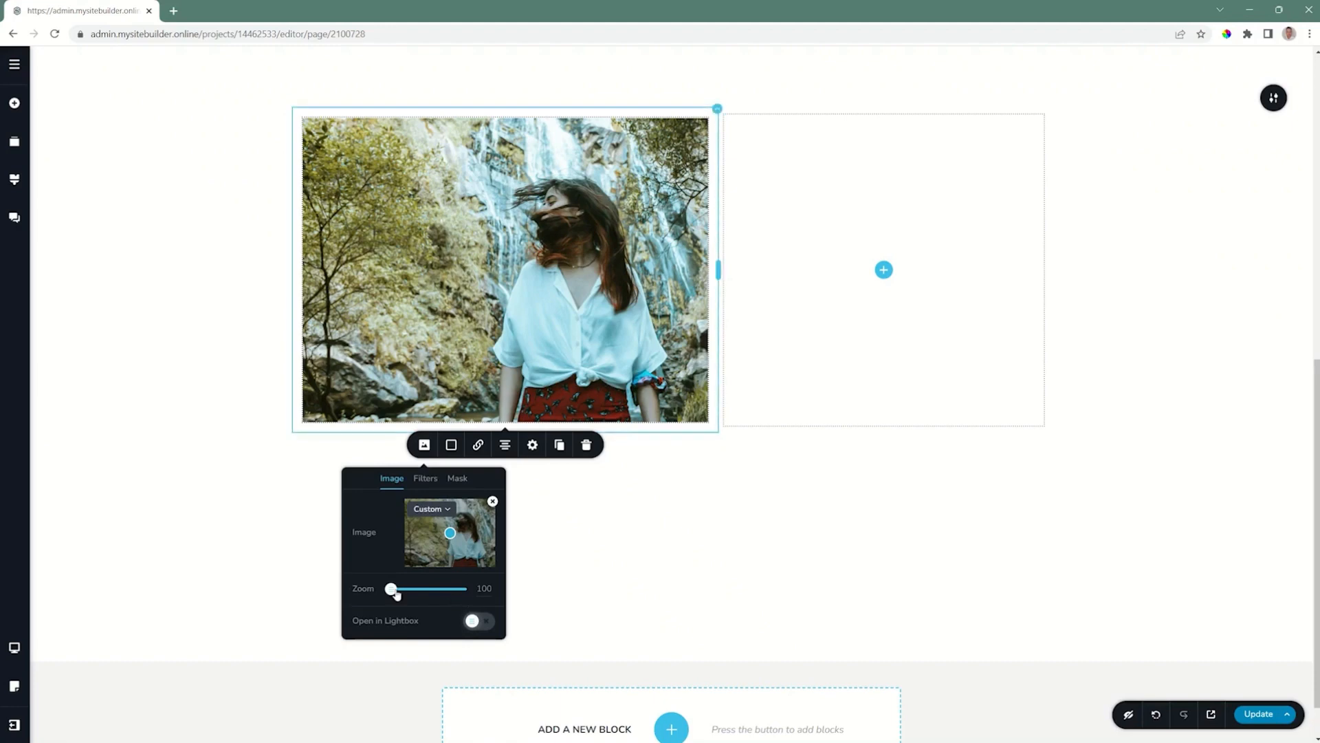
Set the photo's zoom to 182 and shift its focal point onto the woman's head.
mouse_move(391, 589)
left_mouse_down()
mouse_move(451, 589)
mouse_move(382, 590)
left_mouse_up()
left_click_drag(391, 588, 449, 590)
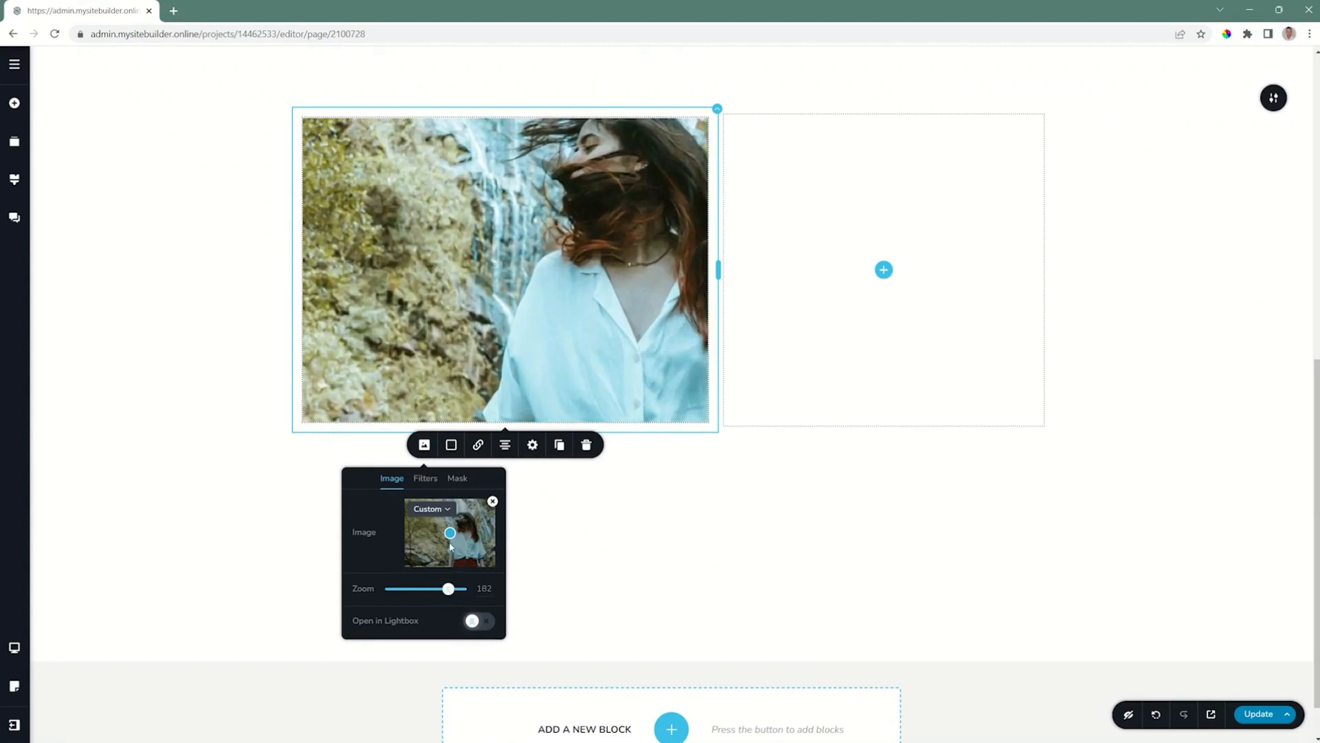
left_click_drag(451, 540, 466, 534)
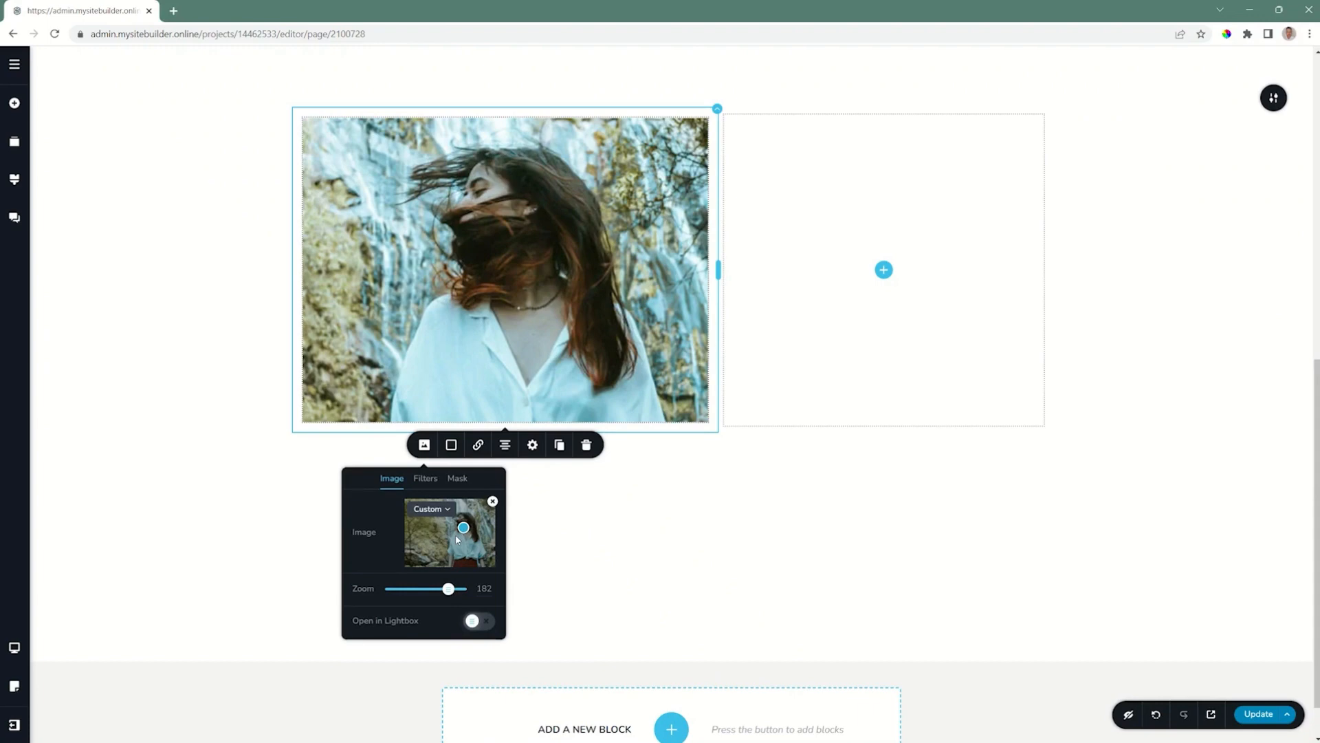
Toggle Open in Lightbox on and off, and review the filter settings for the normal and hover states.
left_click(480, 621)
left_click(480, 622)
left_click(434, 480)
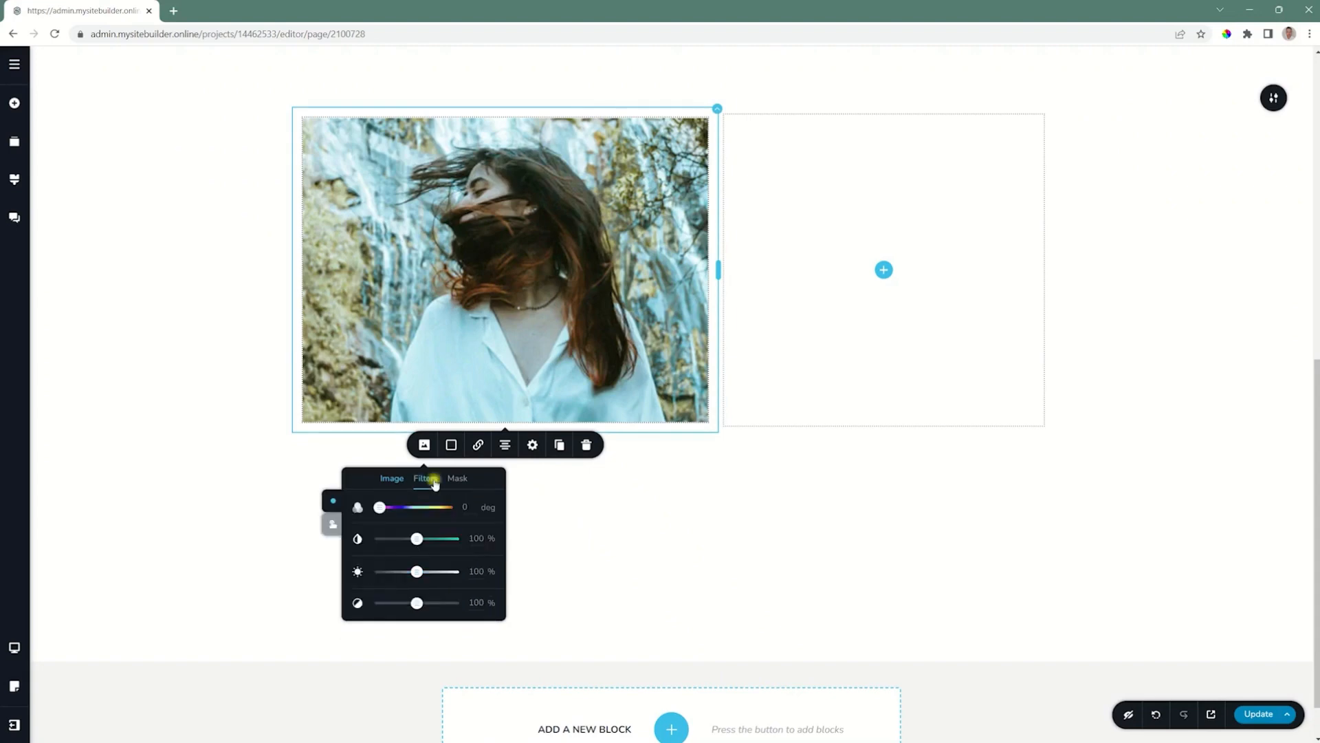
left_click(333, 526)
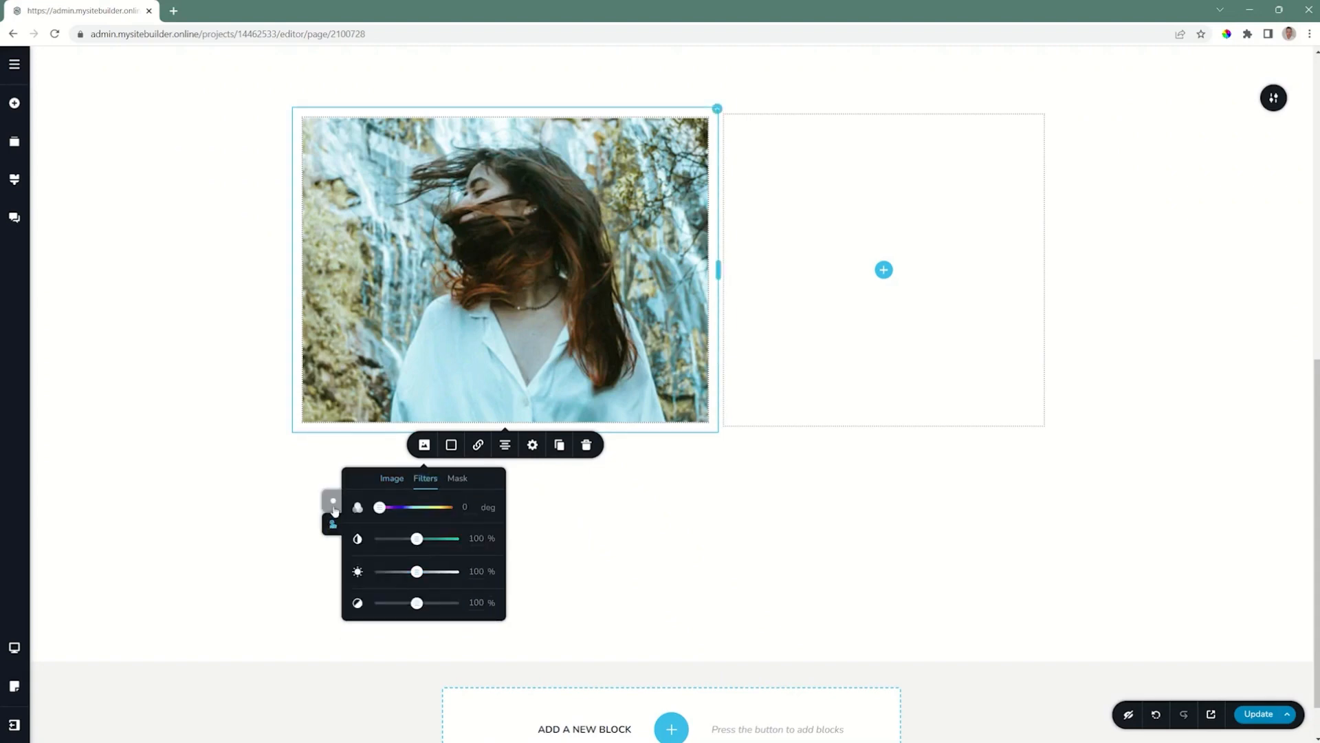
left_click(333, 502)
Mask the photo with the circle shape and set the mask size to Fit.
left_click(455, 479)
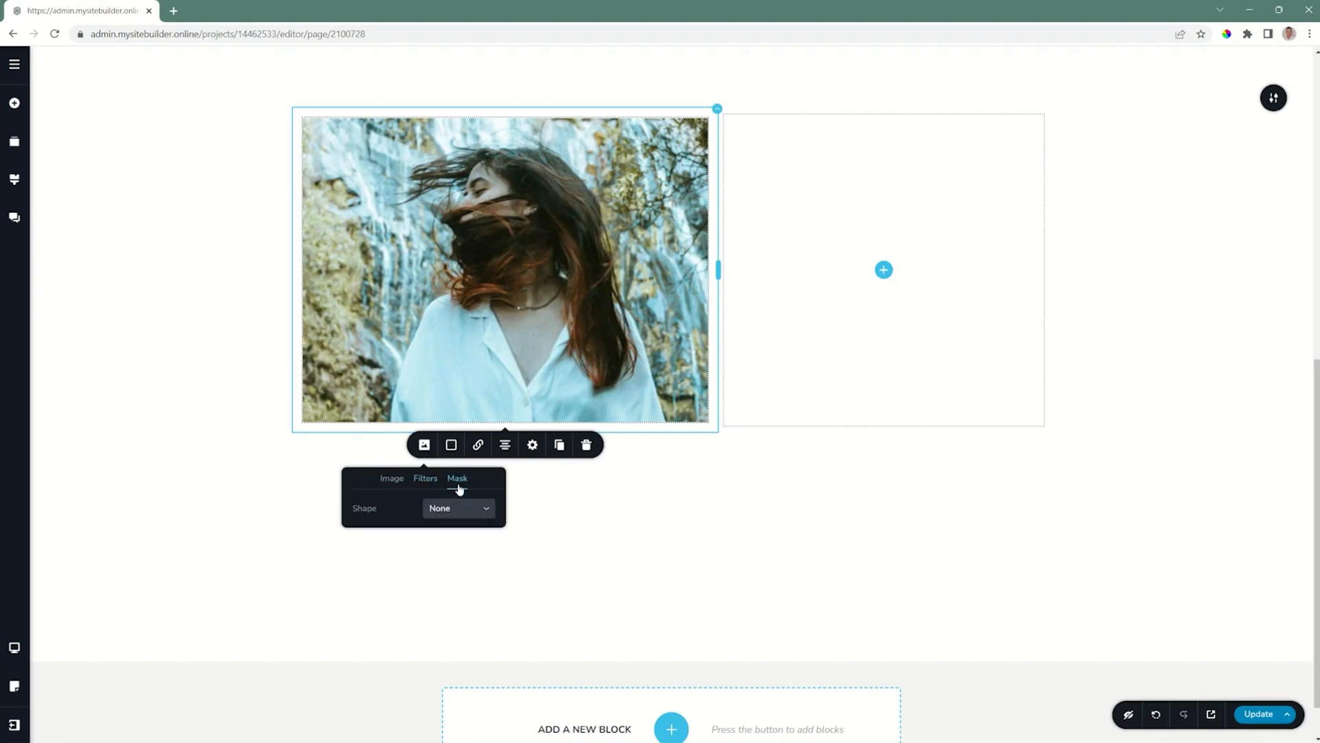
left_click(453, 512)
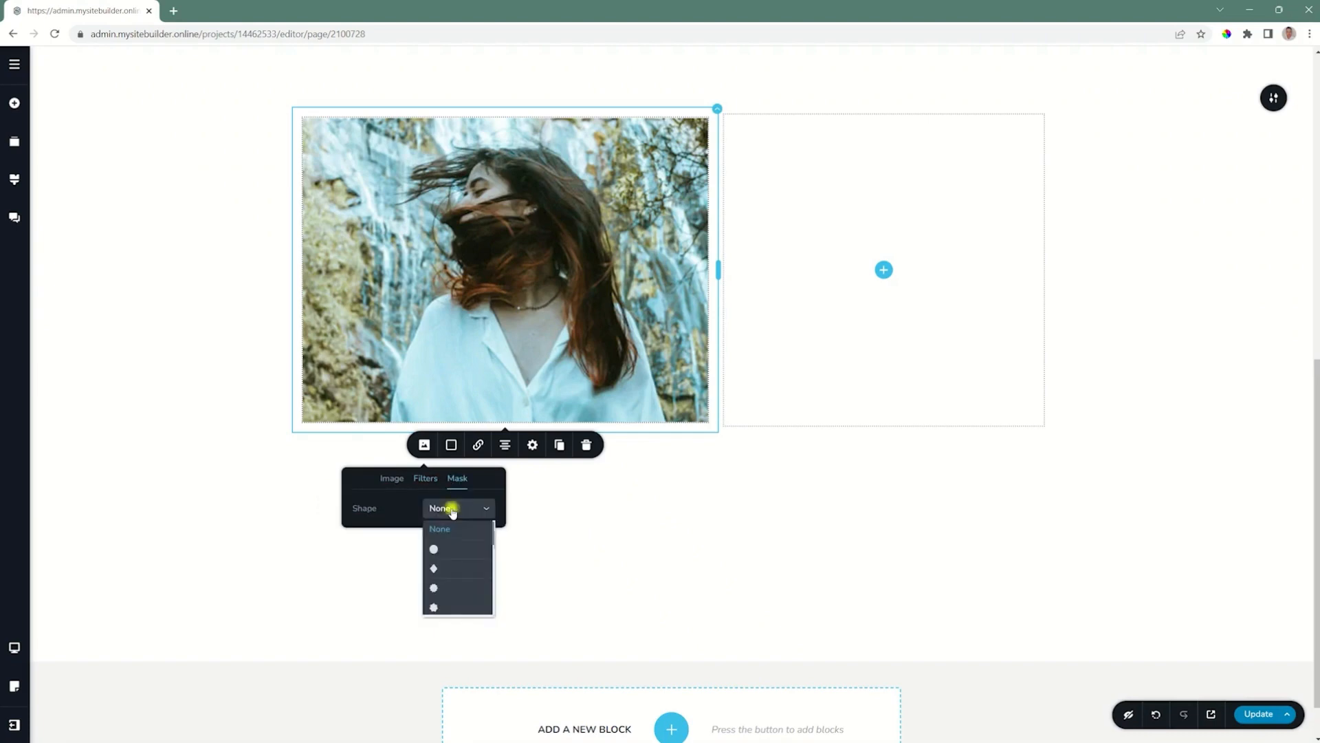
left_click(444, 544)
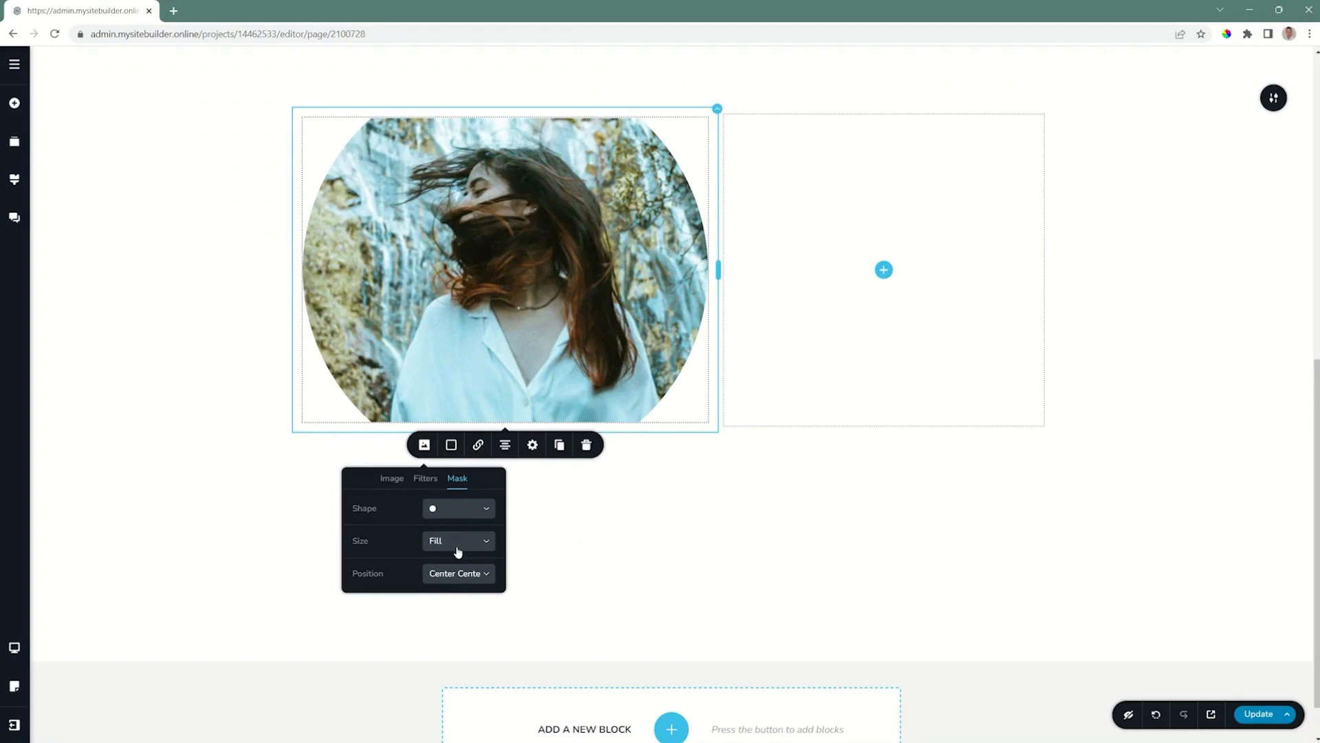
left_click(435, 545)
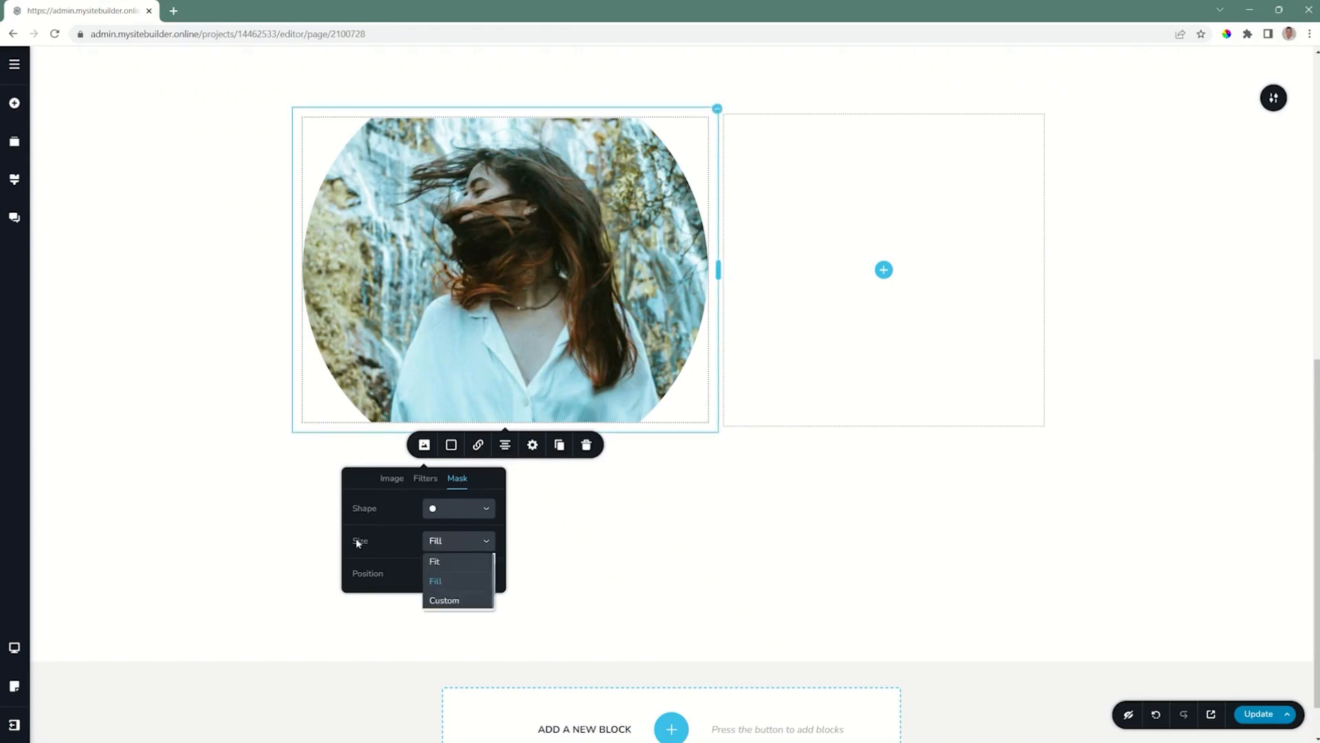
left_click(436, 562)
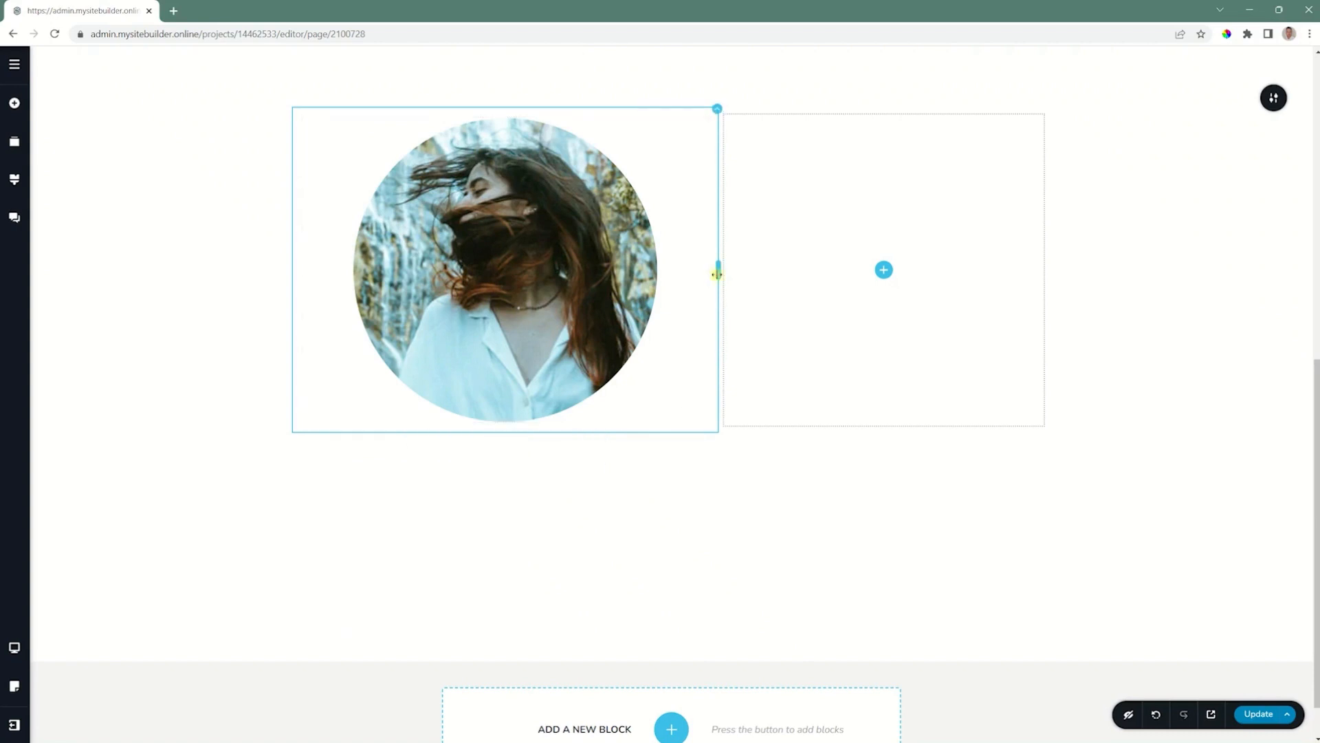
Widen the photo's column slightly and reopen the photo's mask settings.
left_click_drag(718, 271, 751, 283)
left_click(566, 279)
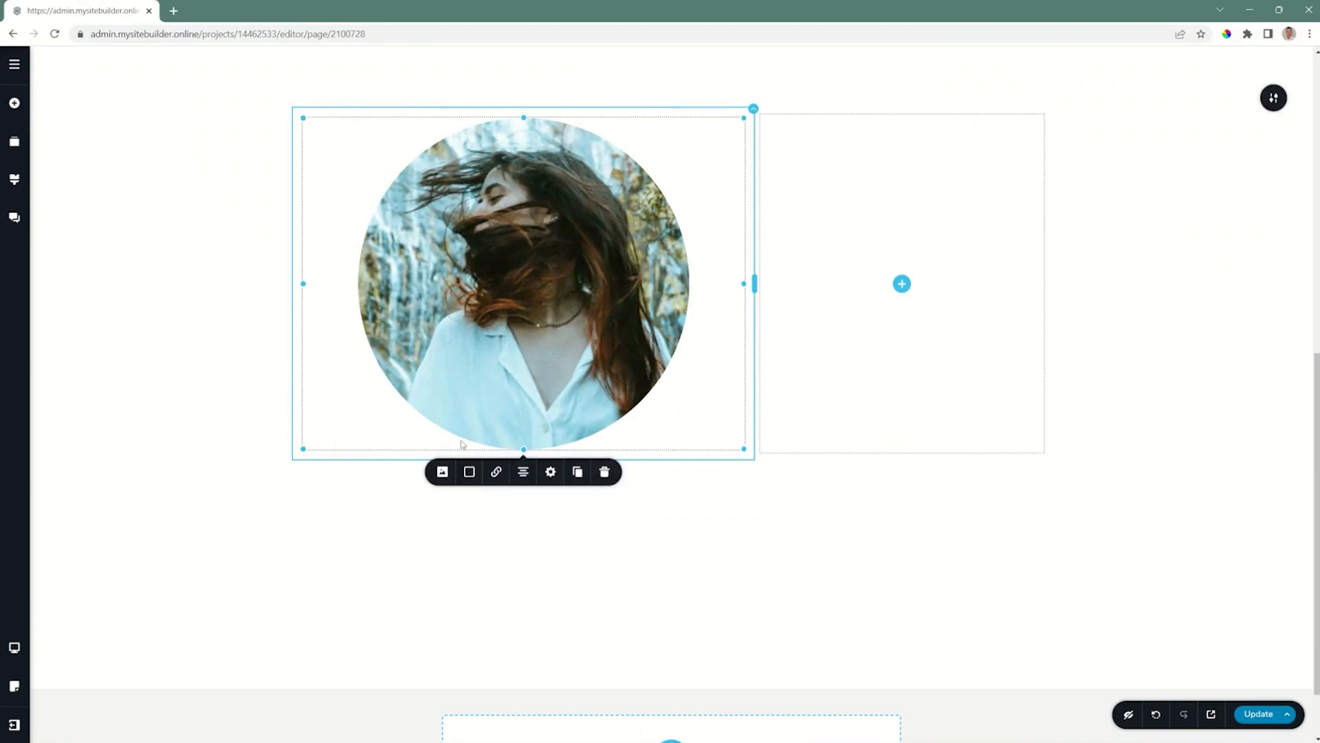
left_click(442, 468)
left_click(477, 507)
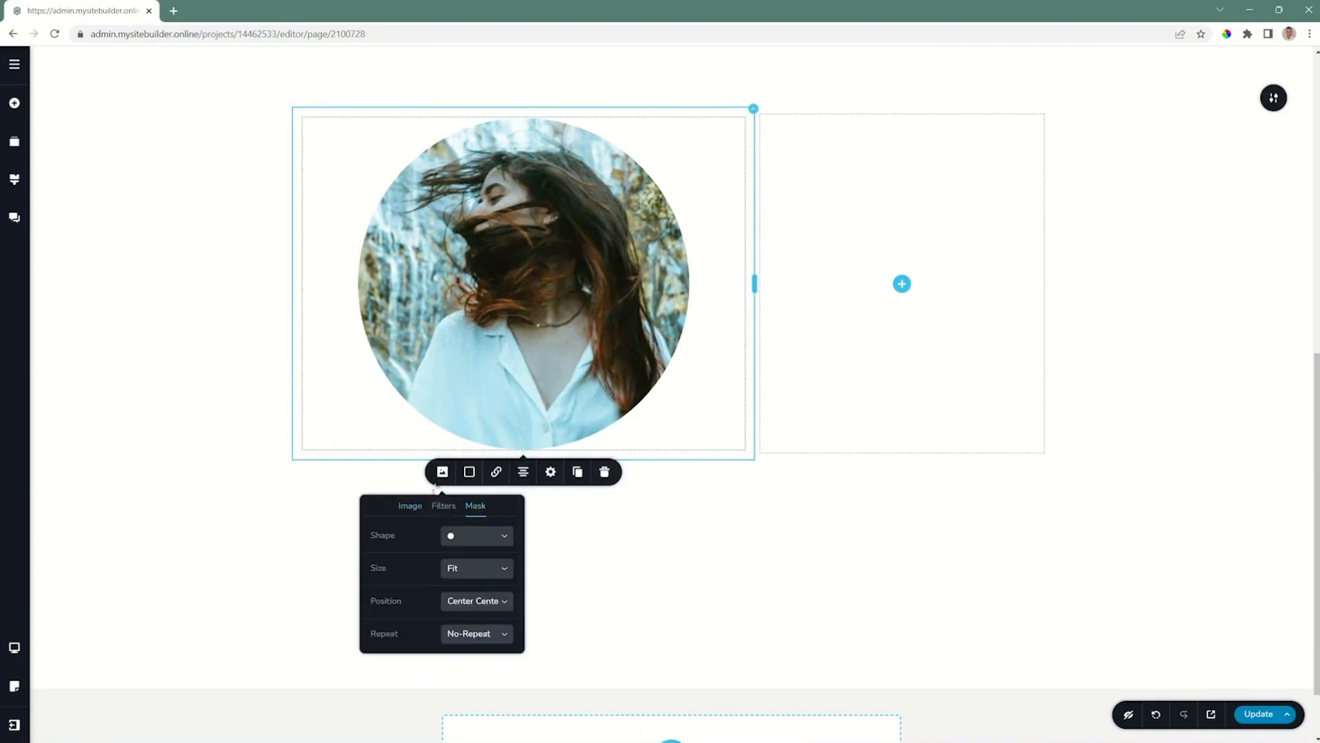
Try the mask positions Center Left and Center Right, and return to Center Center.
left_click(454, 608)
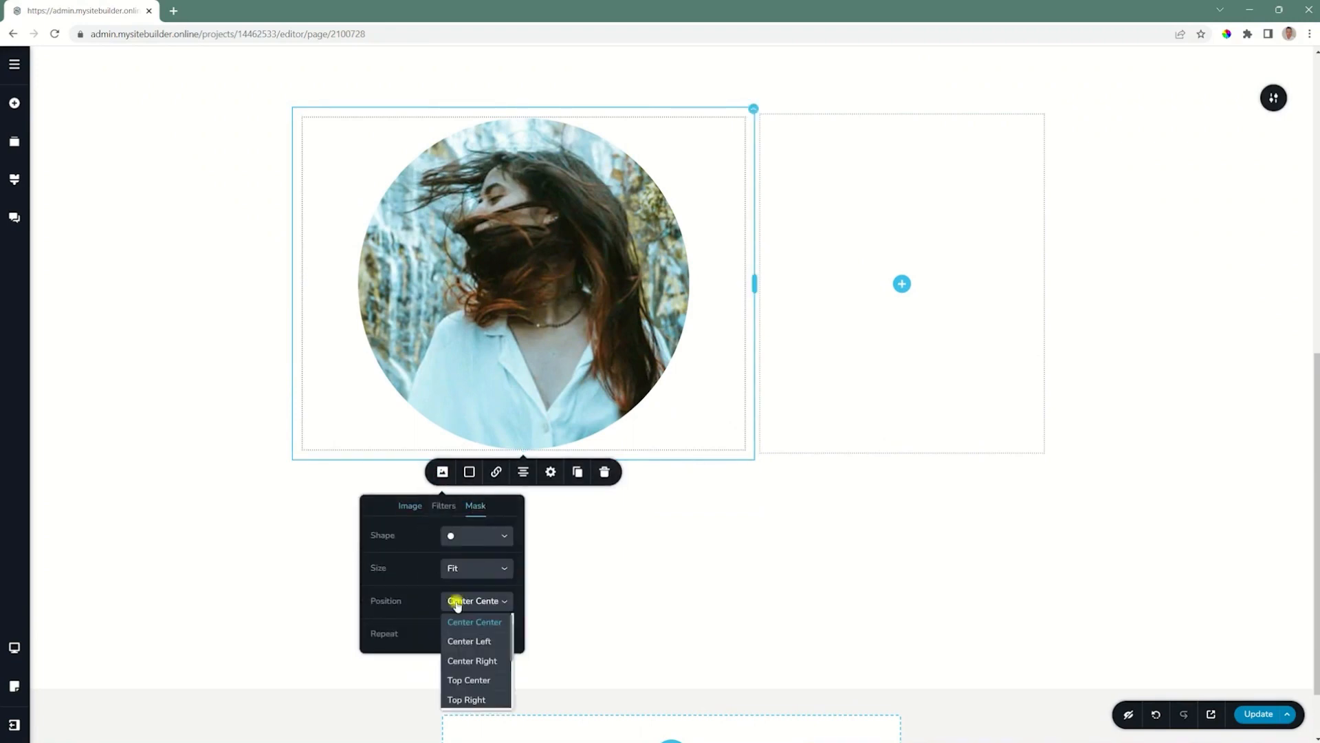
left_click(466, 638)
left_click(472, 601)
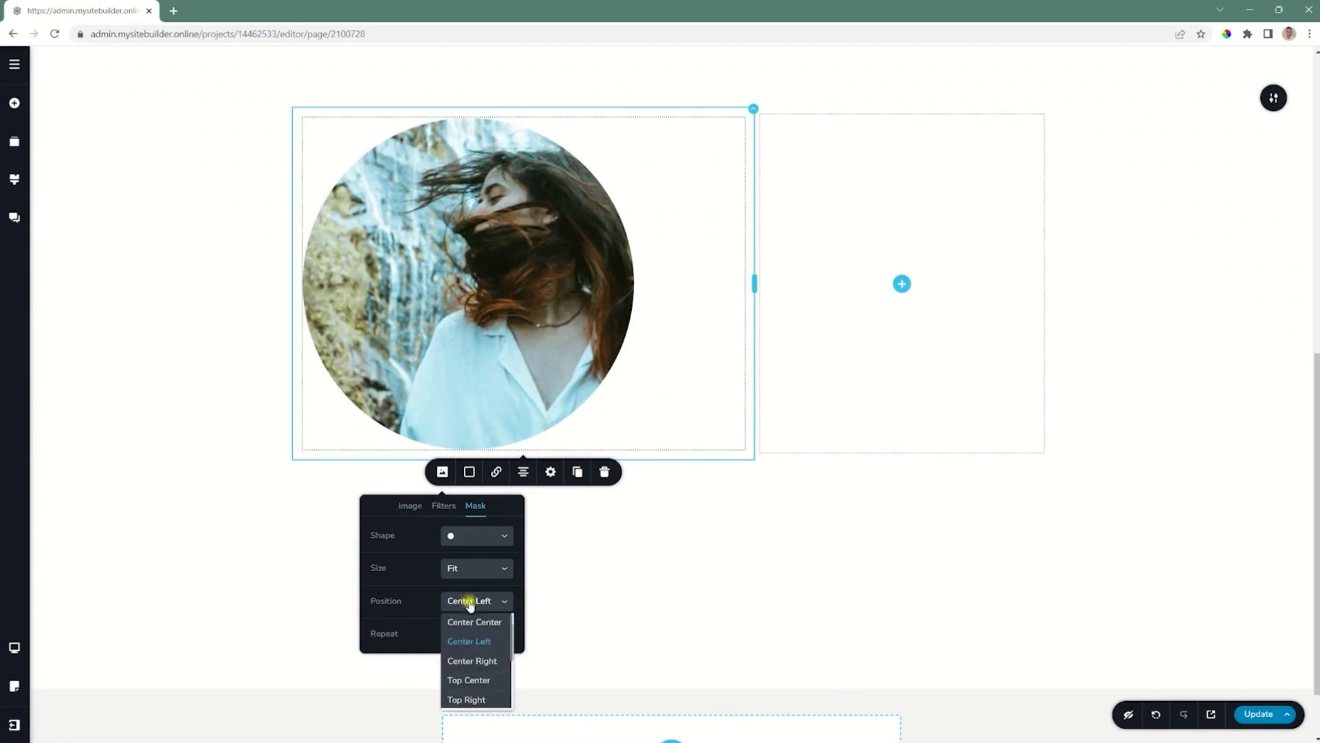
left_click(472, 656)
left_click(472, 602)
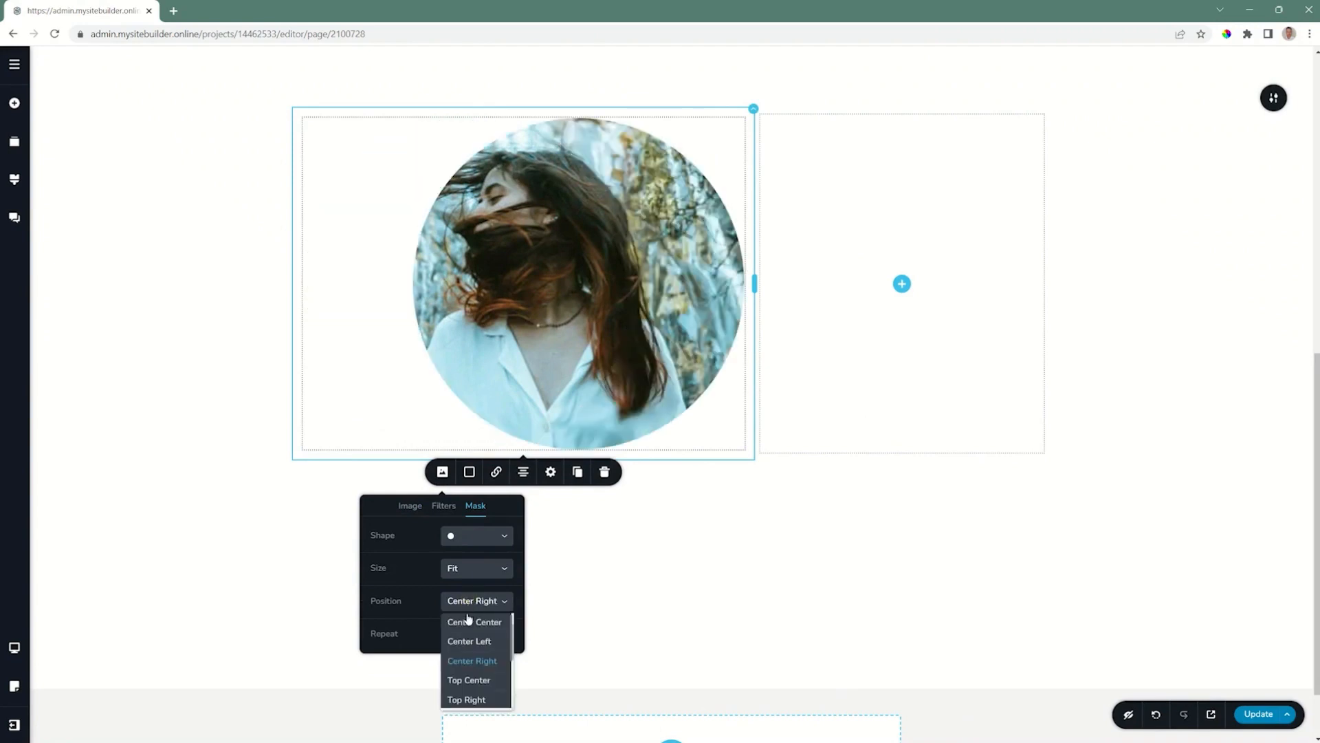
left_click(469, 620)
Try the mask's Repeat option and set it back to No-Repeat.
left_click(479, 640)
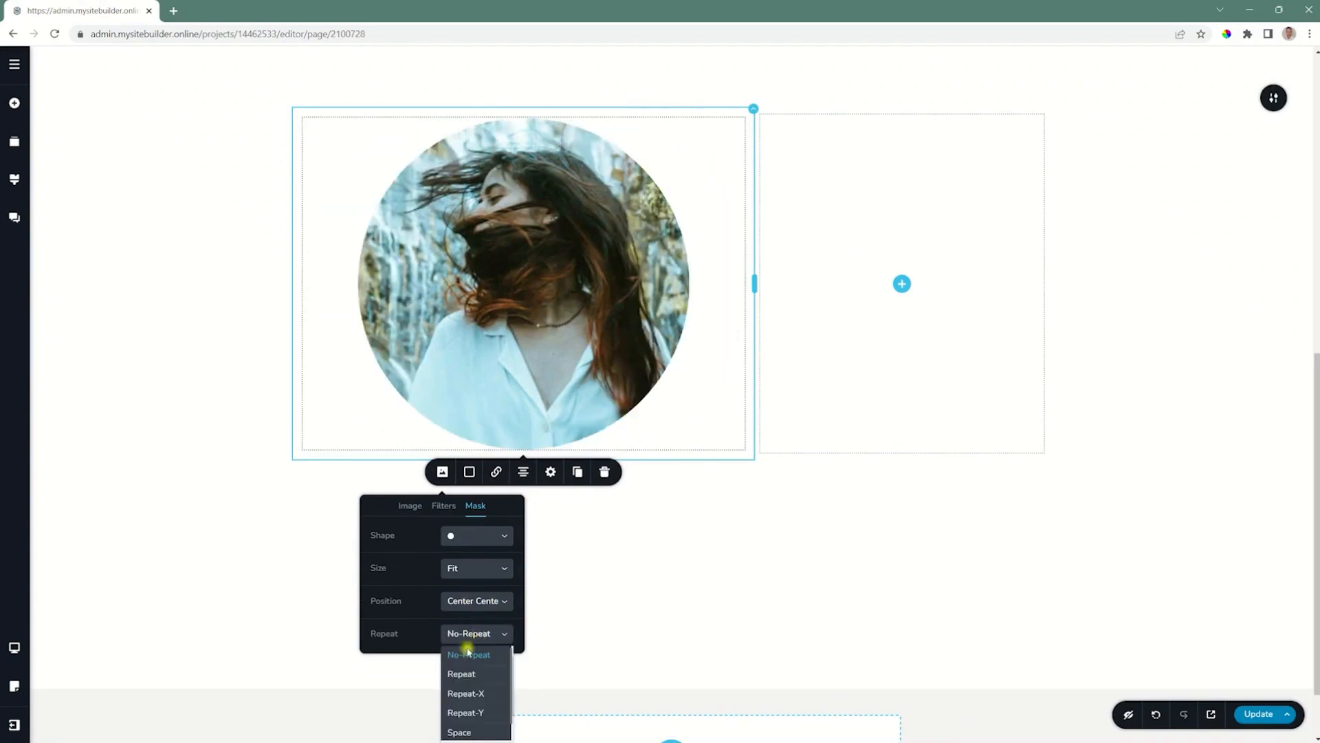
left_click(465, 671)
left_click(471, 647)
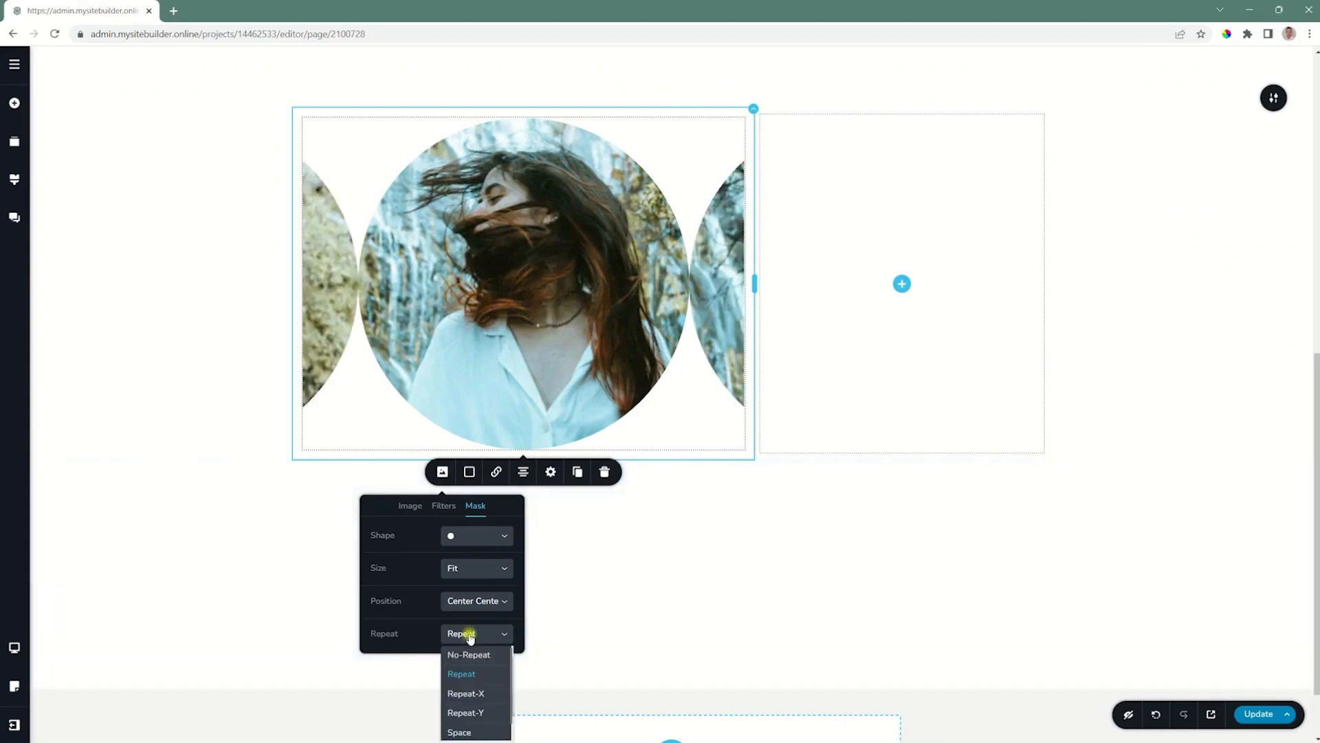
left_click(470, 653)
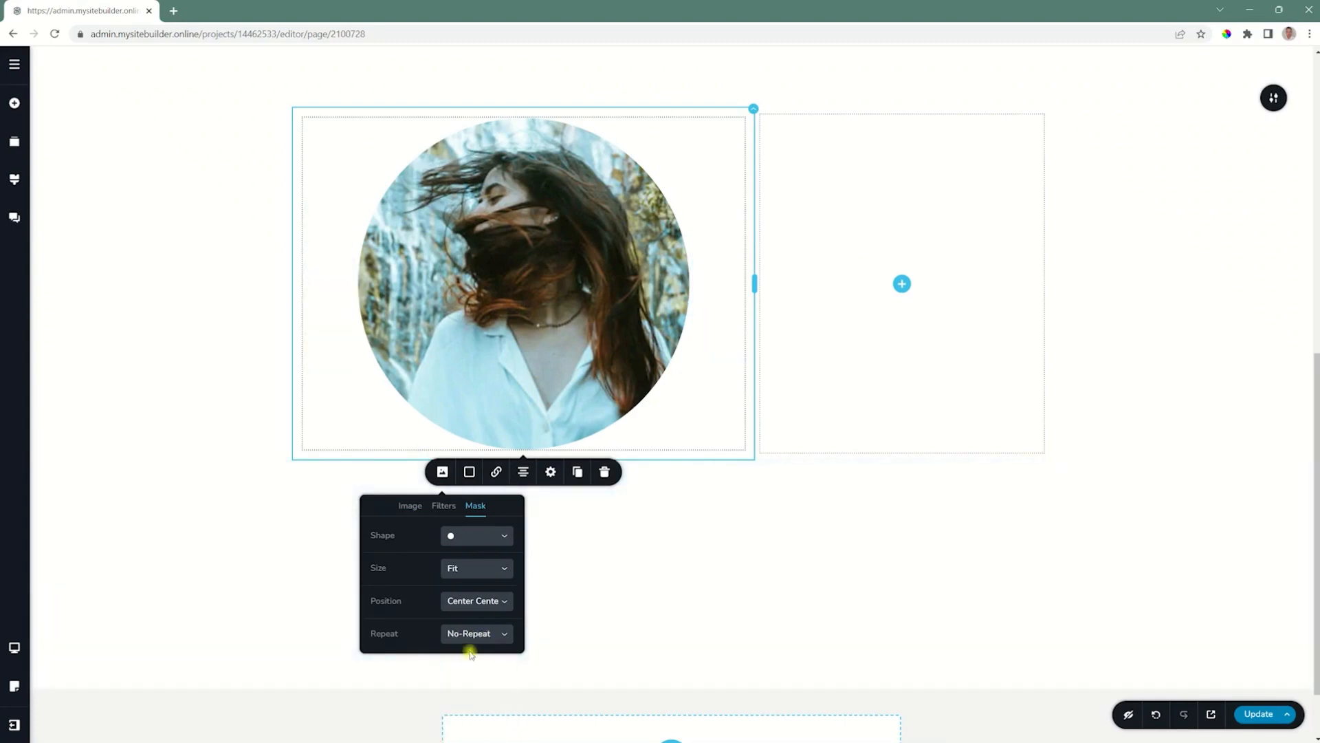
Try the heptagon mask shape on the photo and switch the shape to Custom.
left_click(475, 536)
left_click(463, 592)
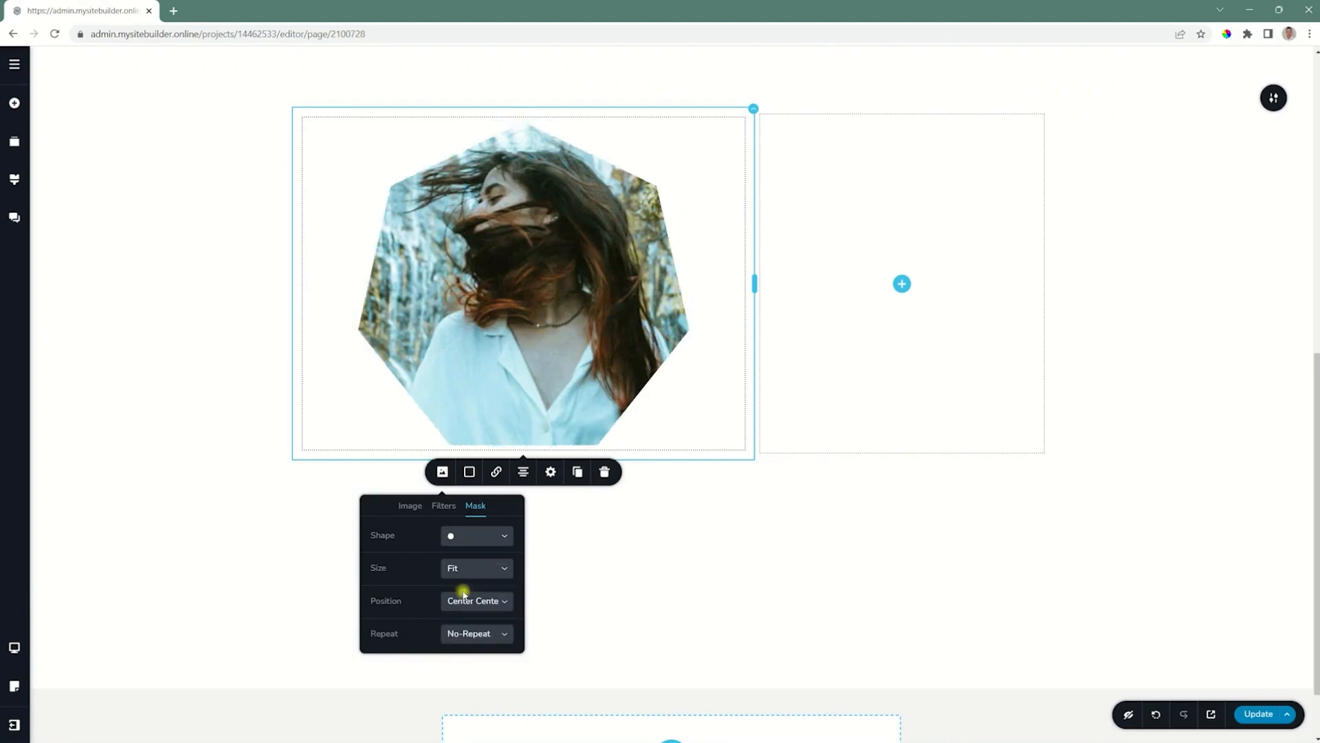
left_click(475, 536)
left_click(471, 589)
mouse_move(403, 590)
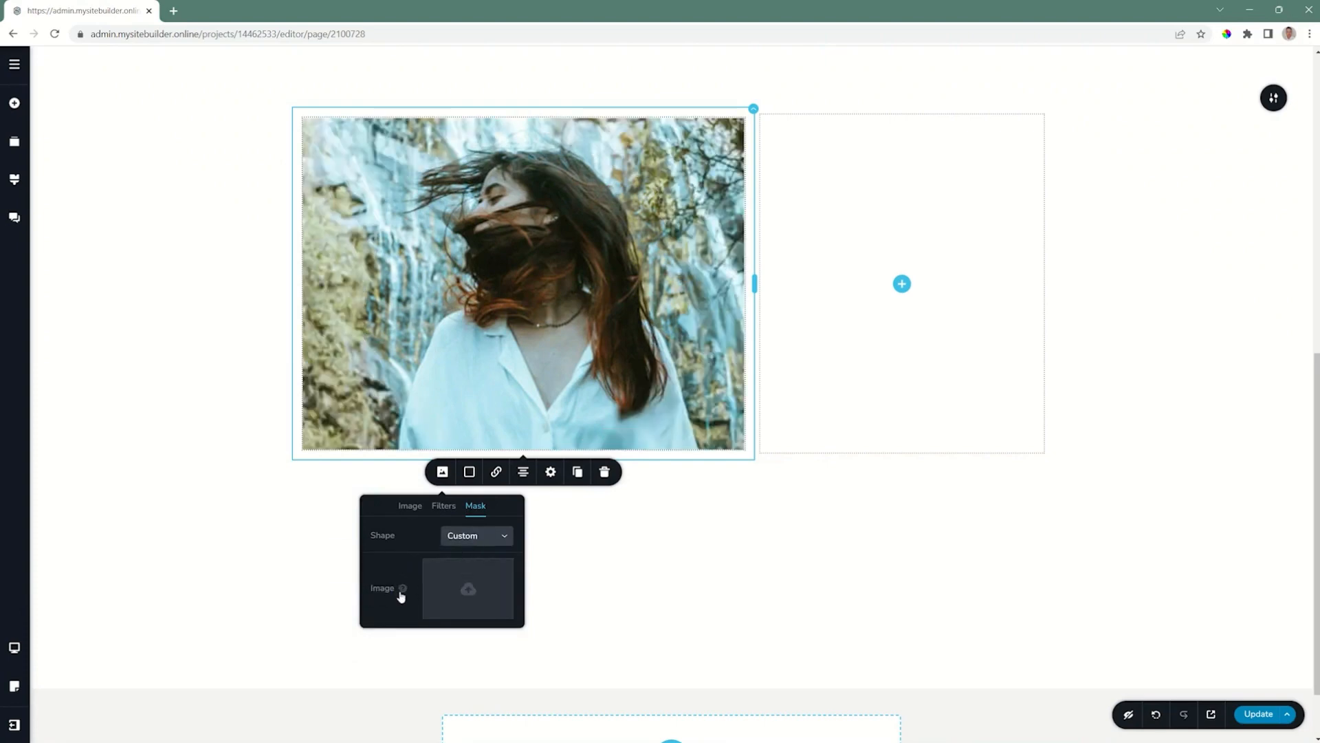
Load the cat picture as the custom mask image, then remove the mask from the photo.
left_click(471, 592)
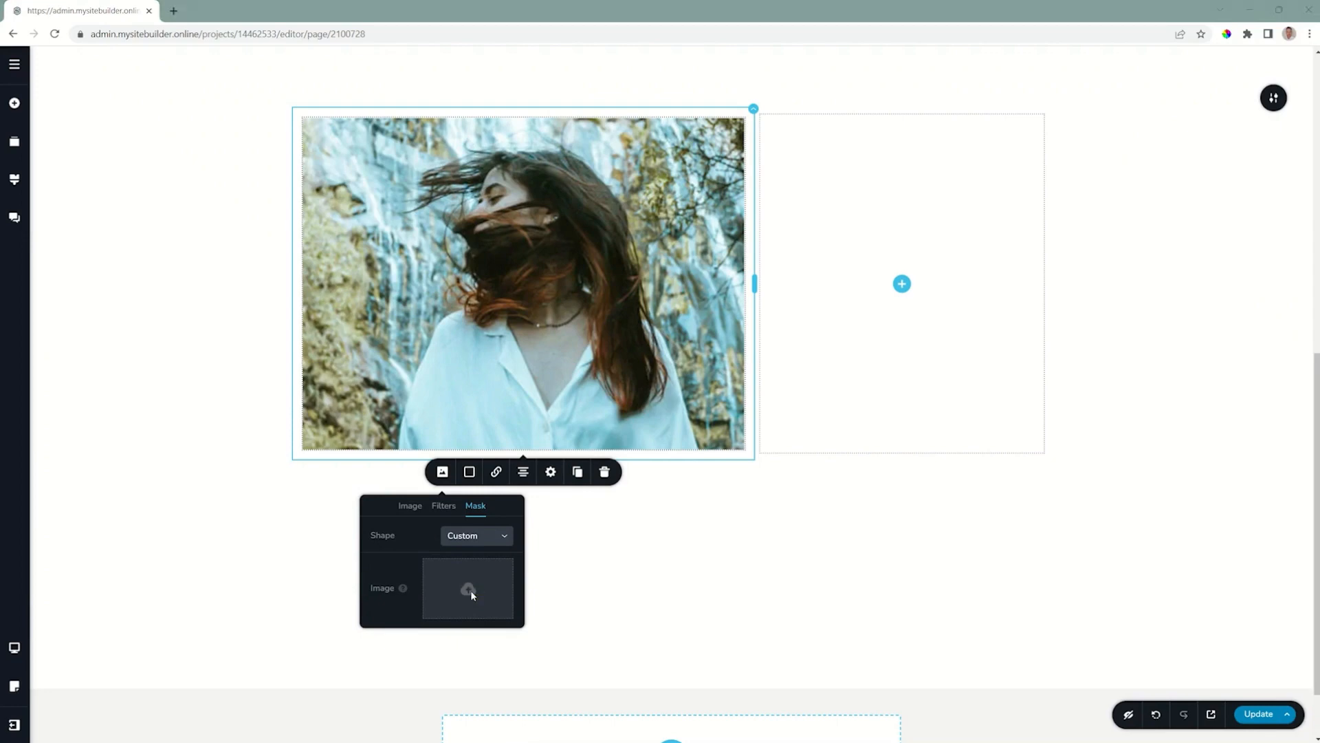
left_click(519, 268)
left_click(460, 376)
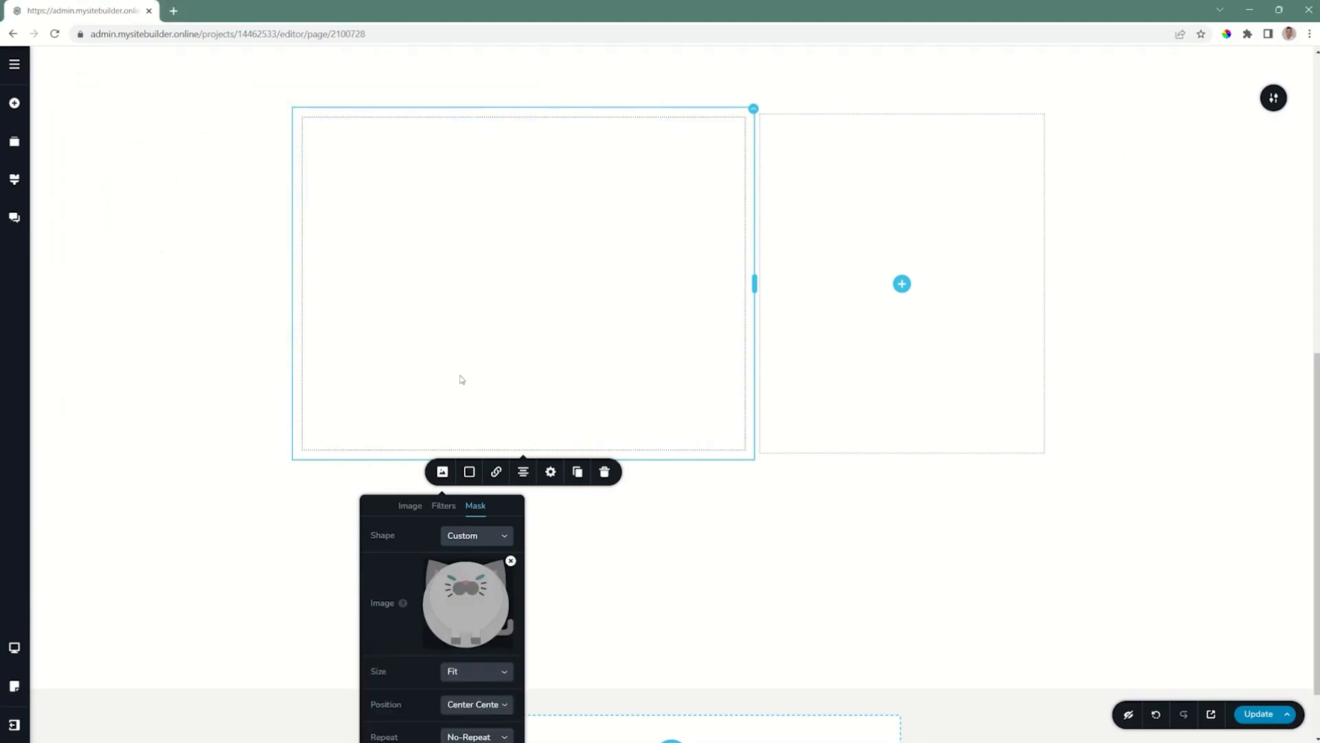
left_click(507, 534)
left_click(473, 558)
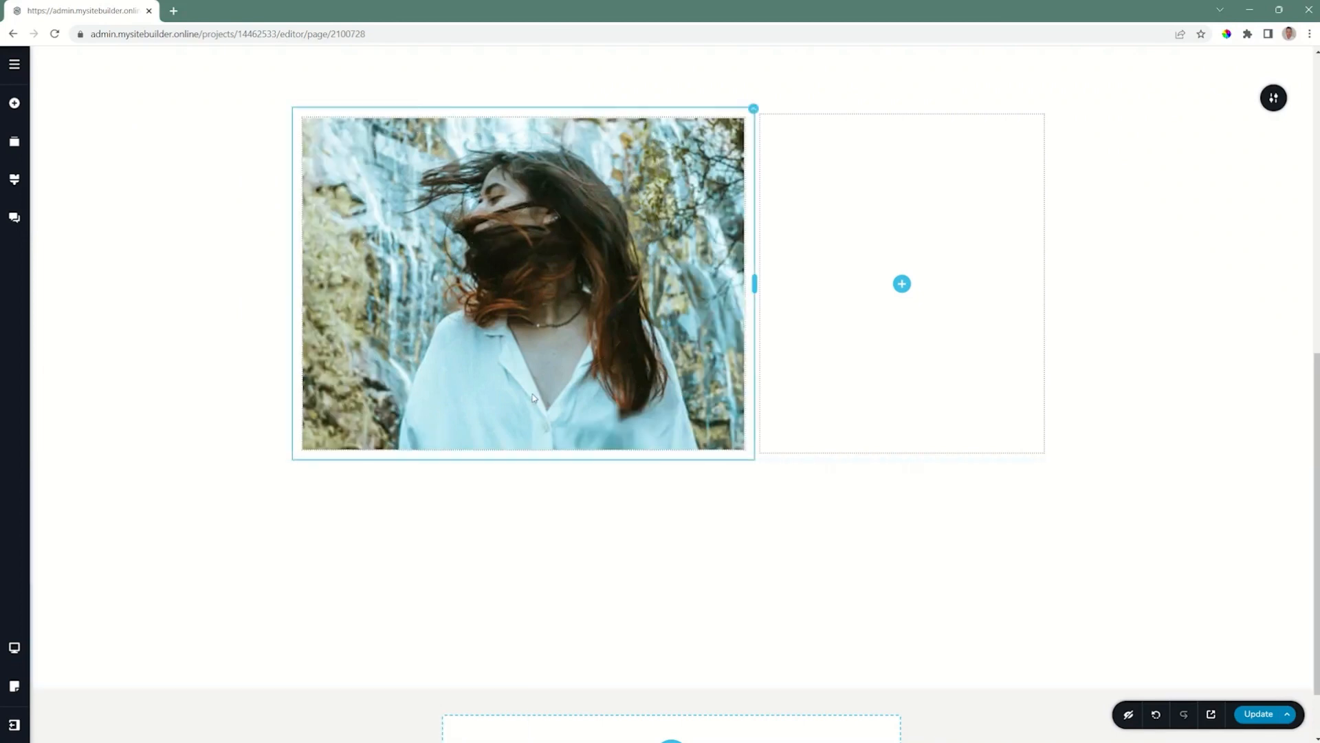
Add a solid pink #f128bc overlay to the photo and set its opacity to 39%.
left_click(534, 393)
left_click(471, 473)
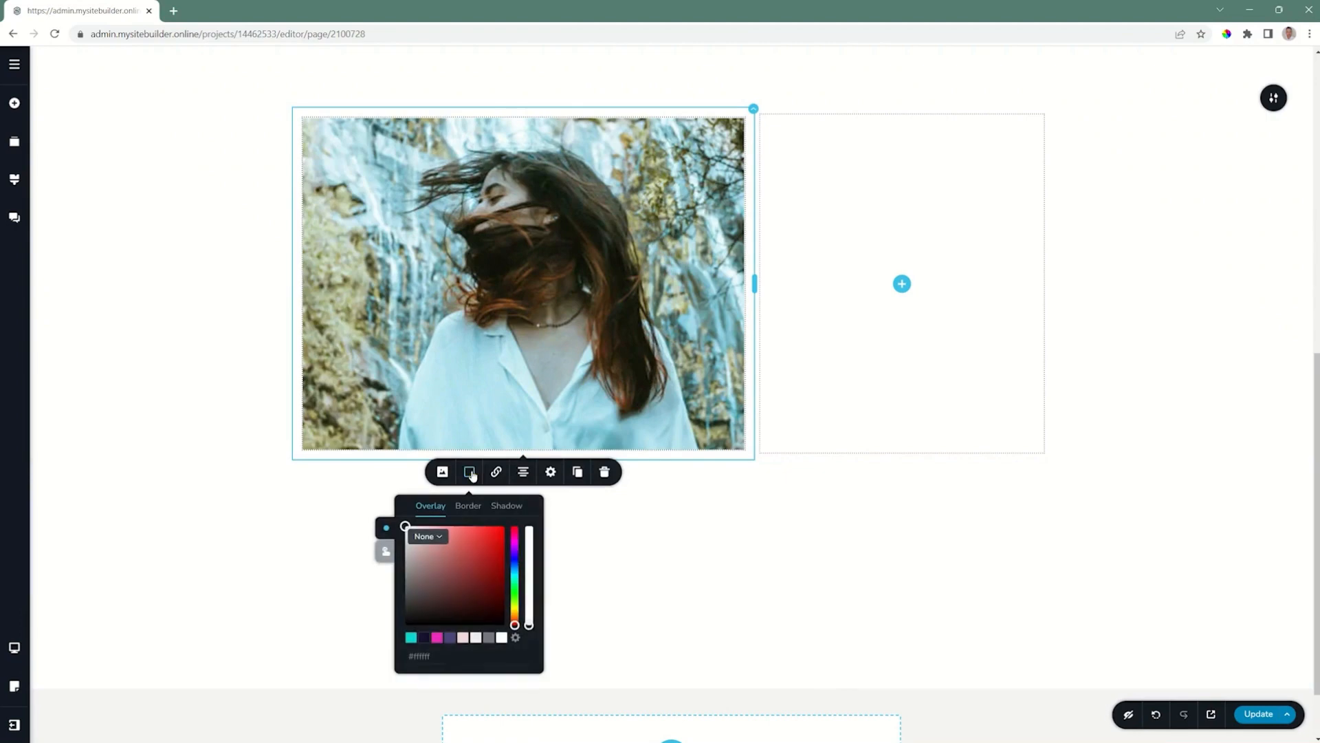
left_click(437, 638)
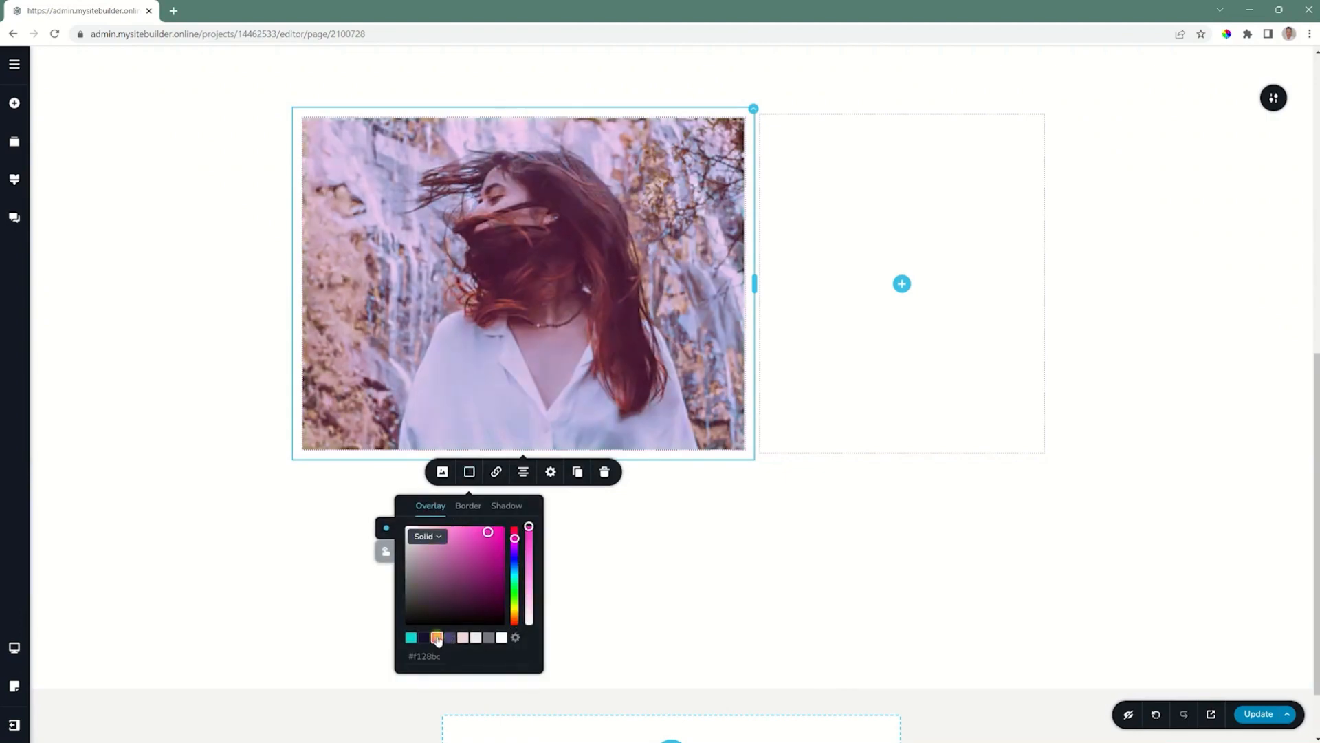
left_click_drag(529, 624, 529, 586)
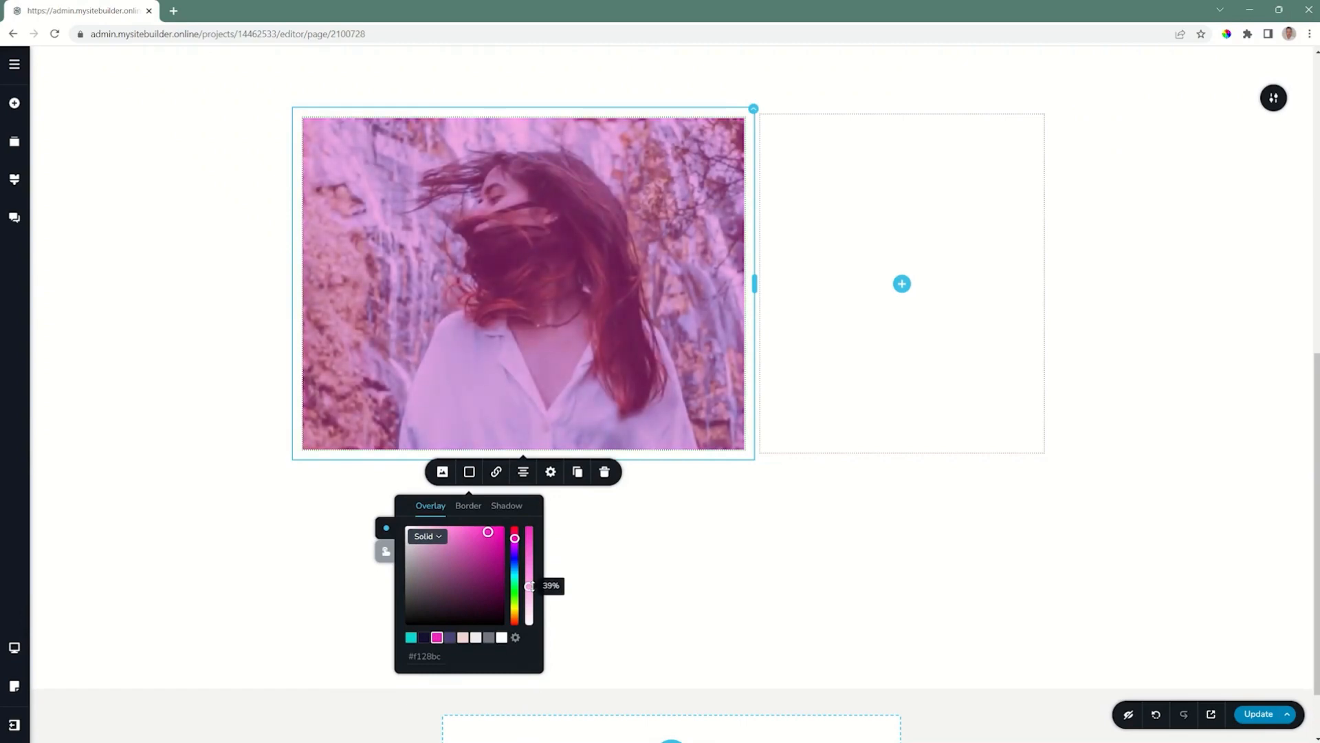
Change the overlay to a gradient, set its end colour to white #FFFFFF and lower that colour's opacity.
left_click(426, 536)
left_click(430, 585)
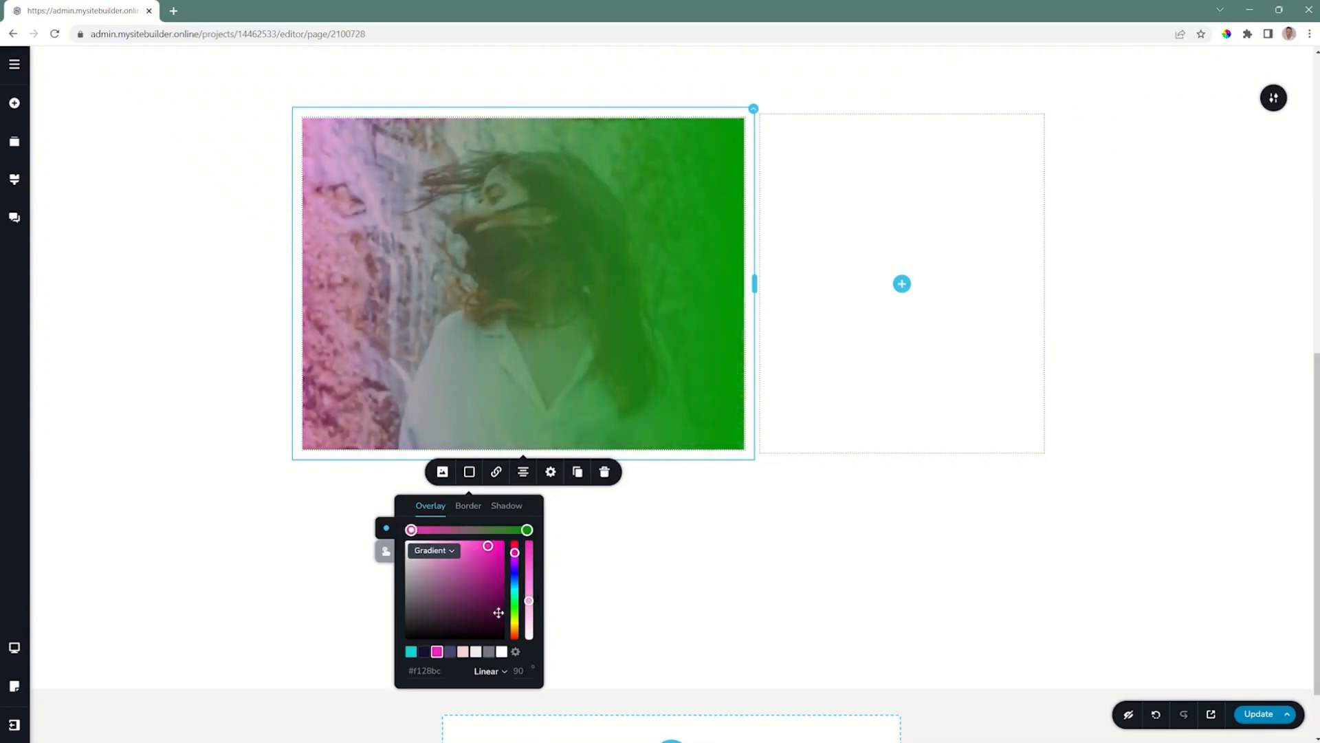
left_click(526, 530)
left_click(501, 651)
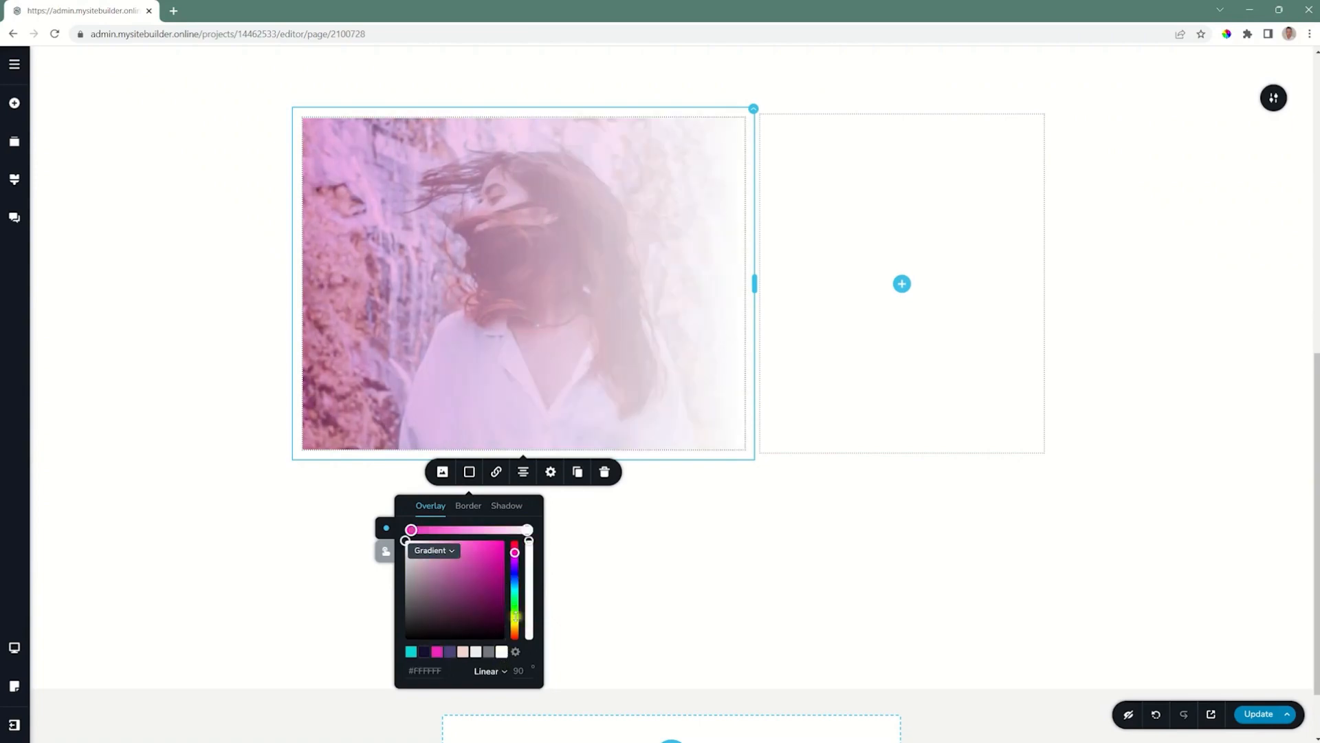
left_click_drag(529, 541, 528, 579)
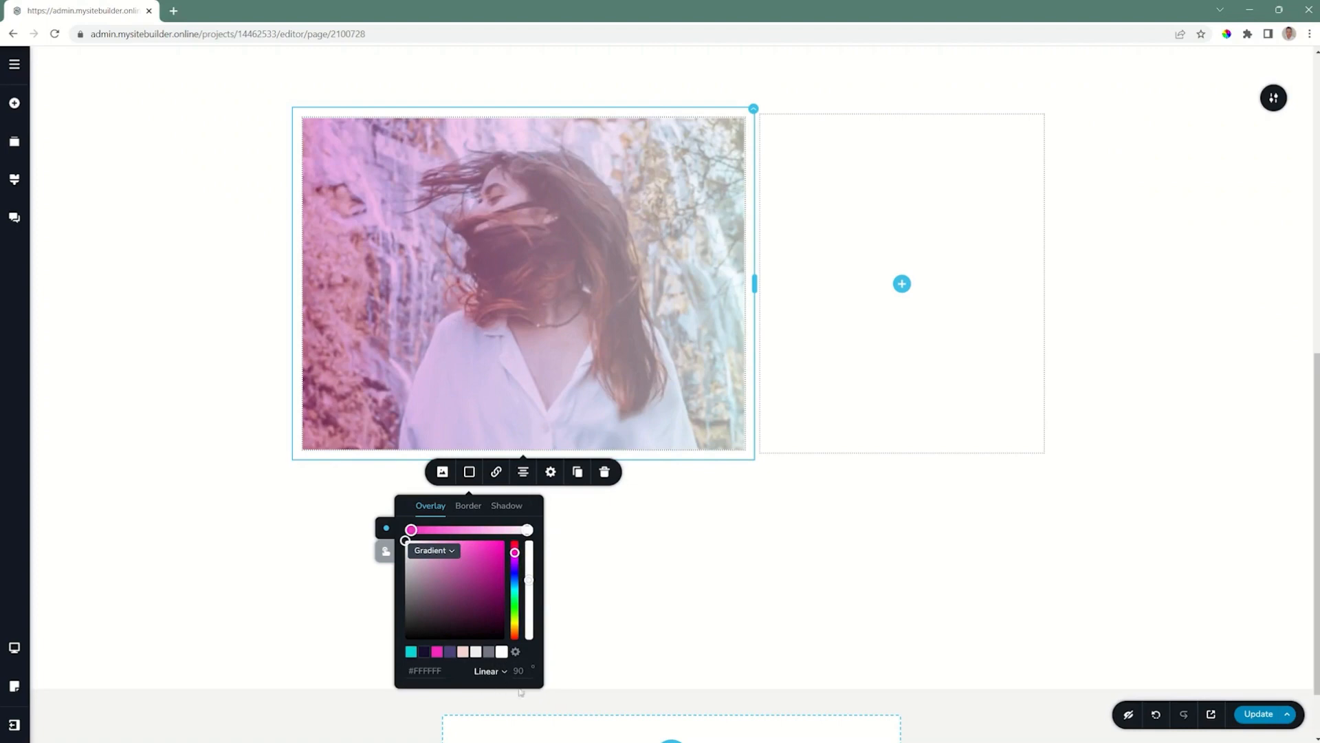
Try the Radial gradient type for the overlay, return to Linear and set the angle to 135°.
left_click(493, 672)
left_click(491, 701)
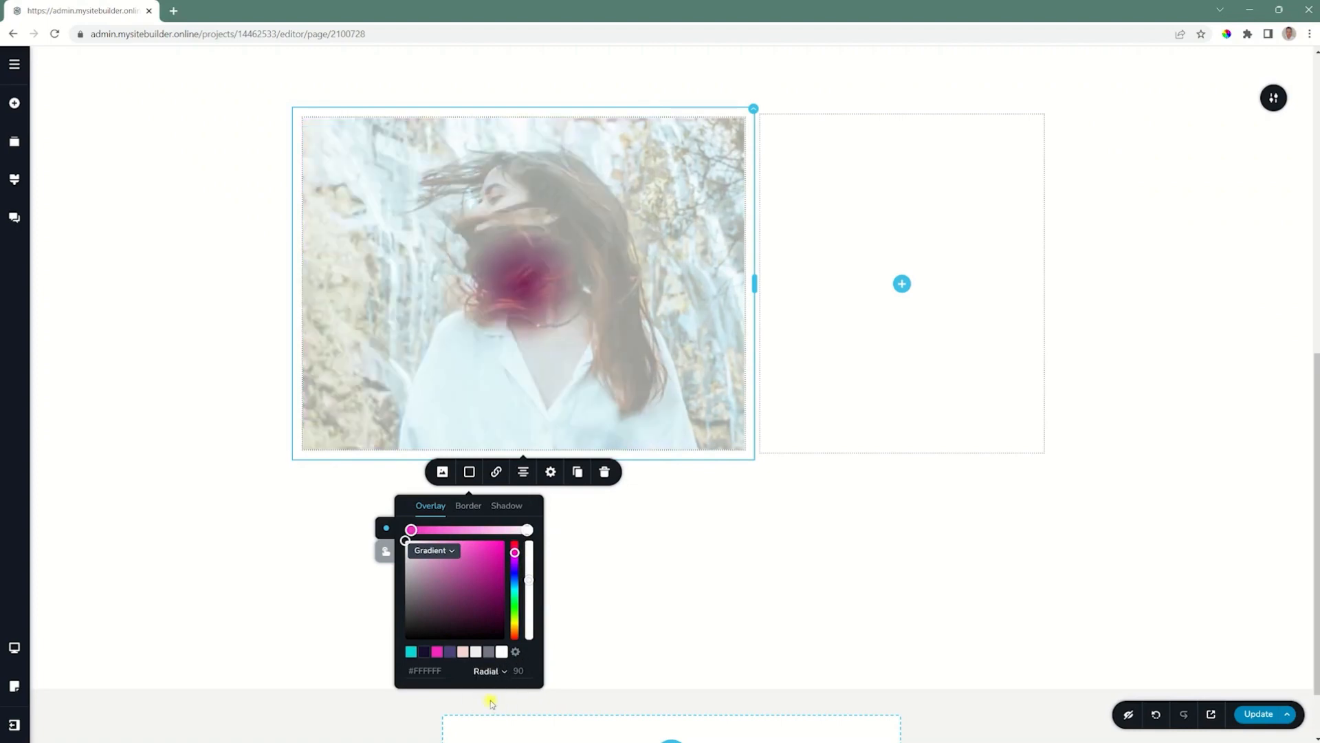
left_click(493, 672)
left_click(488, 688)
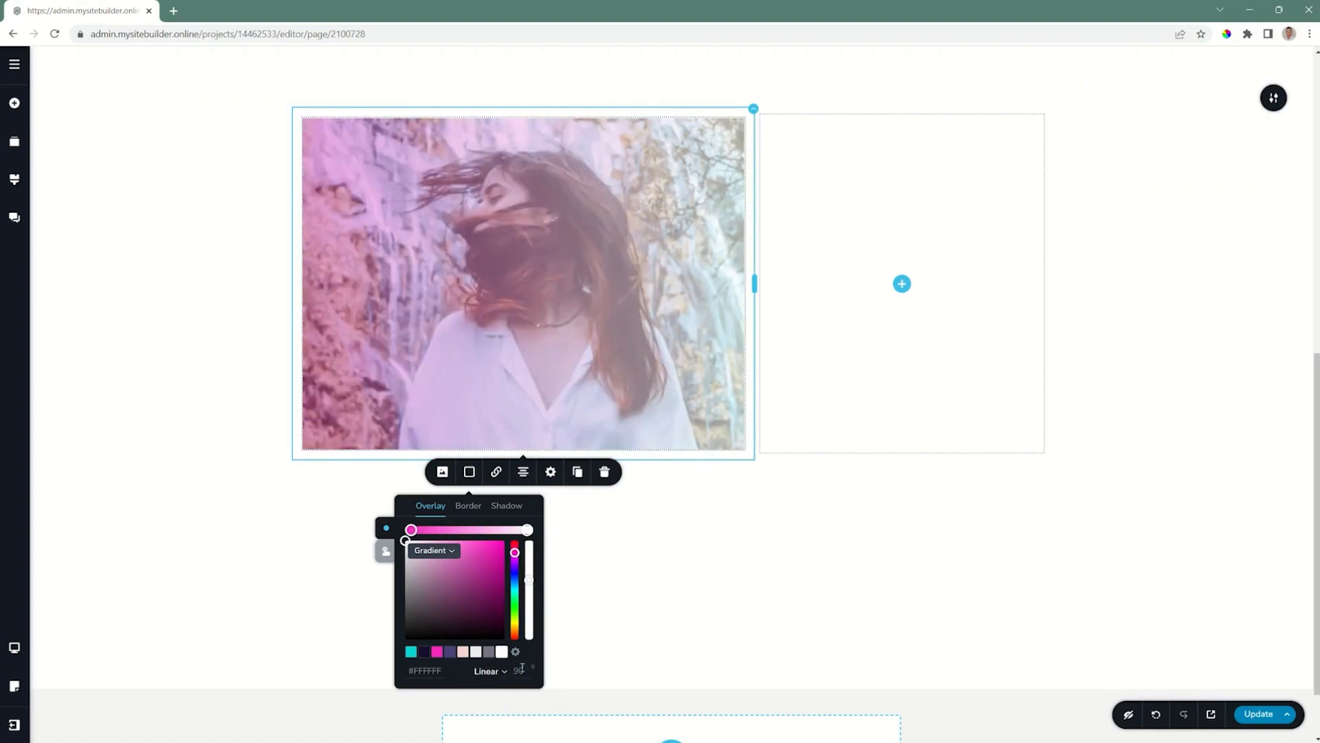
left_click(517, 669)
double_click(518, 669)
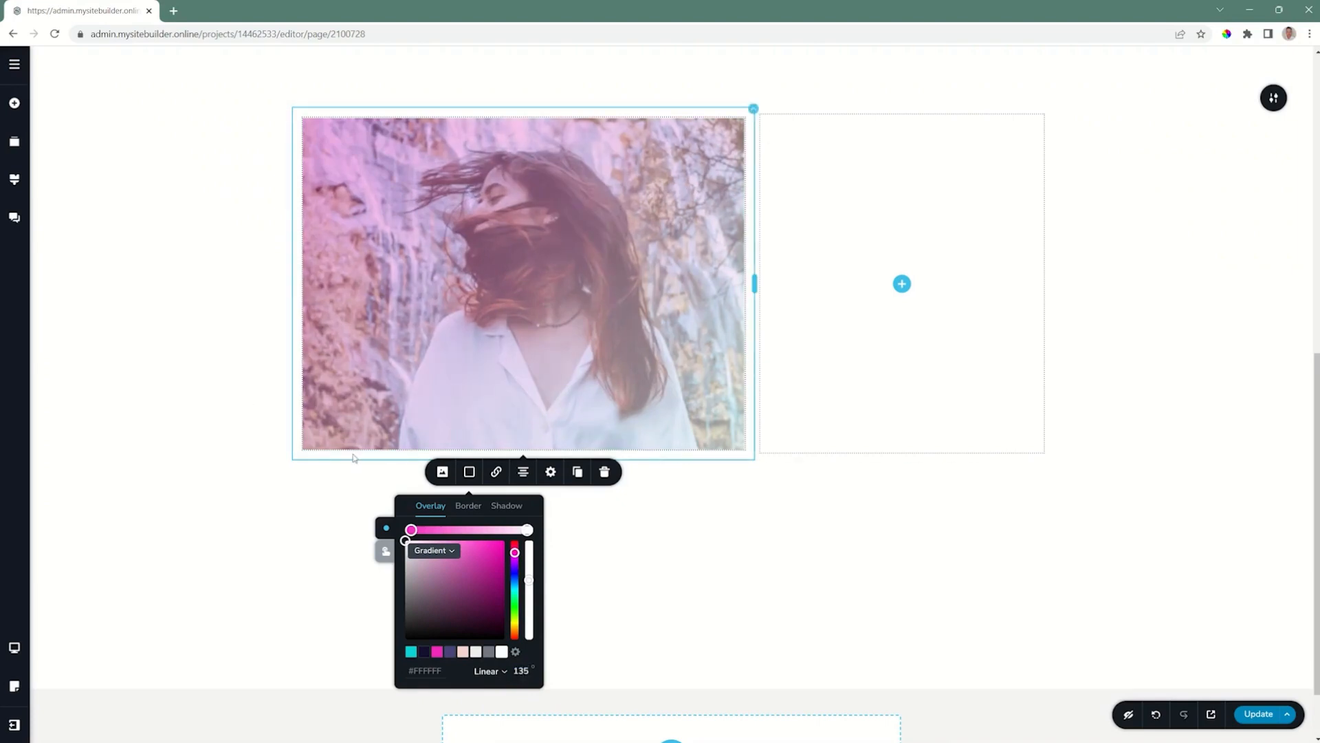
Set the photo's overlay to None for the hover state, return to the normal state and close the overlay settings.
left_click(386, 553)
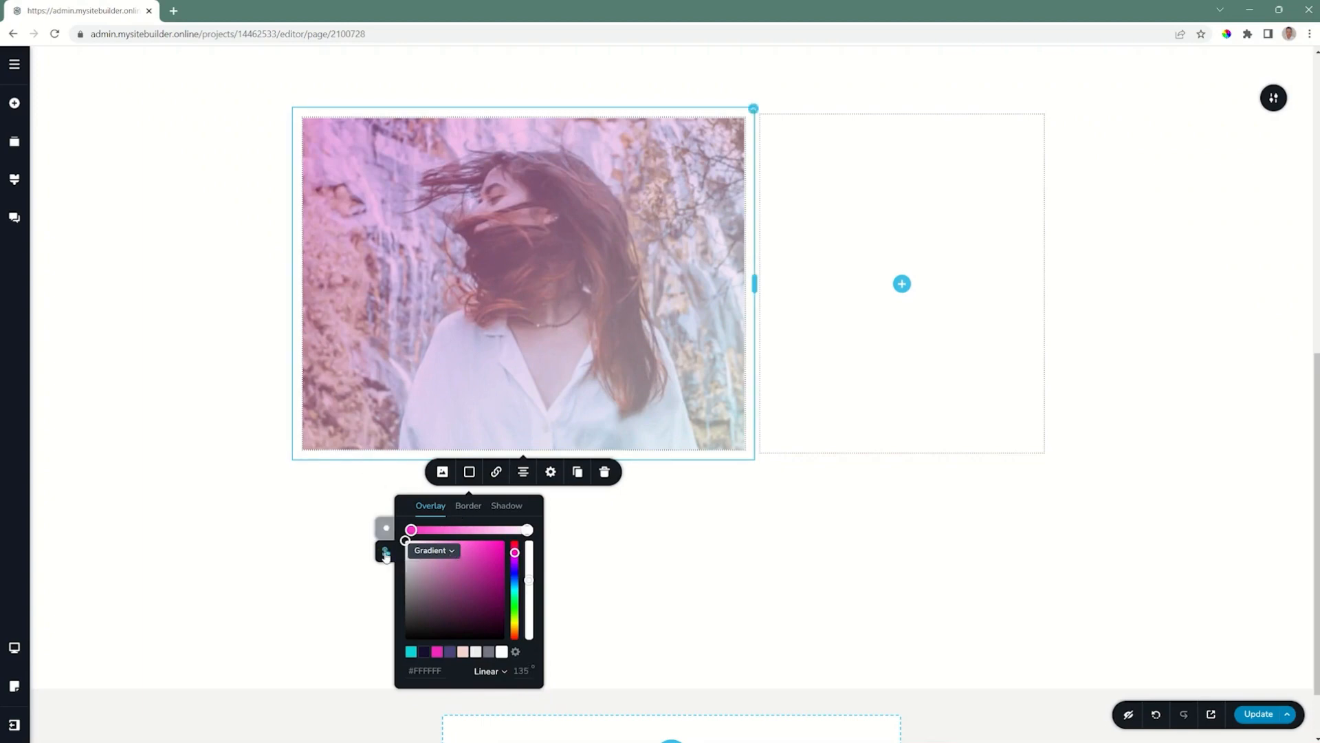
left_click(425, 554)
left_click(427, 566)
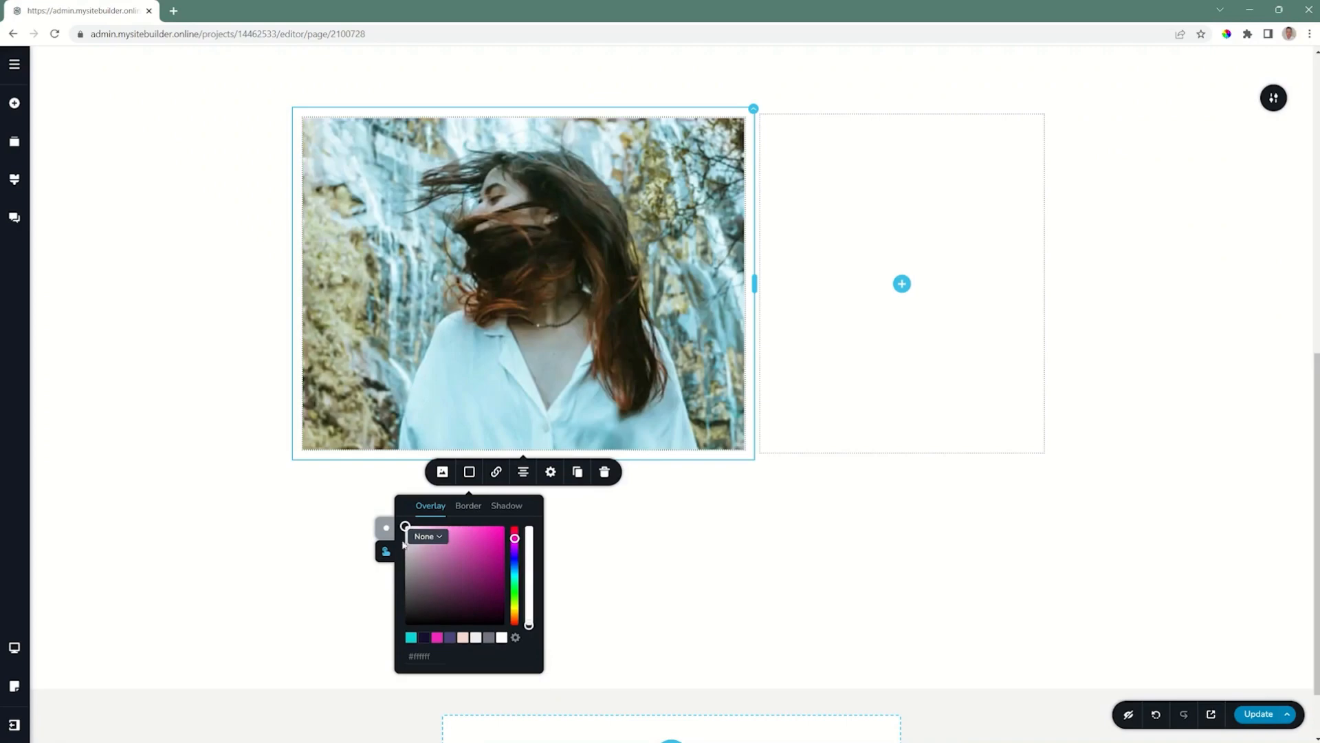
left_click(387, 531)
left_click(197, 510)
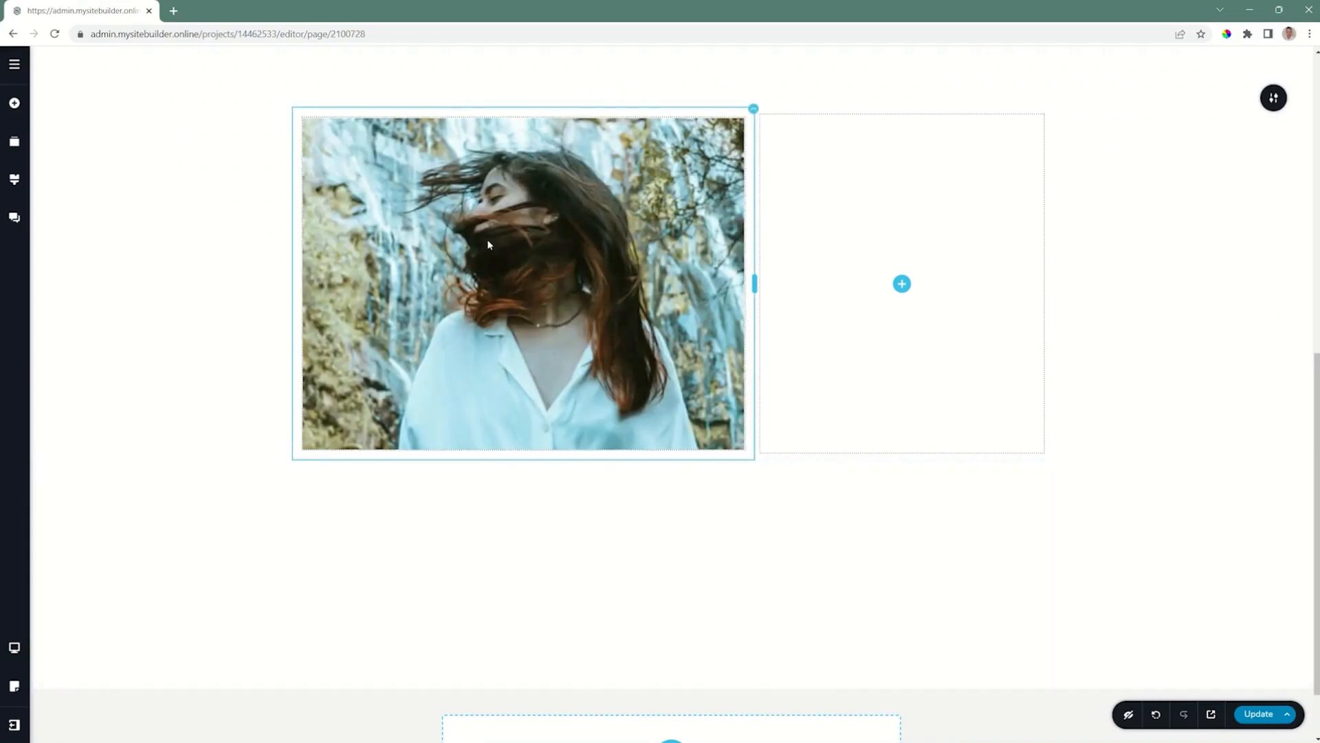
Add a solid pink border to the photo and set its size to 15.
left_click(488, 241)
left_click(469, 471)
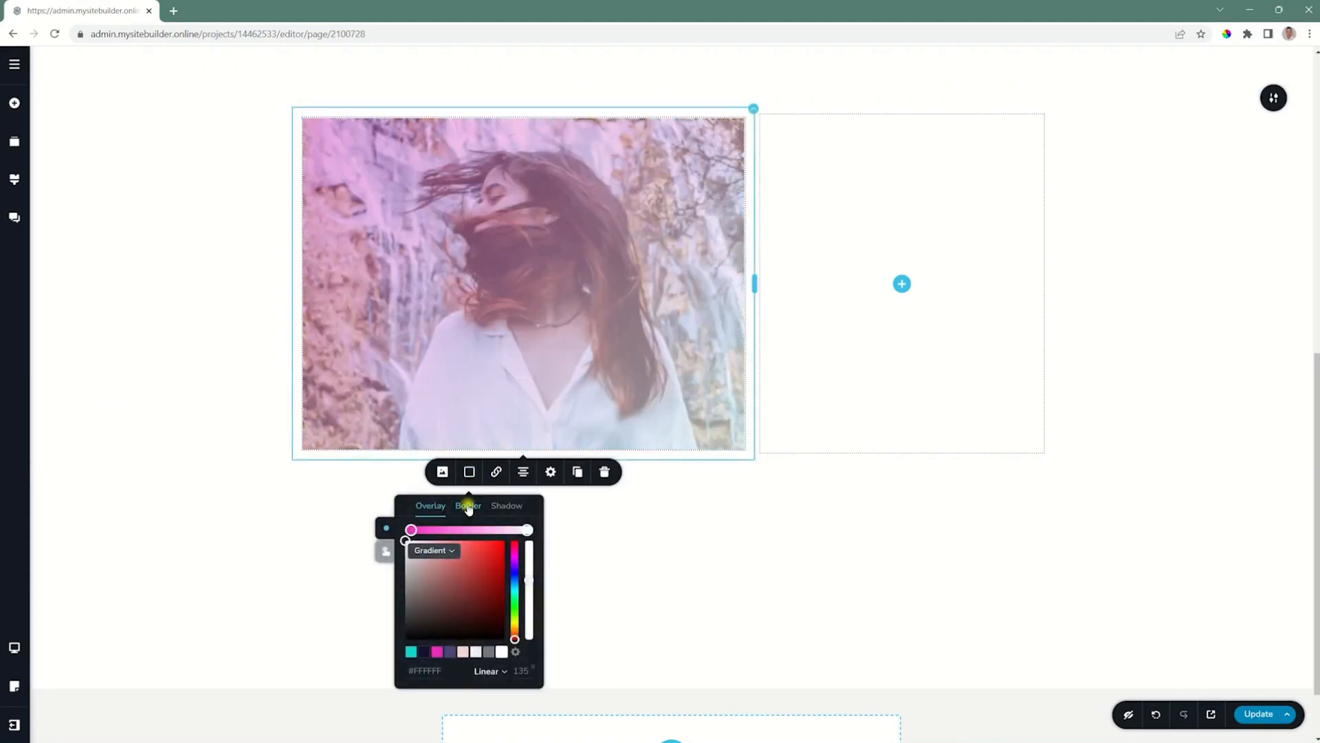
left_click(467, 509)
left_click(503, 638)
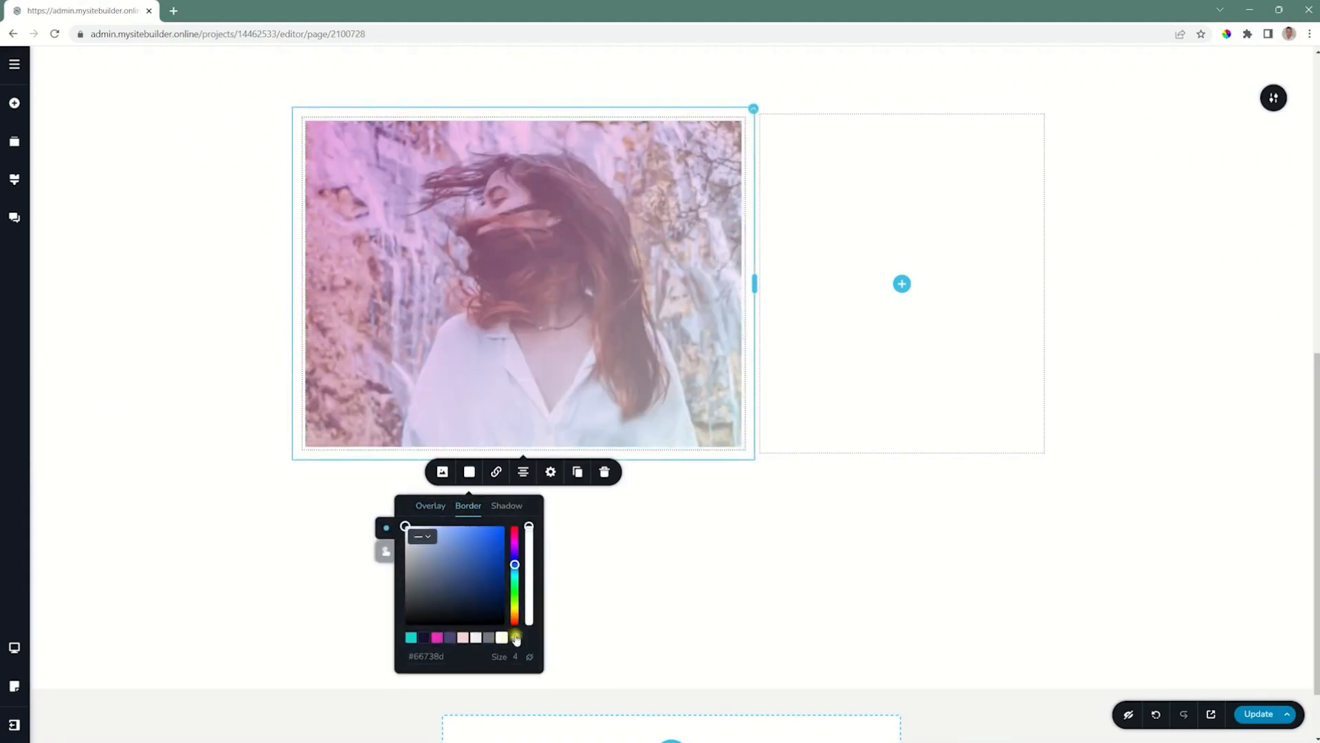
left_click(436, 637)
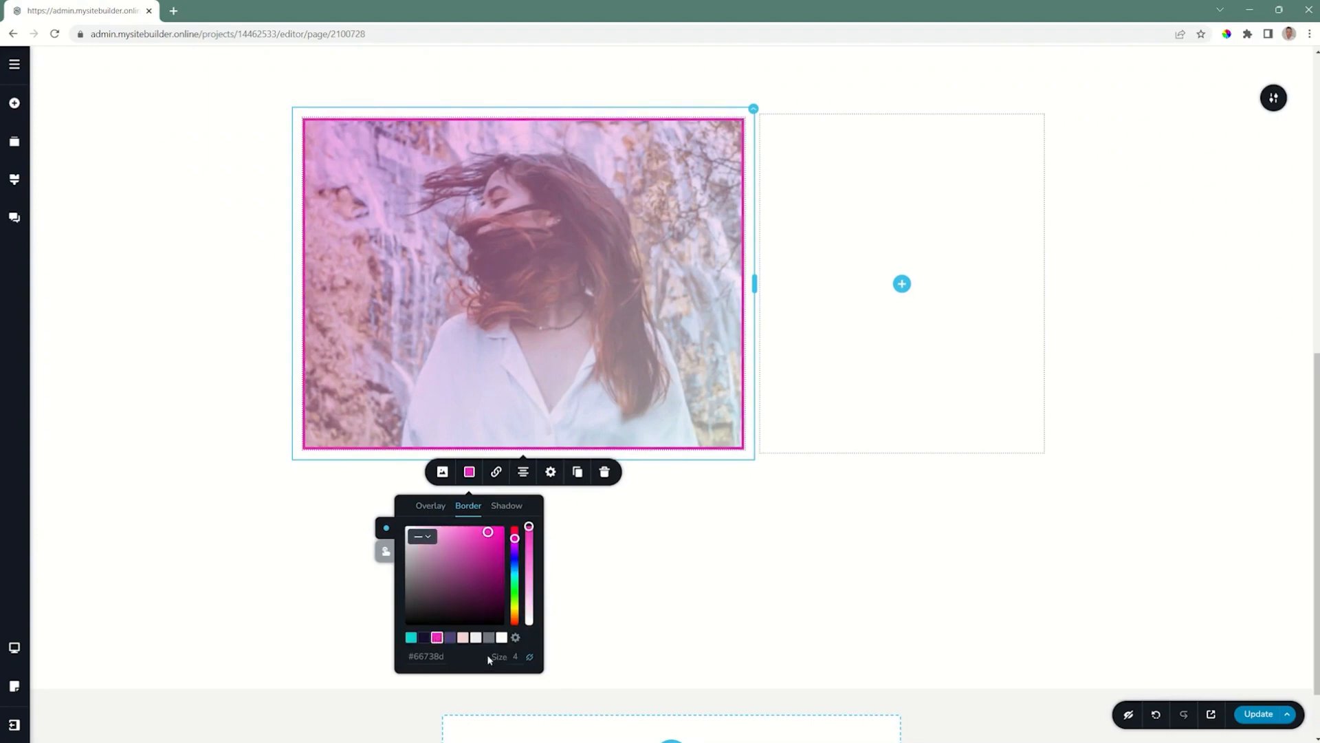
double_click(517, 657)
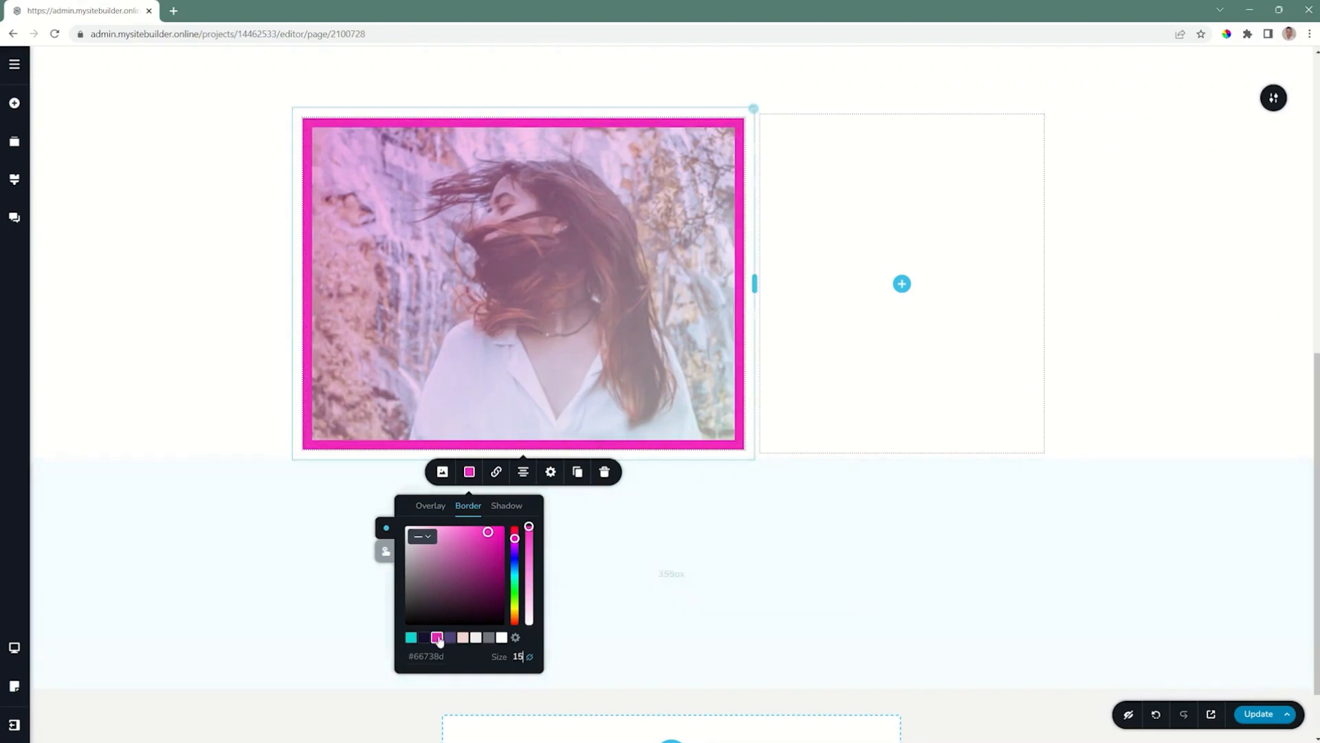
Unlink the photo's border sizes, set the top border to 5 and reduce the bottom border too.
left_click(530, 658)
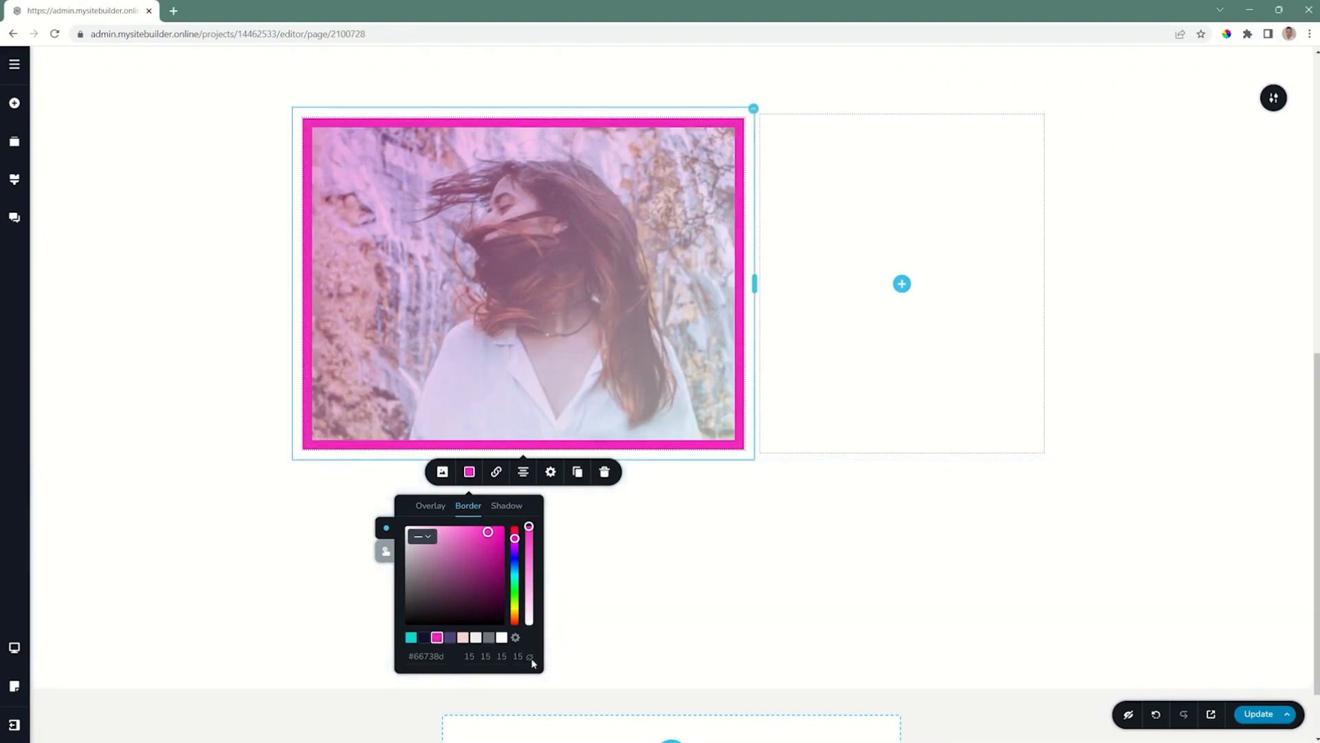
left_click(470, 658)
key("BackSpace")
left_click(501, 657)
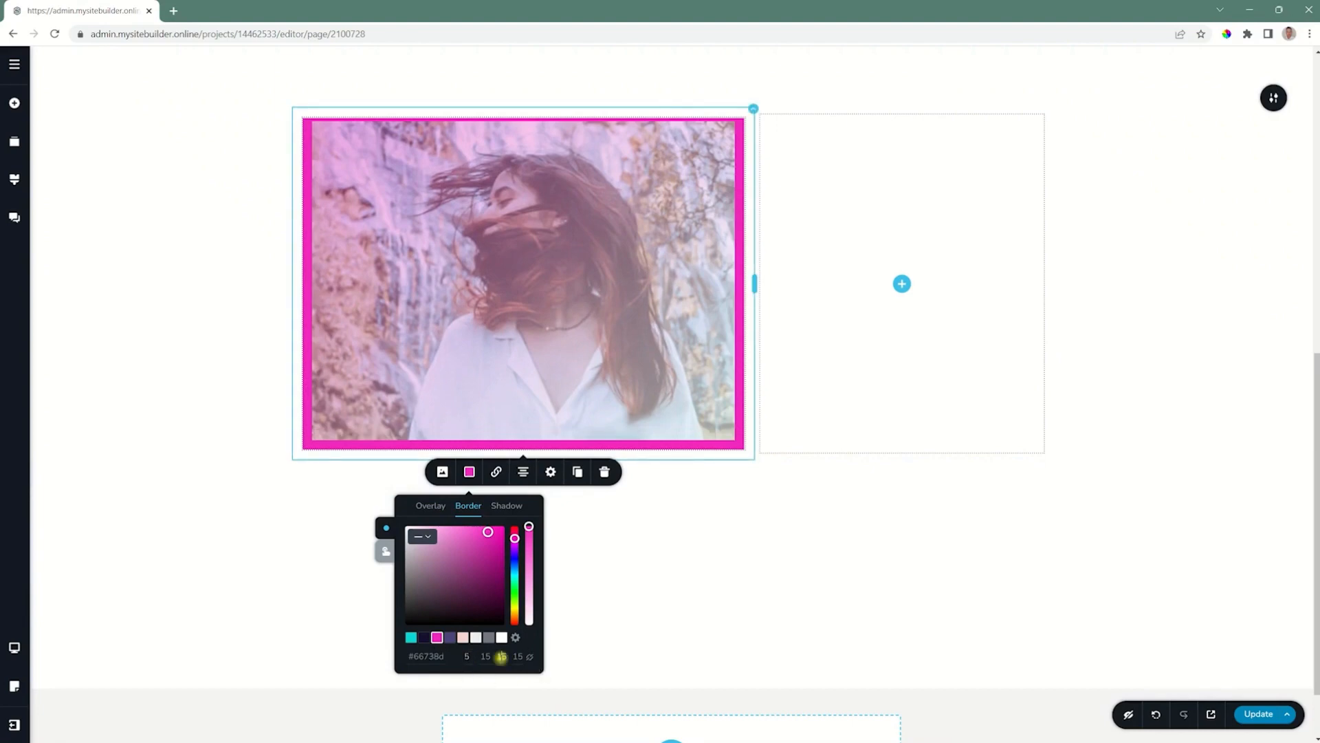
double_click(501, 657)
left_click(759, 565)
Examine the photo's link options for URL, Block, Popup and File.
left_click(584, 264)
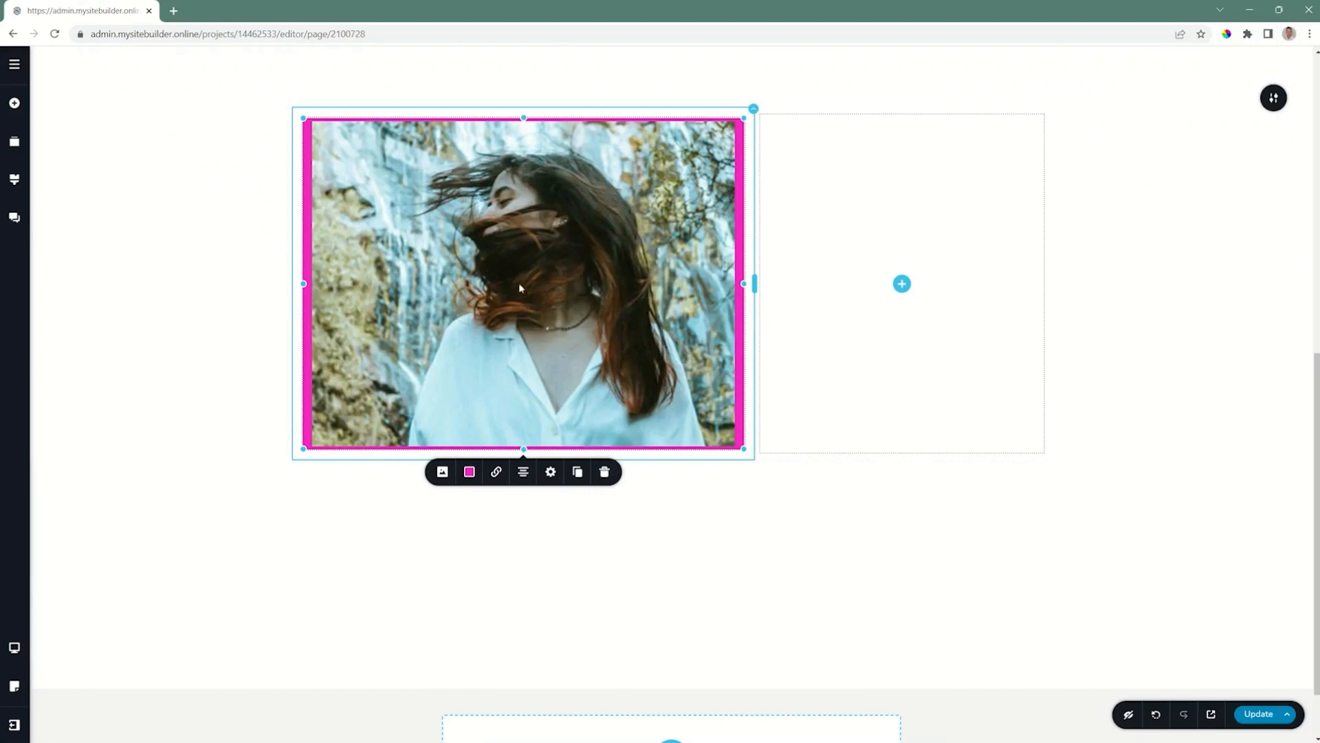
left_click(490, 473)
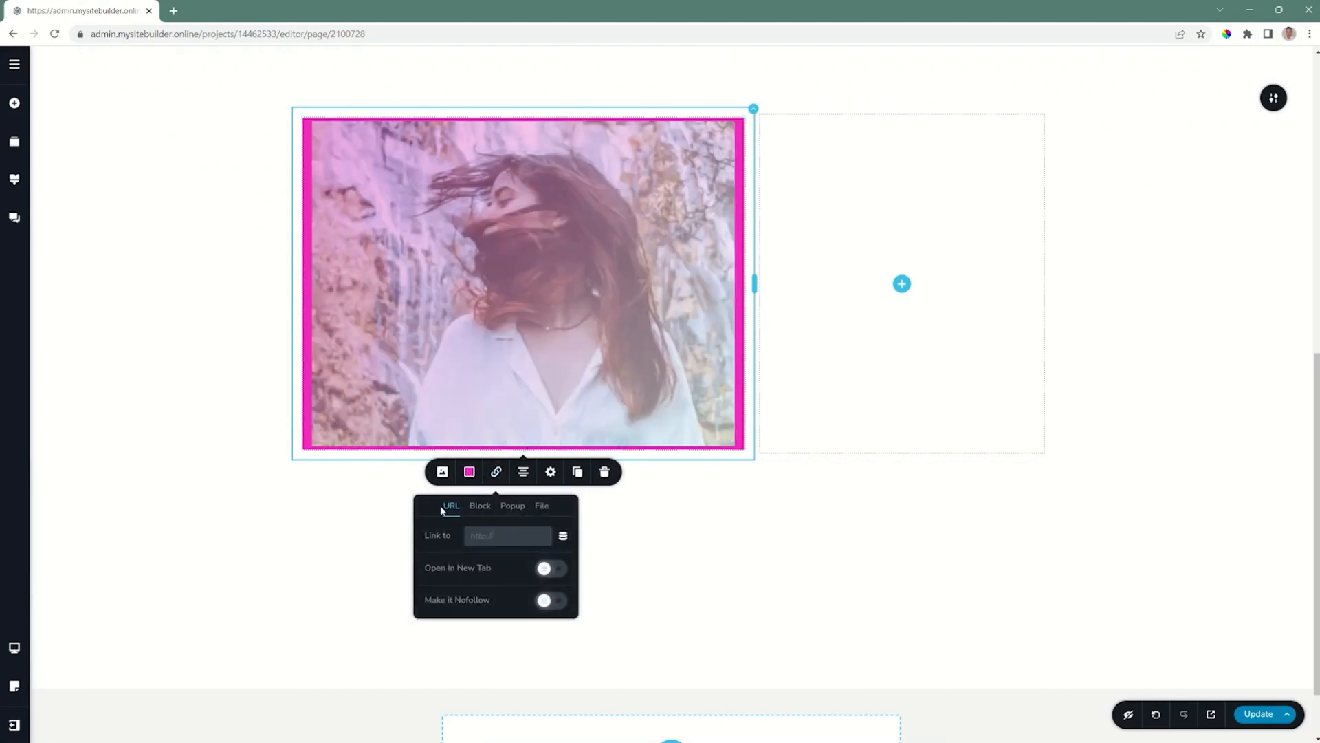
left_click(481, 507)
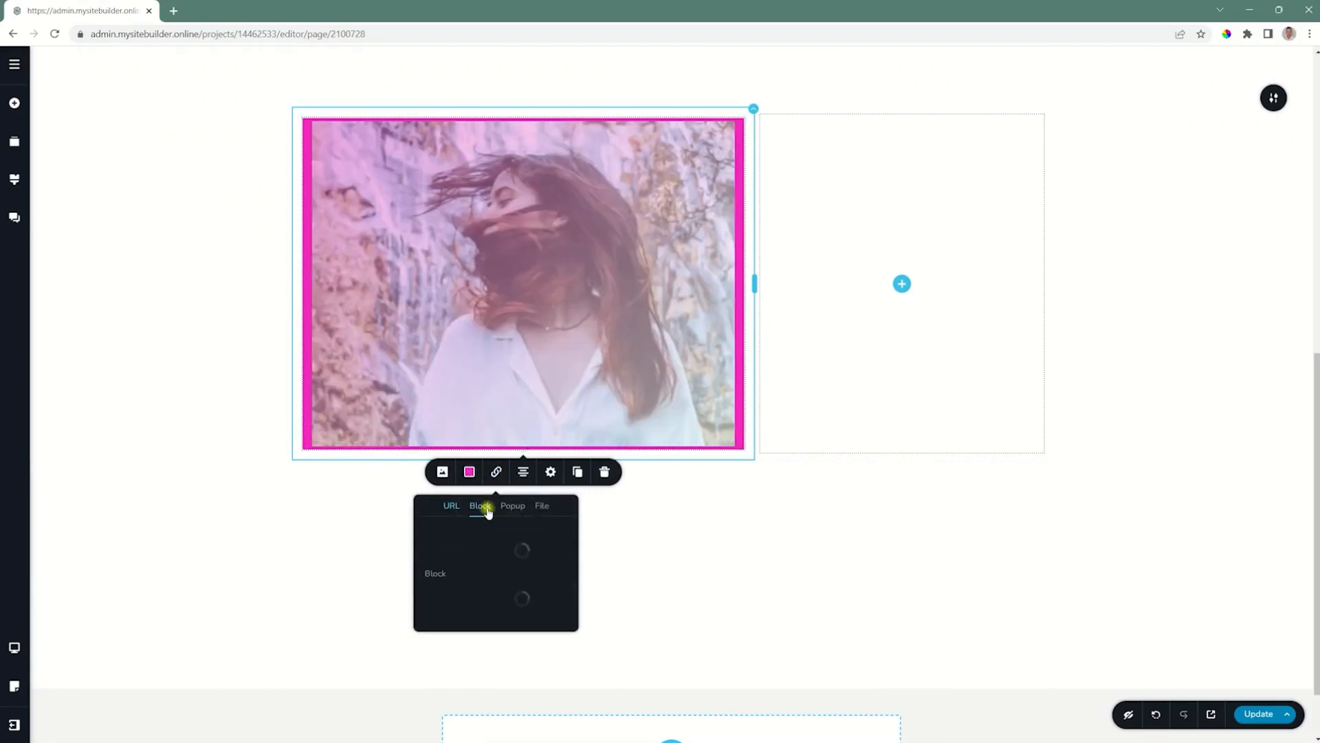
left_click(517, 507)
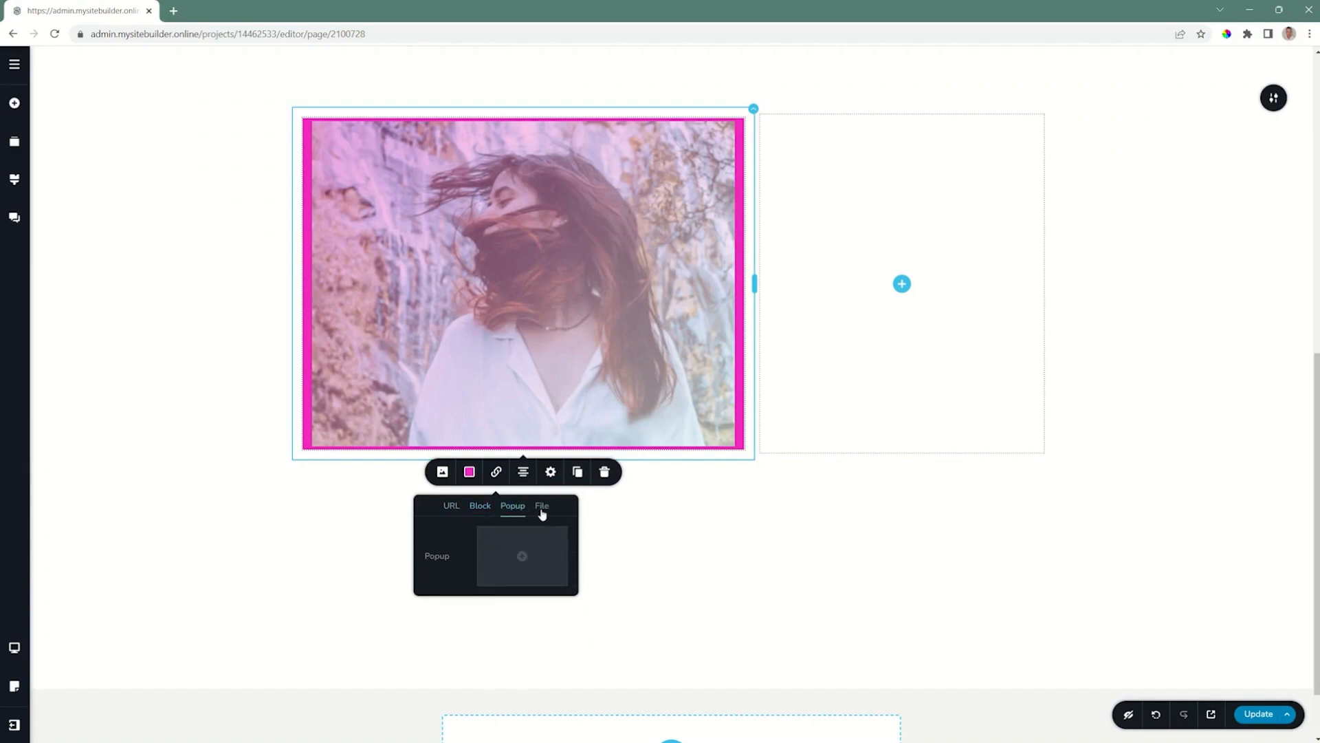
left_click(542, 511)
left_click(447, 507)
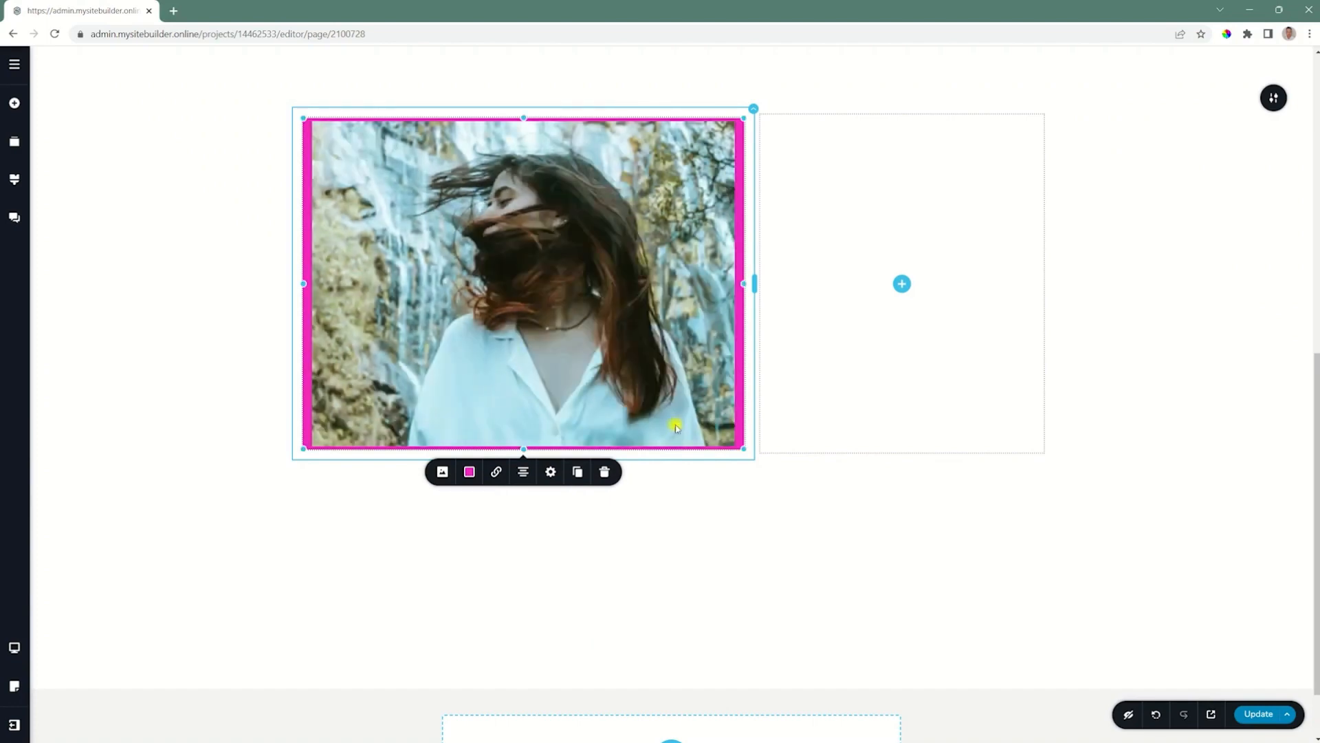
Shrink the photo to about 64% width and cycle its alignment through right and left back to centre.
left_click_drag(743, 448, 660, 383)
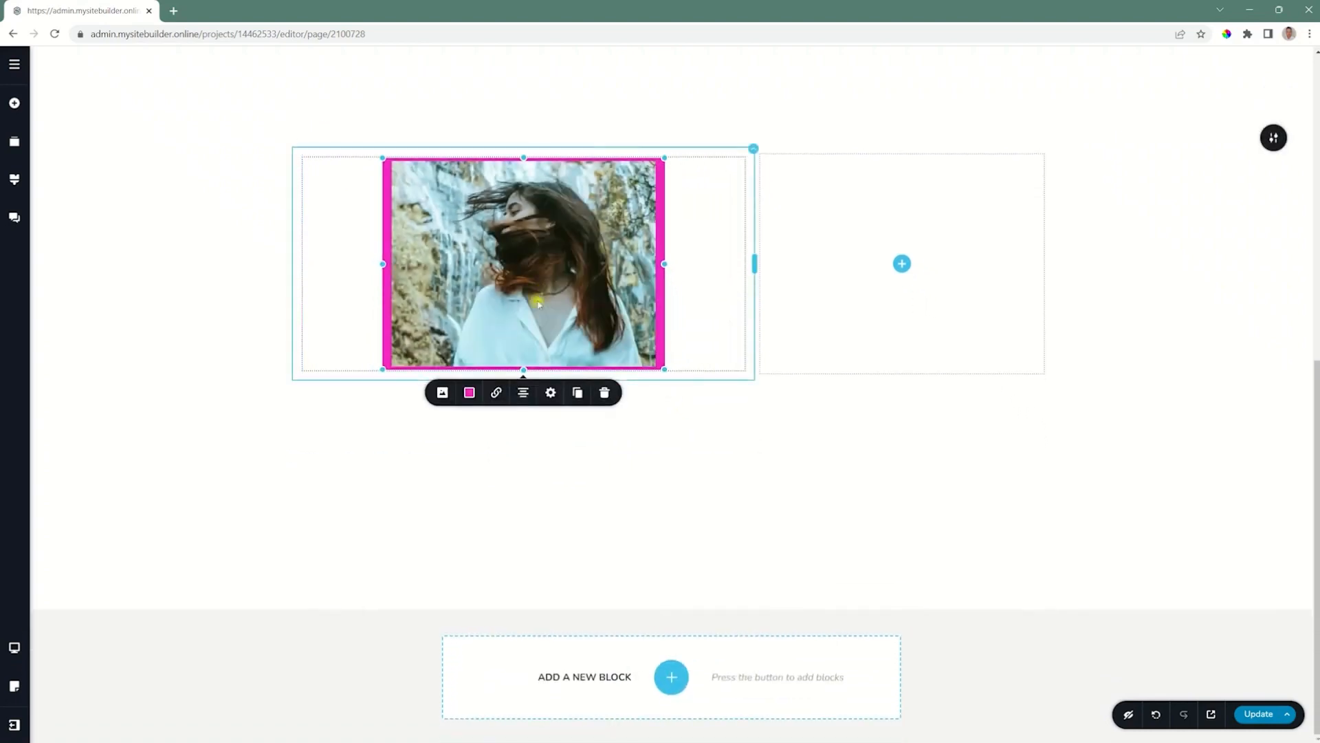
left_click(523, 392)
left_click(523, 393)
left_click(523, 392)
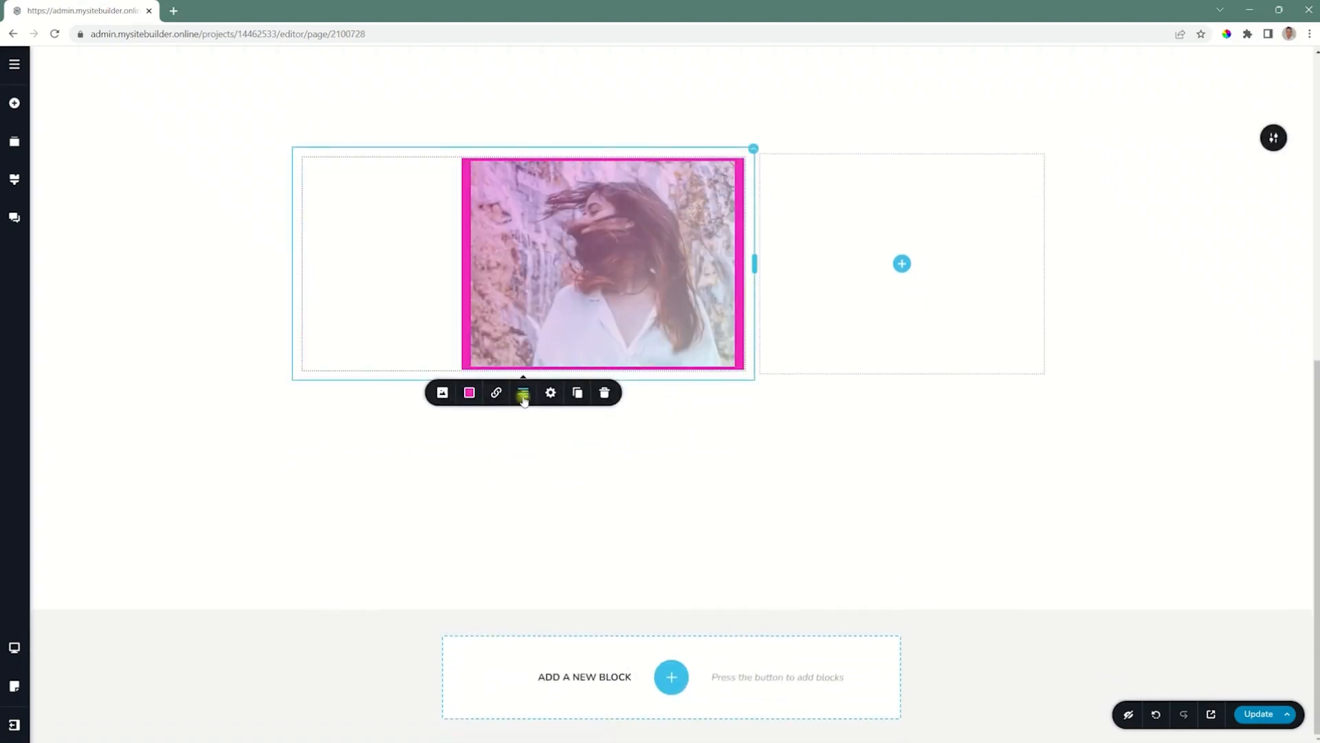
left_click(523, 392)
left_click(523, 393)
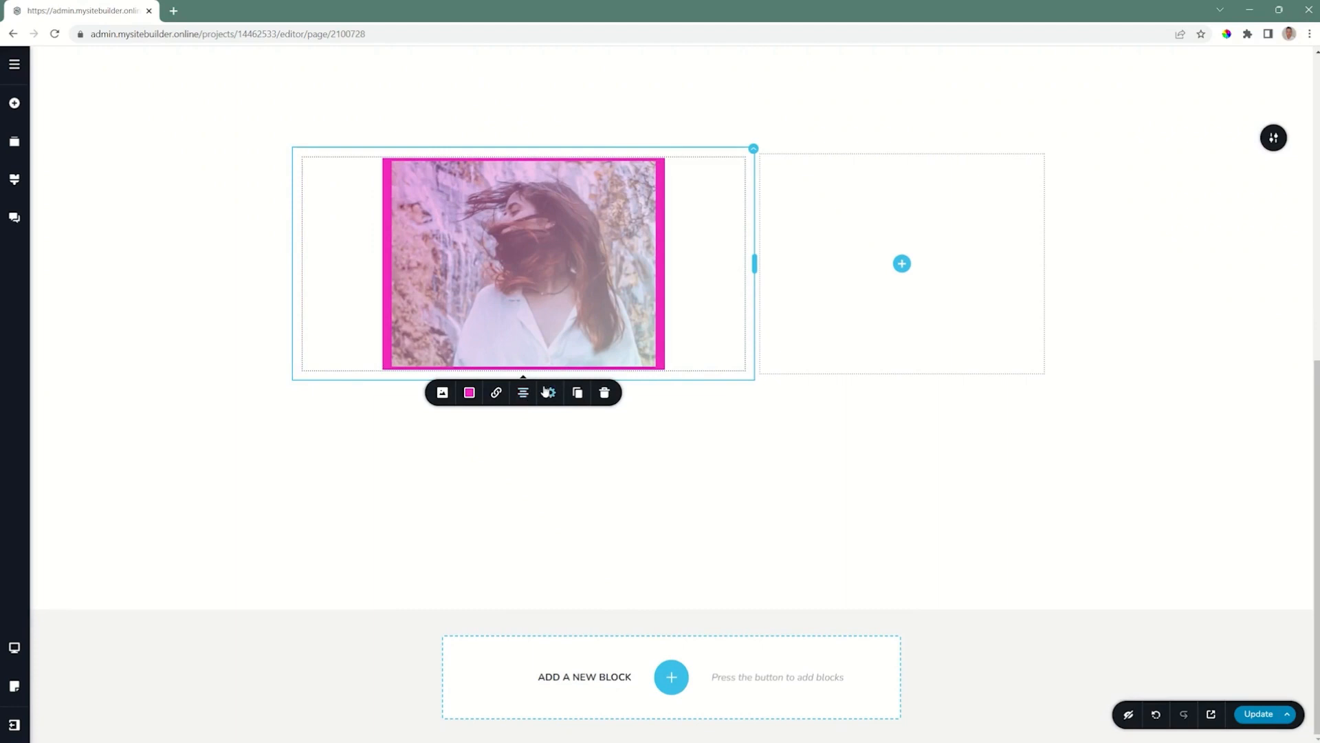
Examine the photo's width, height, styling and effects settings.
left_click(550, 393)
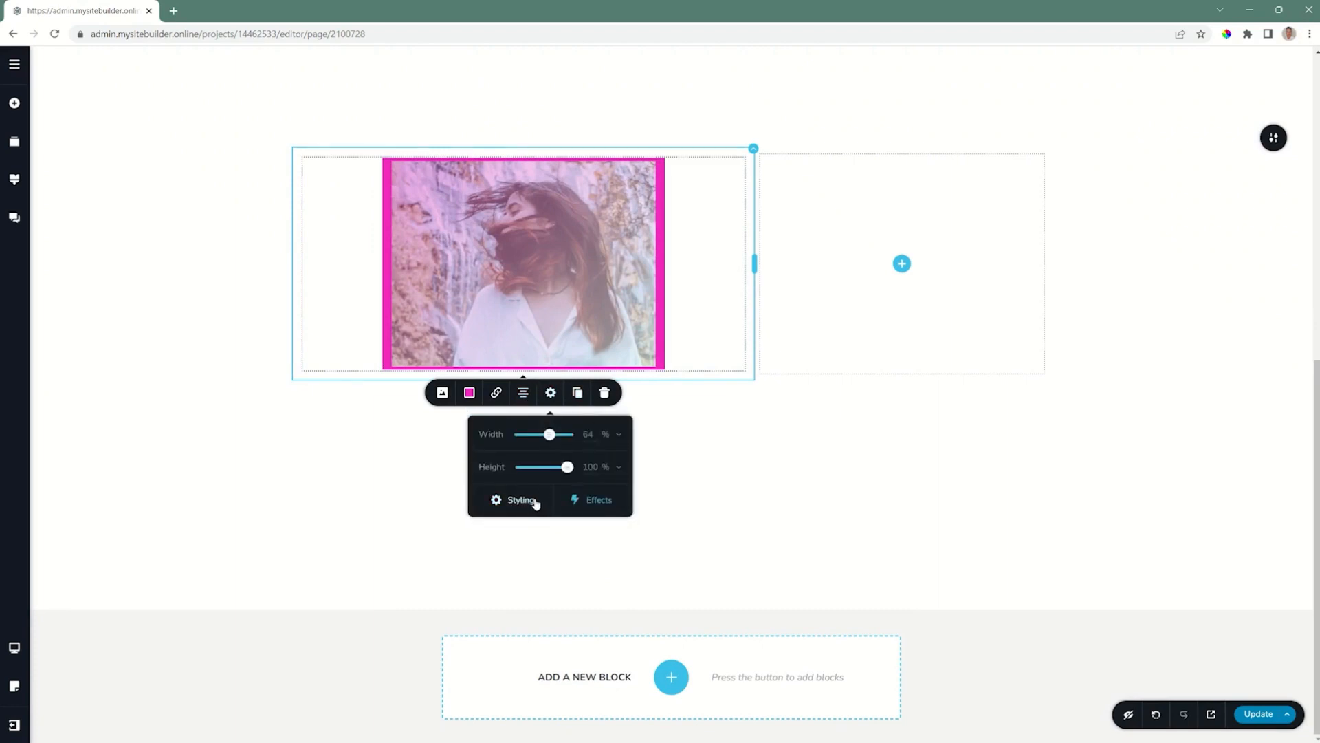
left_click(579, 391)
left_click(605, 352)
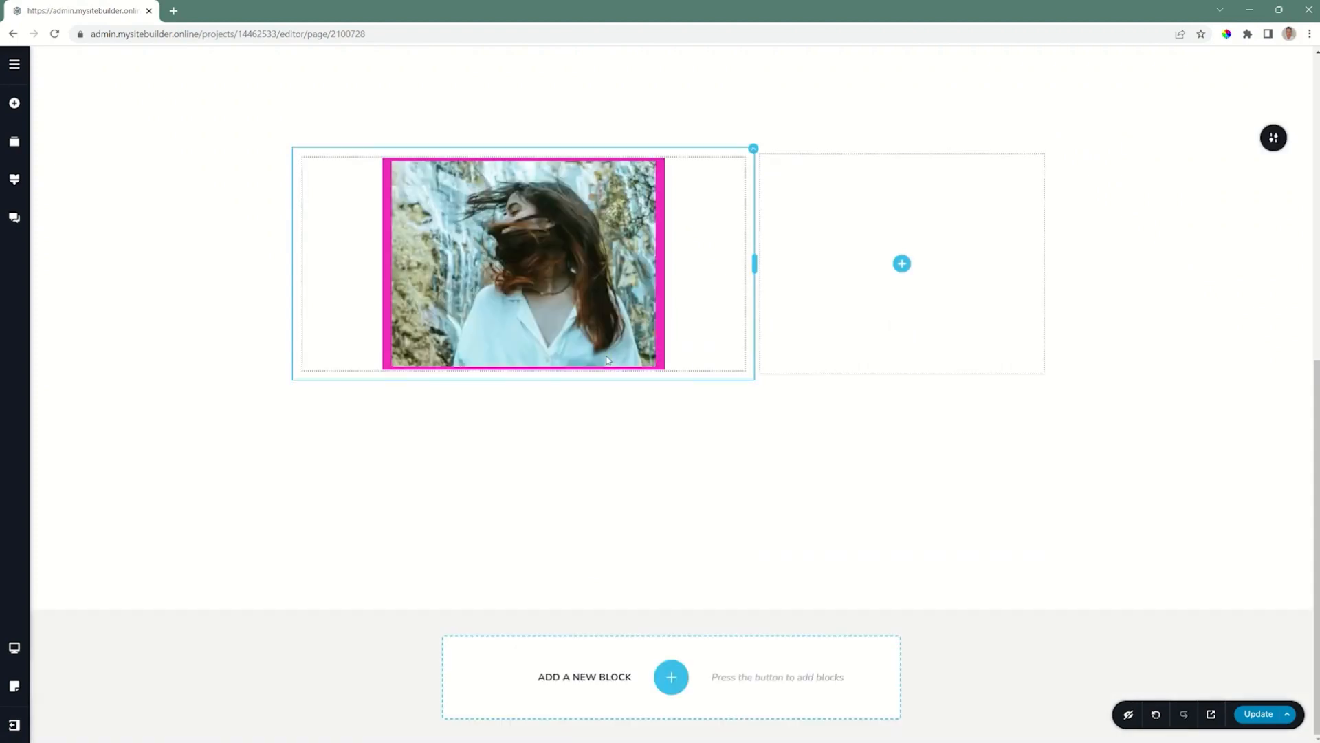
Switch to the tablet view and enlarge the photo there until it fills its column's width.
left_click(14, 647)
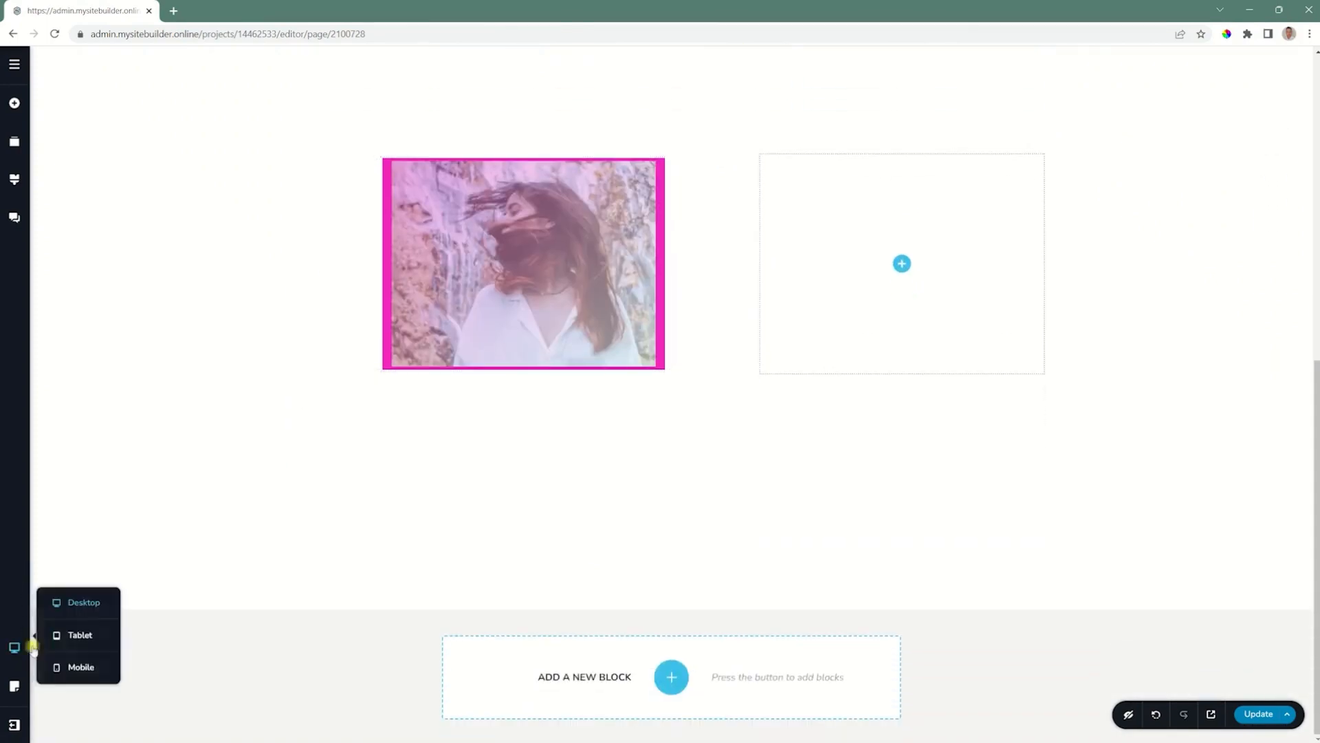
left_click(61, 633)
left_click(486, 597)
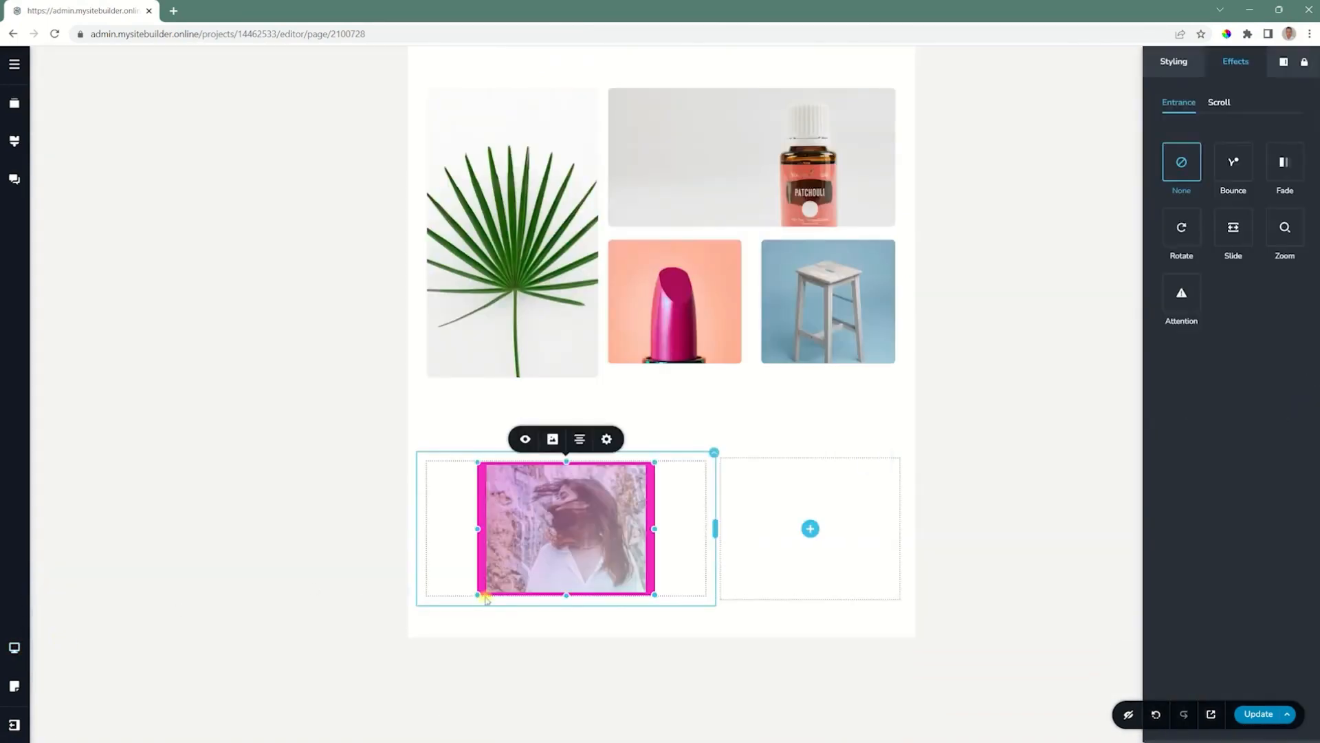
left_click_drag(480, 595, 360, 691)
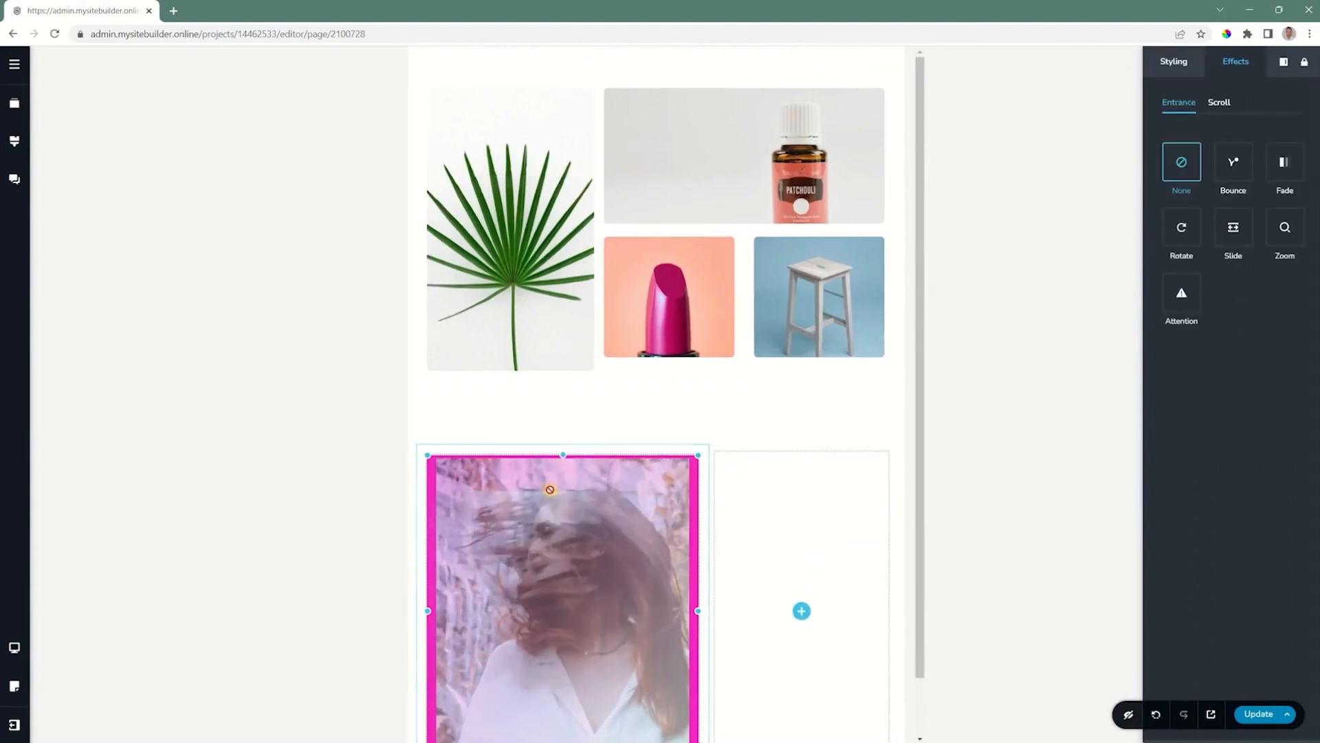
Reduce the photo's height on tablet to a wide landscape shape and open its image settings.
left_click(559, 455)
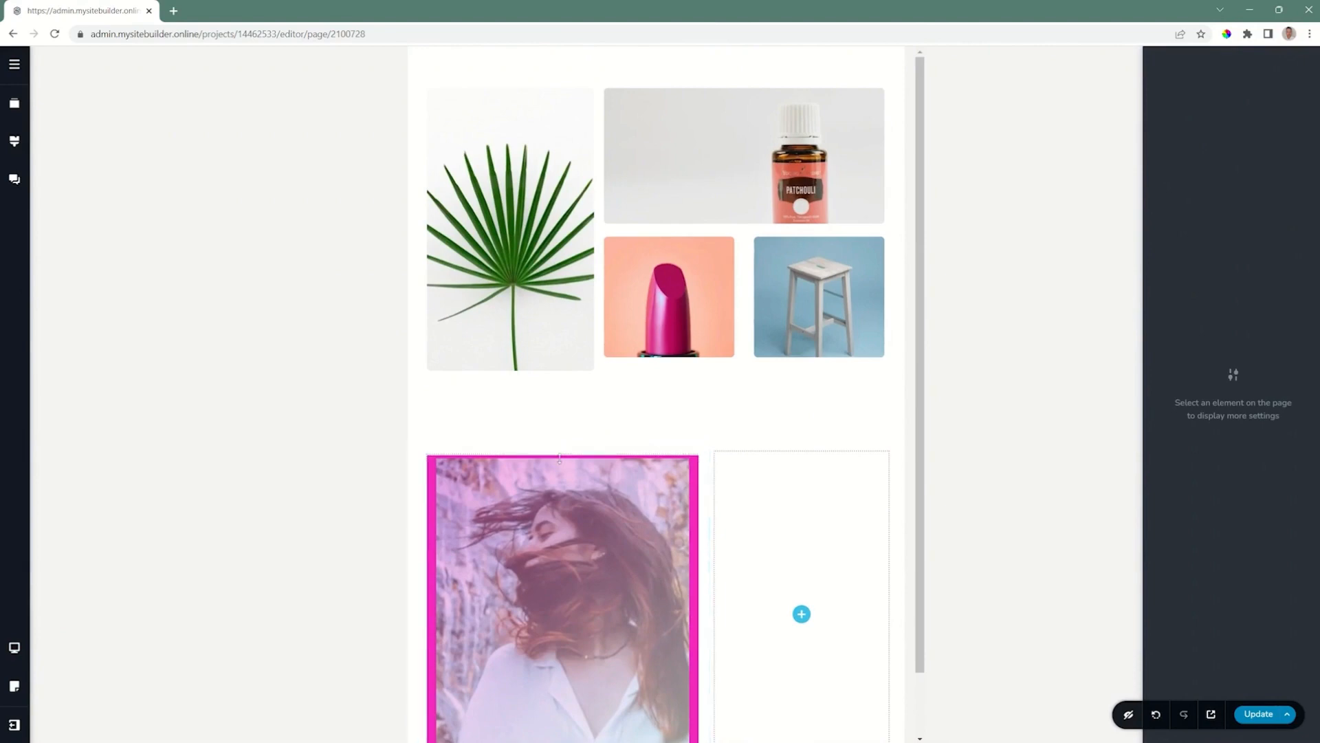
left_click(560, 459)
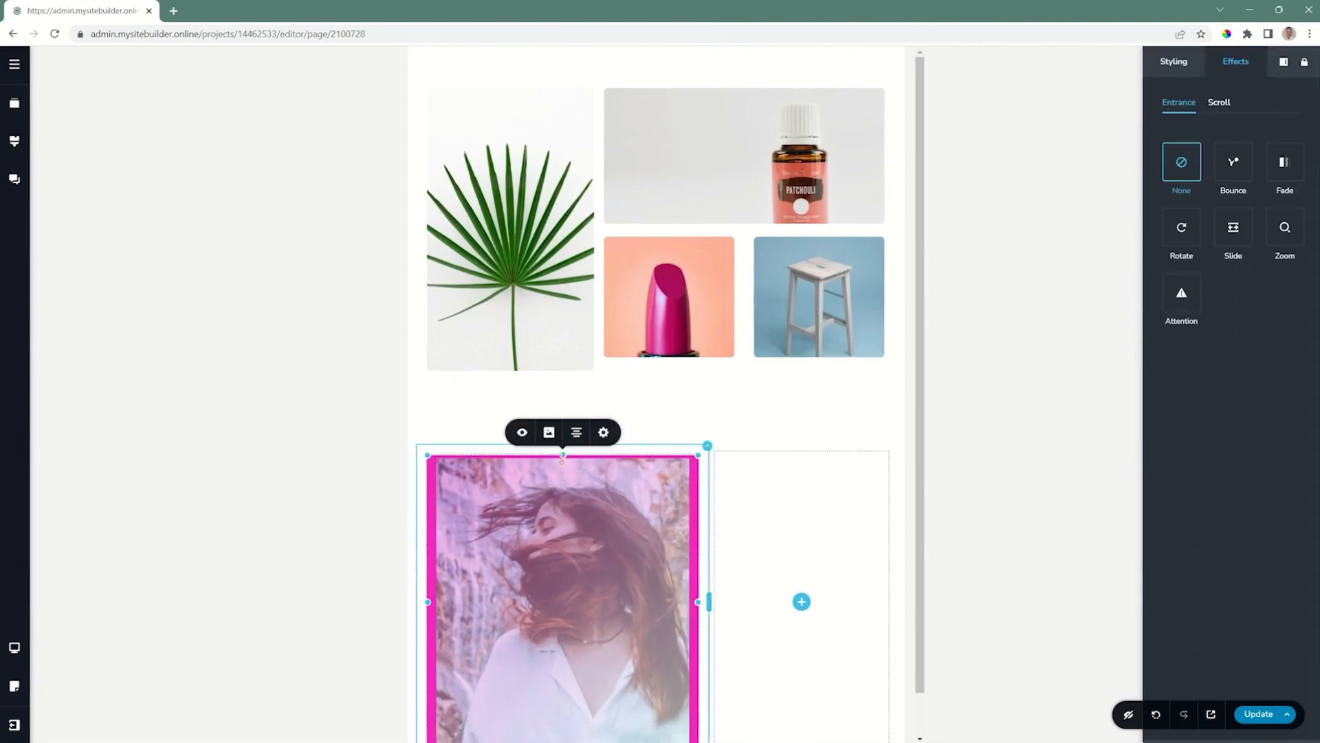
left_click_drag(563, 455, 565, 607)
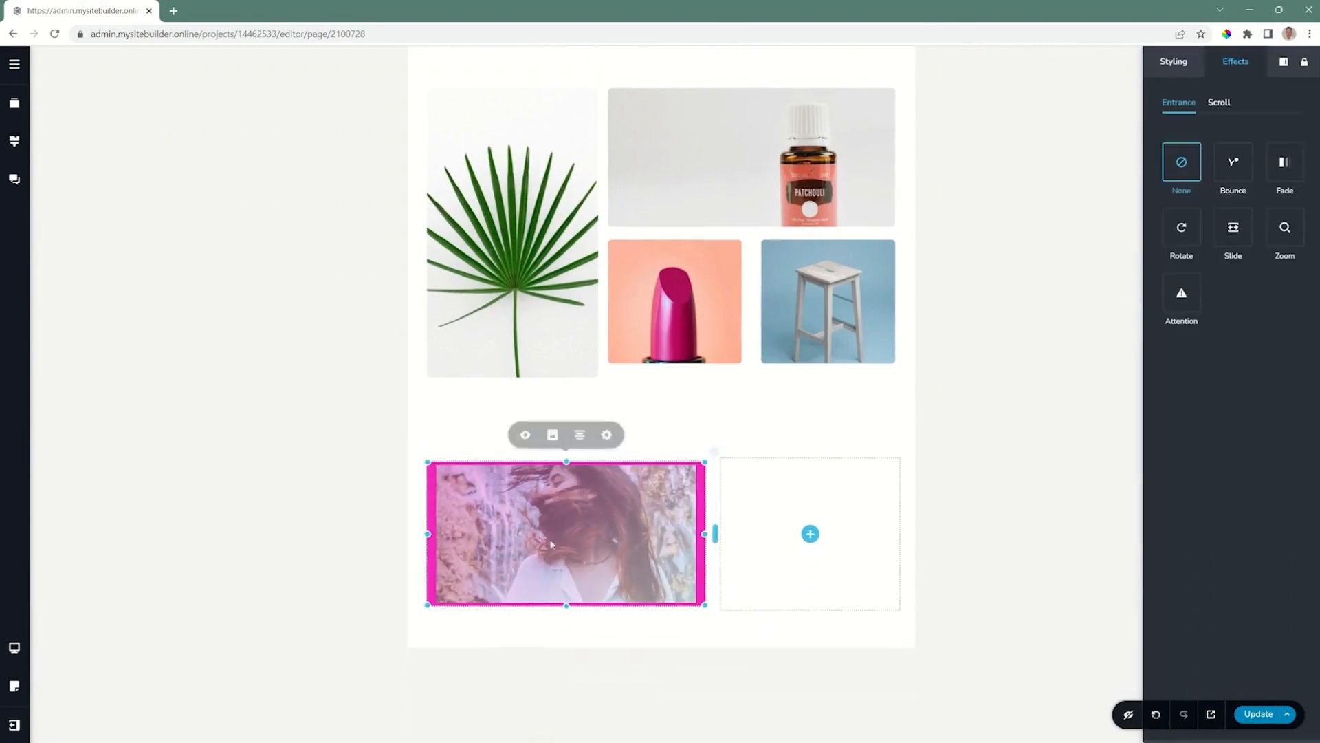
left_click(552, 440)
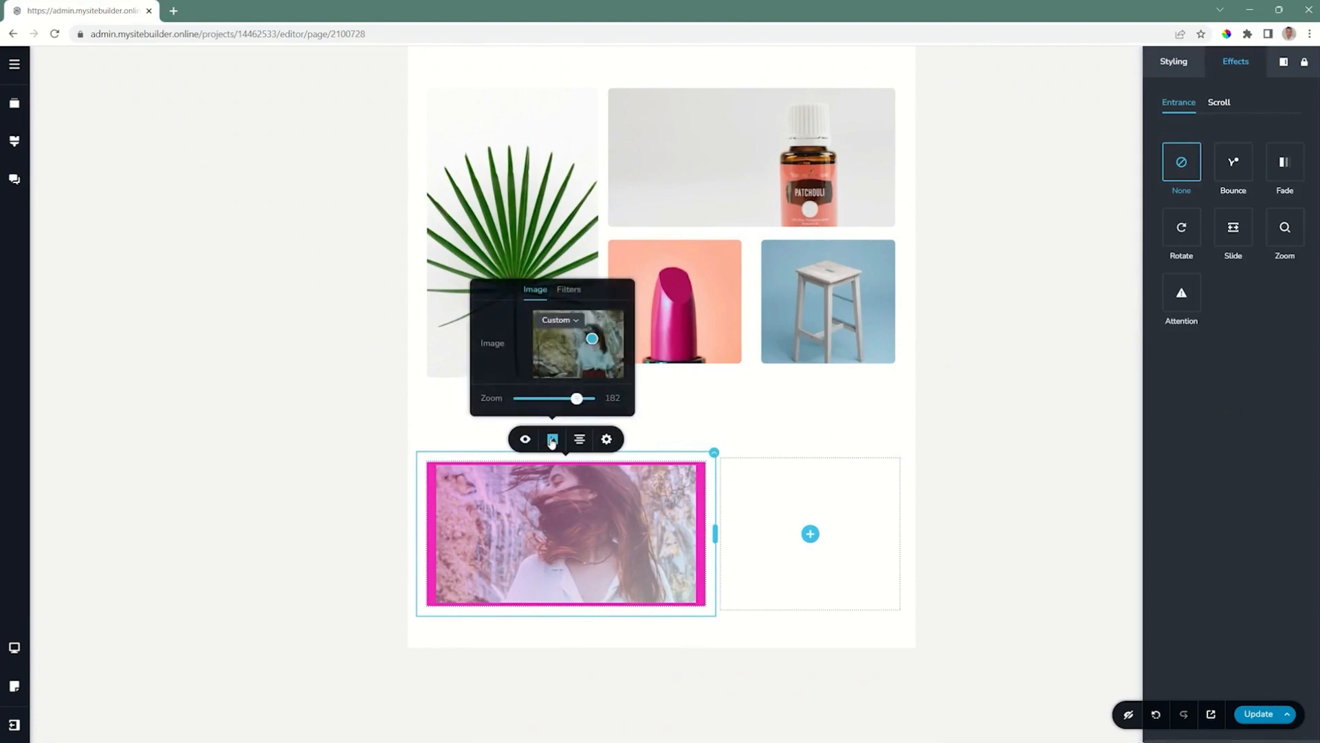
Switch to the mobile view and enlarge the photo there to the full column width with a nearly square shape.
left_click(14, 647)
left_click(65, 662)
scroll(673, 542, "down", 2)
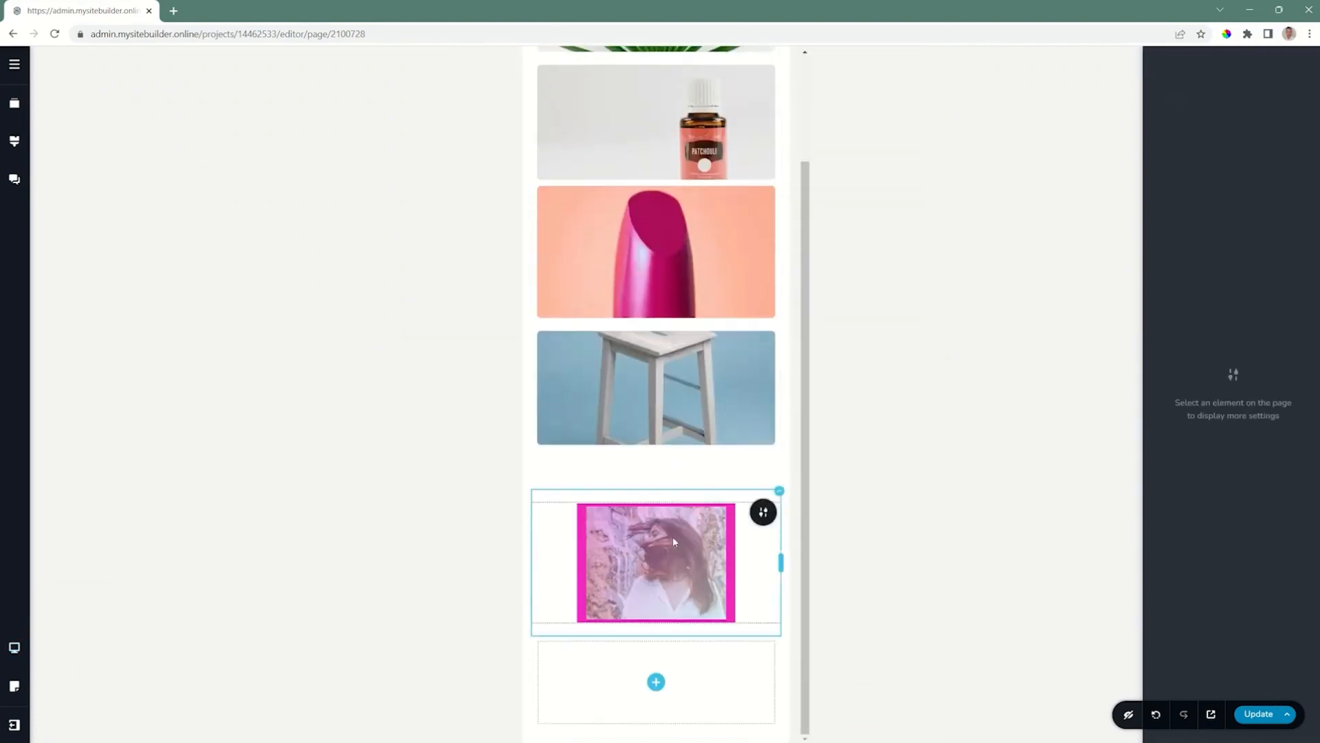
left_click(673, 542)
left_click_drag(735, 564, 823, 576)
left_click_drag(657, 689, 677, 729)
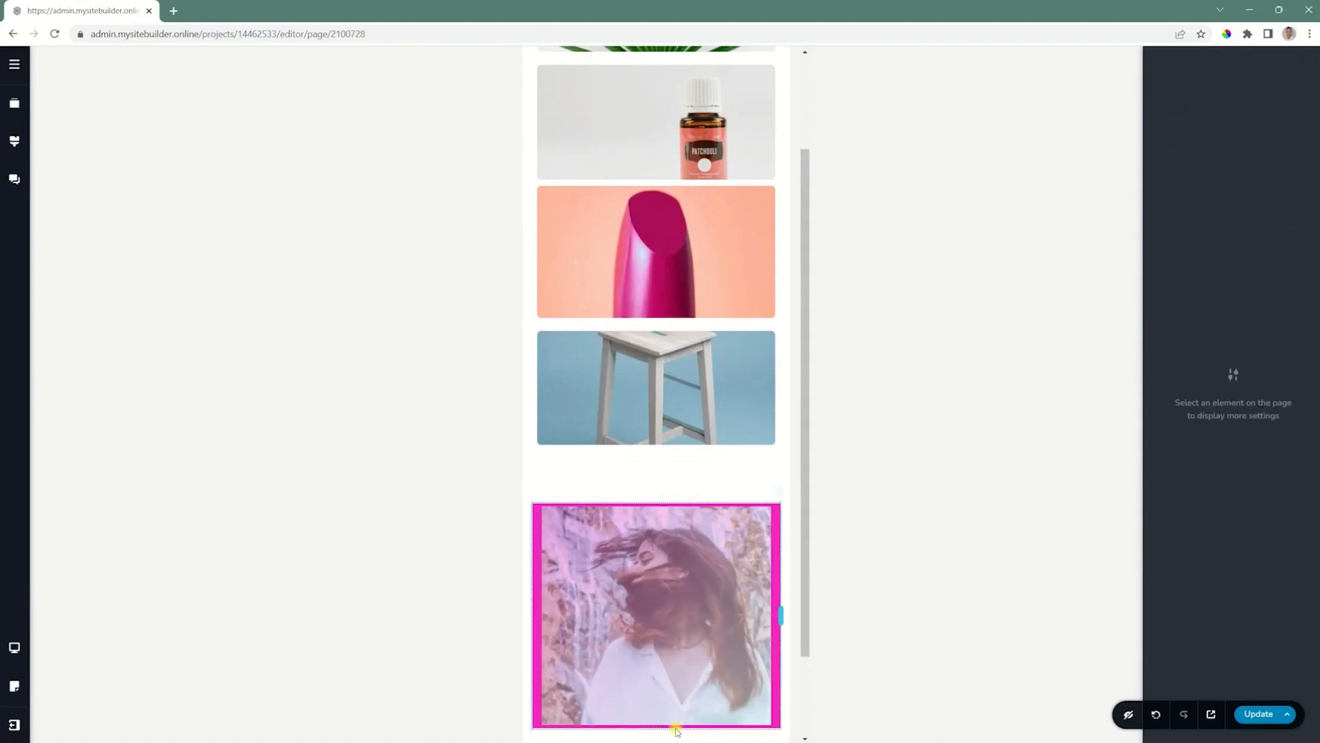
scroll(692, 565, "down", 2)
left_click(691, 565)
Return to the tablet view and the desktop view to compare the photo's size on each device.
left_click(13, 647)
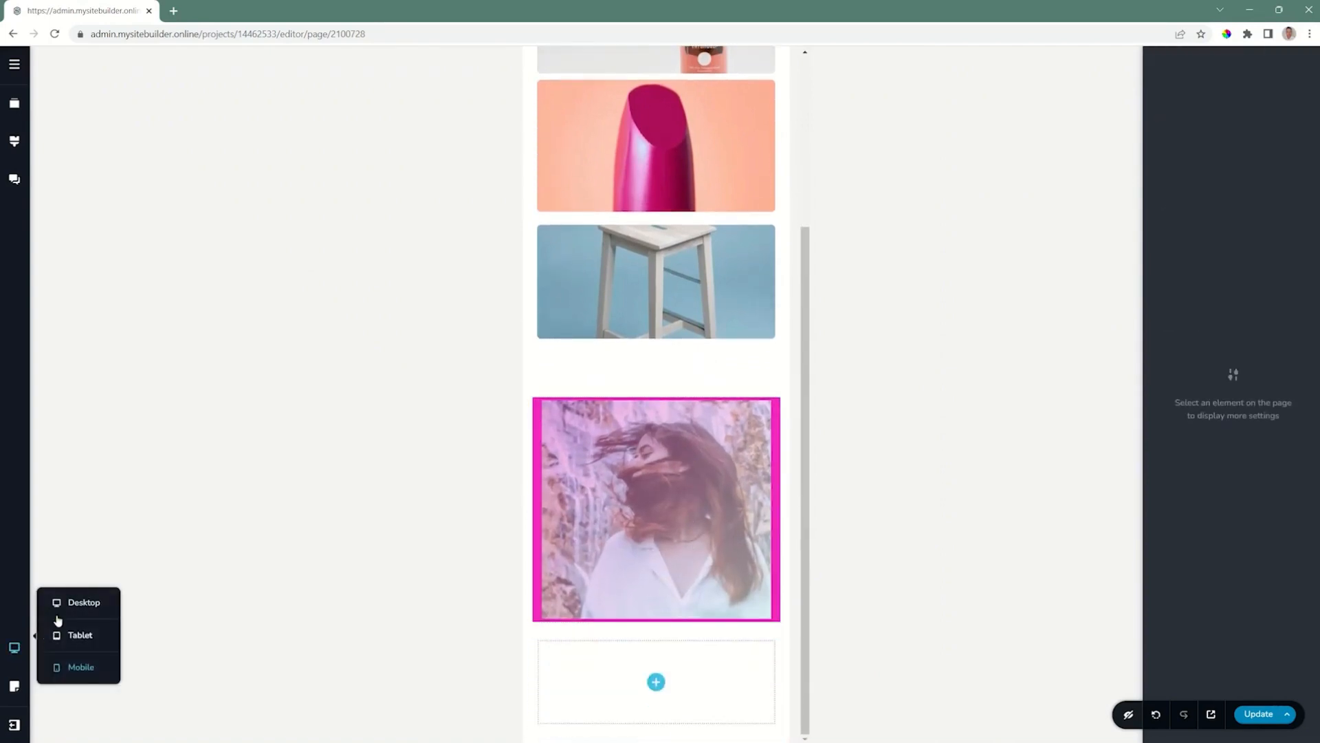
left_click(55, 631)
left_click(15, 647)
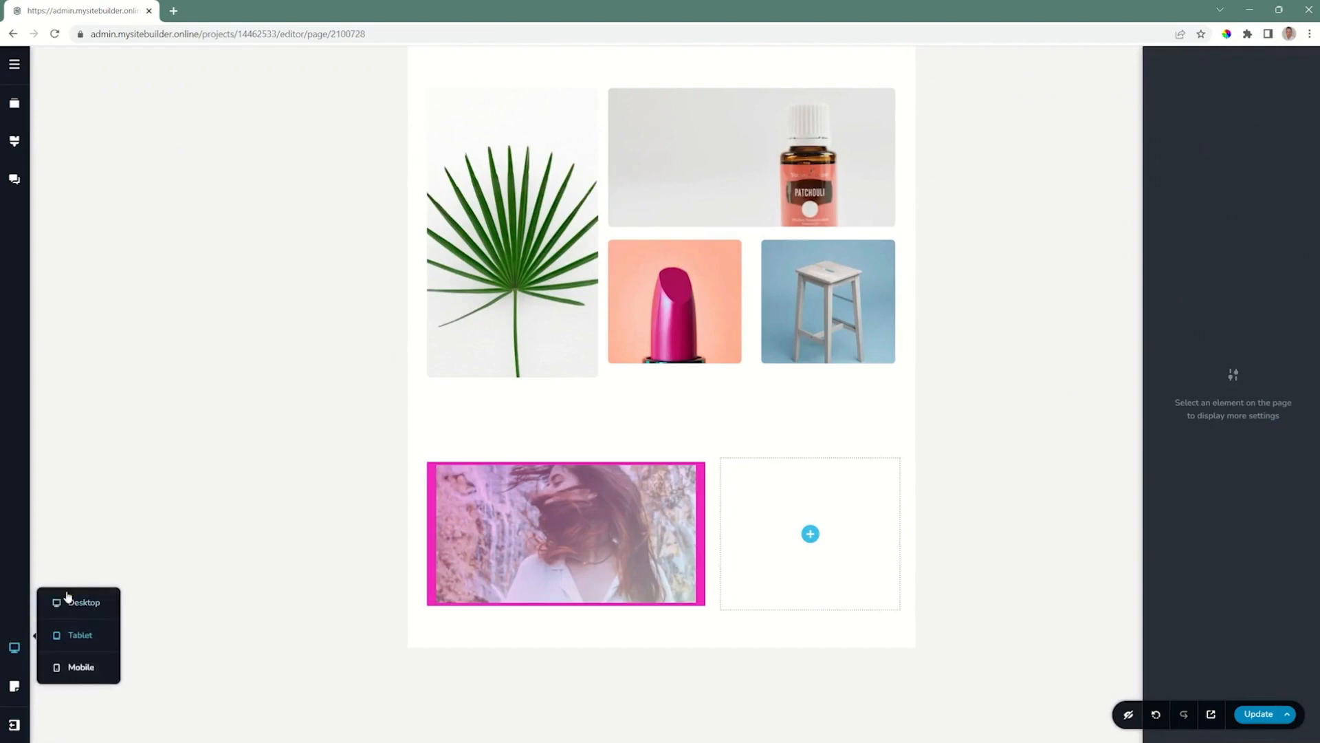
left_click(66, 603)
scroll(413, 540, "down", 5)
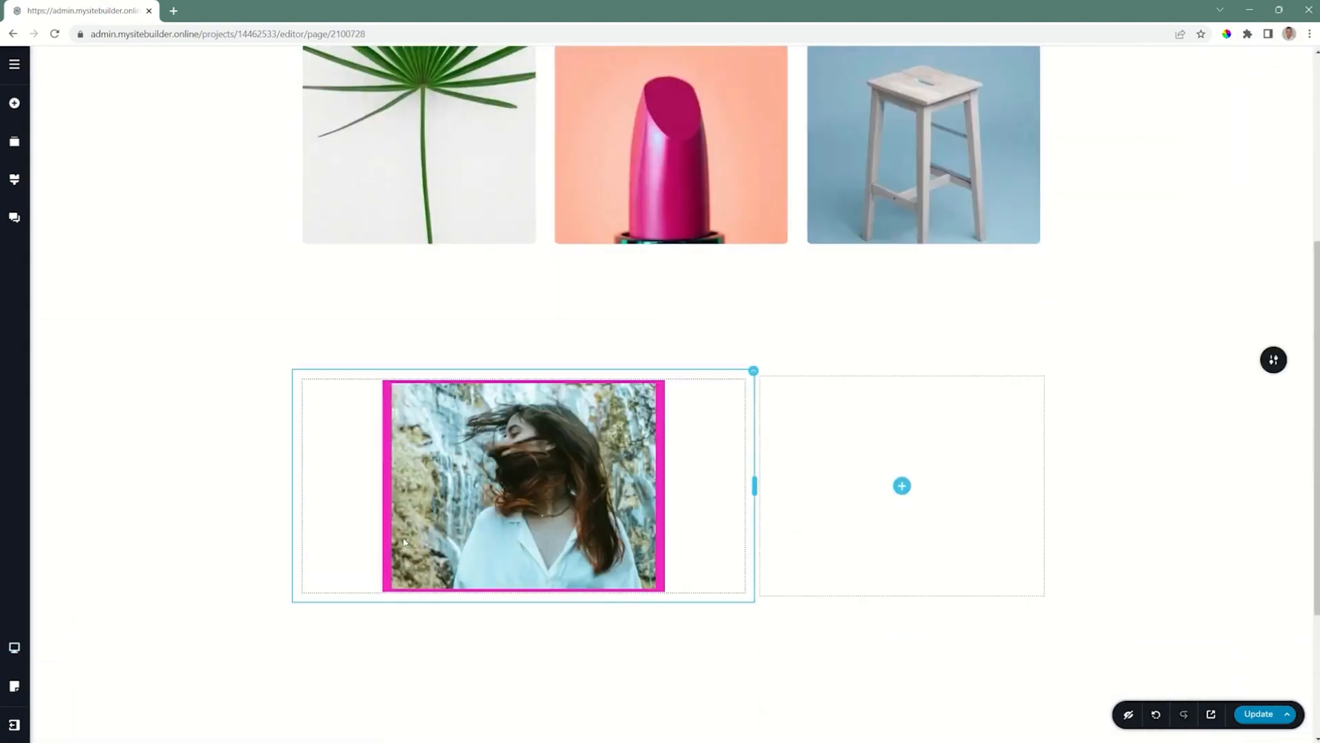